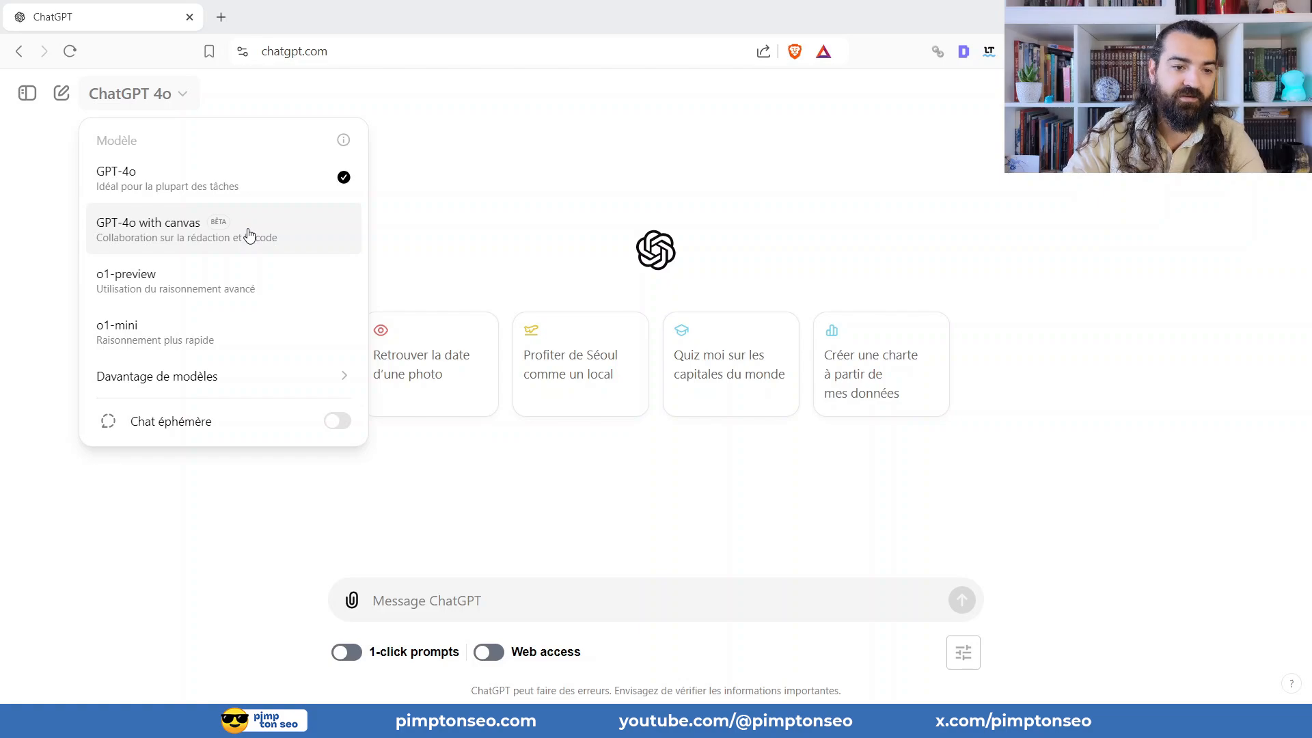
# Choose the GPT-4o with canvas model and send the prompt "rédige moi un article ou tu expliqure ce qu'est le SEO".
pyautogui.click(250, 235)
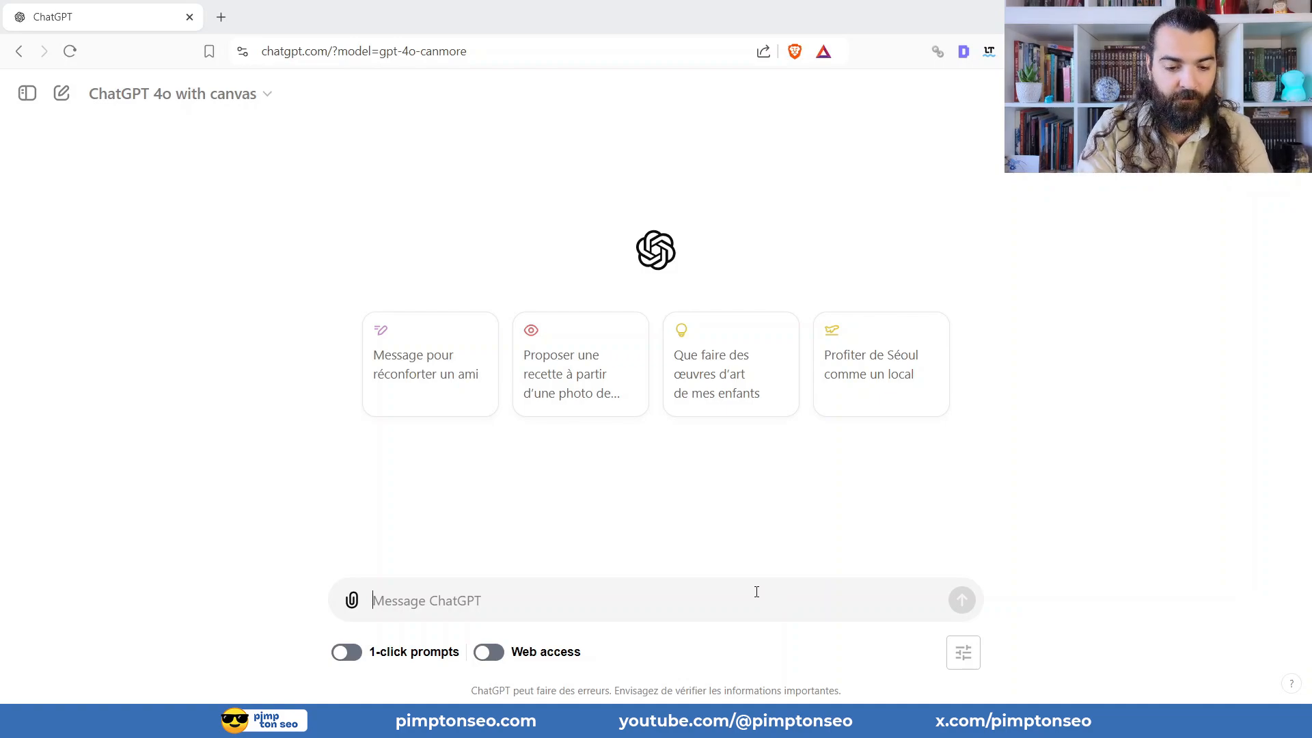
pyautogui.write('rédige moi u')
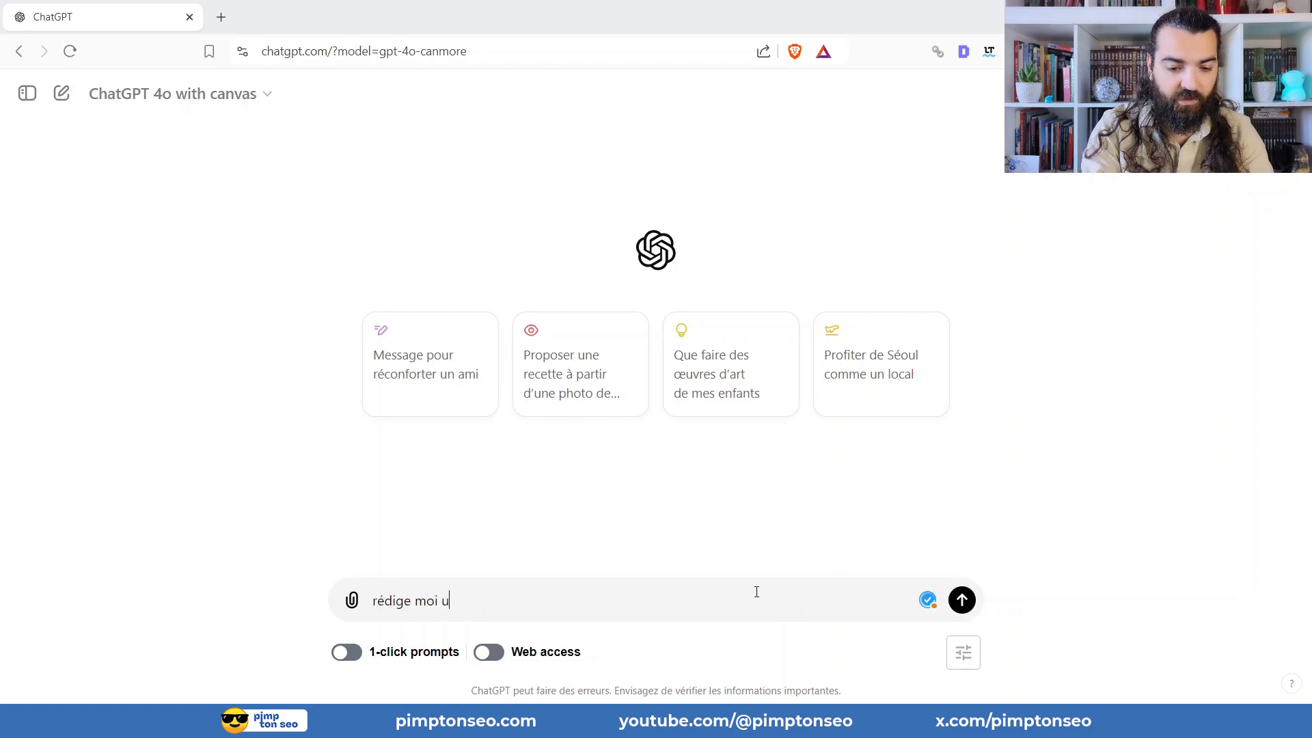
pyautogui.write('n article ou tu e')
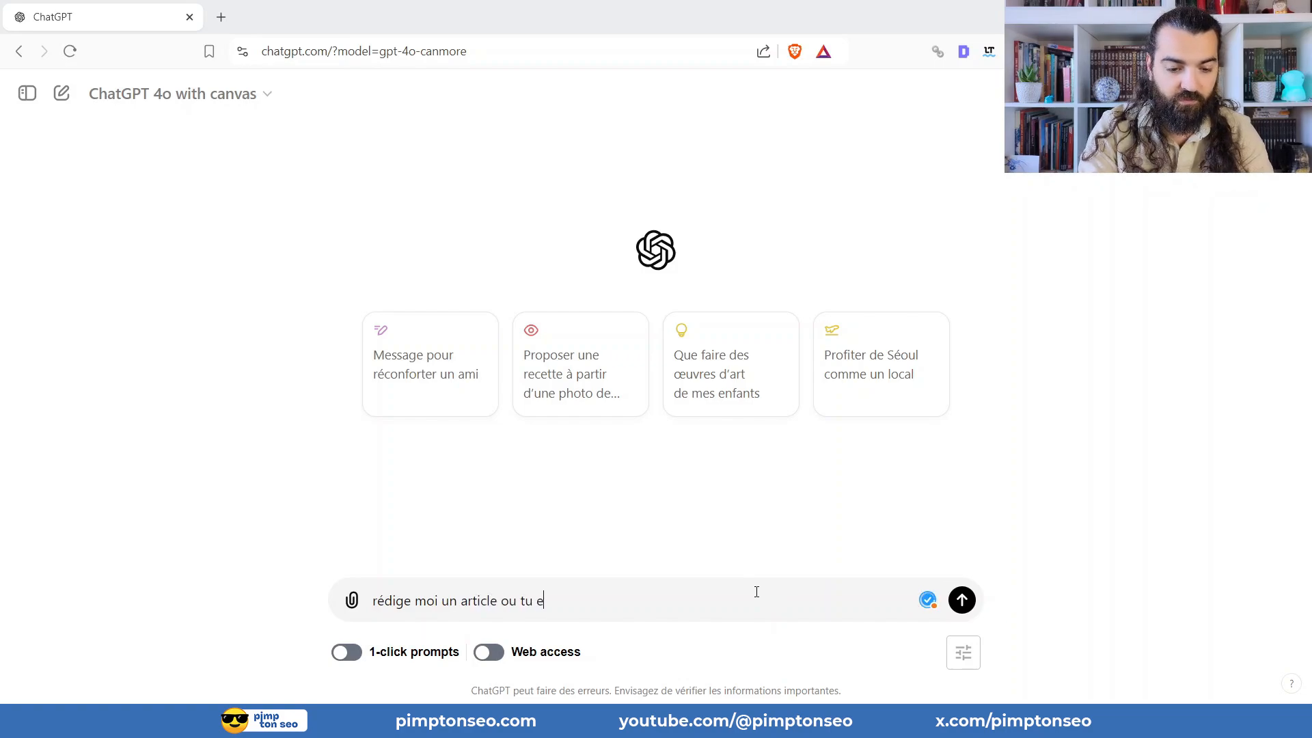
pyautogui.write("xpliqure ce qu'est le SEO")
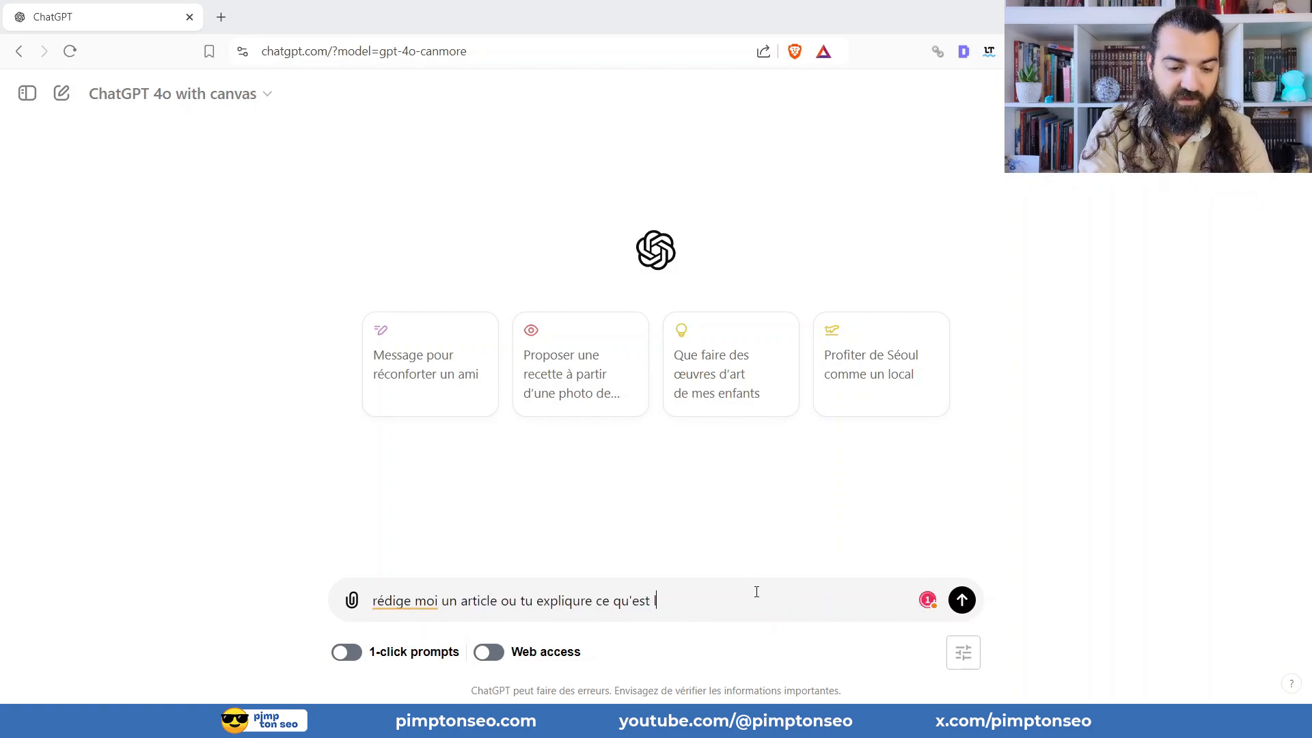
pyautogui.press('Return')
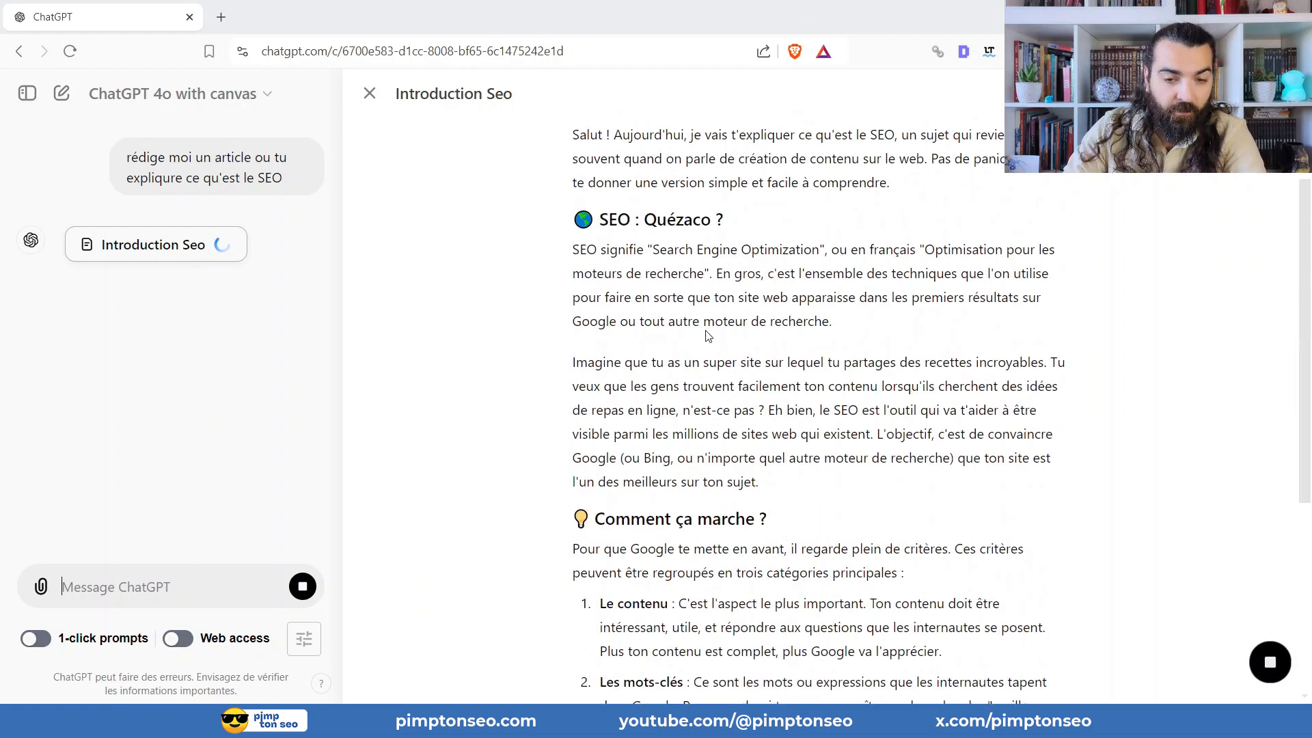
# Apply the Titre 1 style to the introductory paragraph beginning "Salut ! Aujourd'hui" in the generated article.
pyautogui.scroll(3, 726, 243)
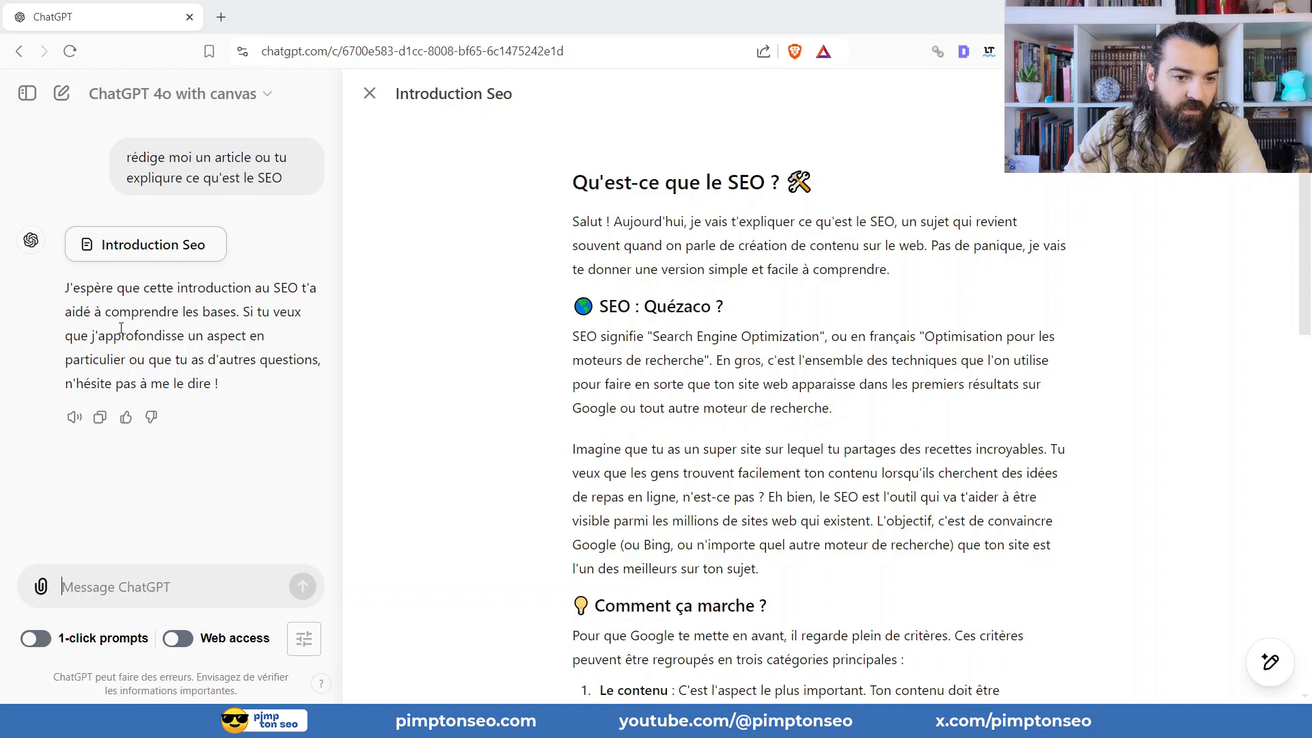
pyautogui.scroll(-4, 740, 278)
pyautogui.scroll(4, 742, 289)
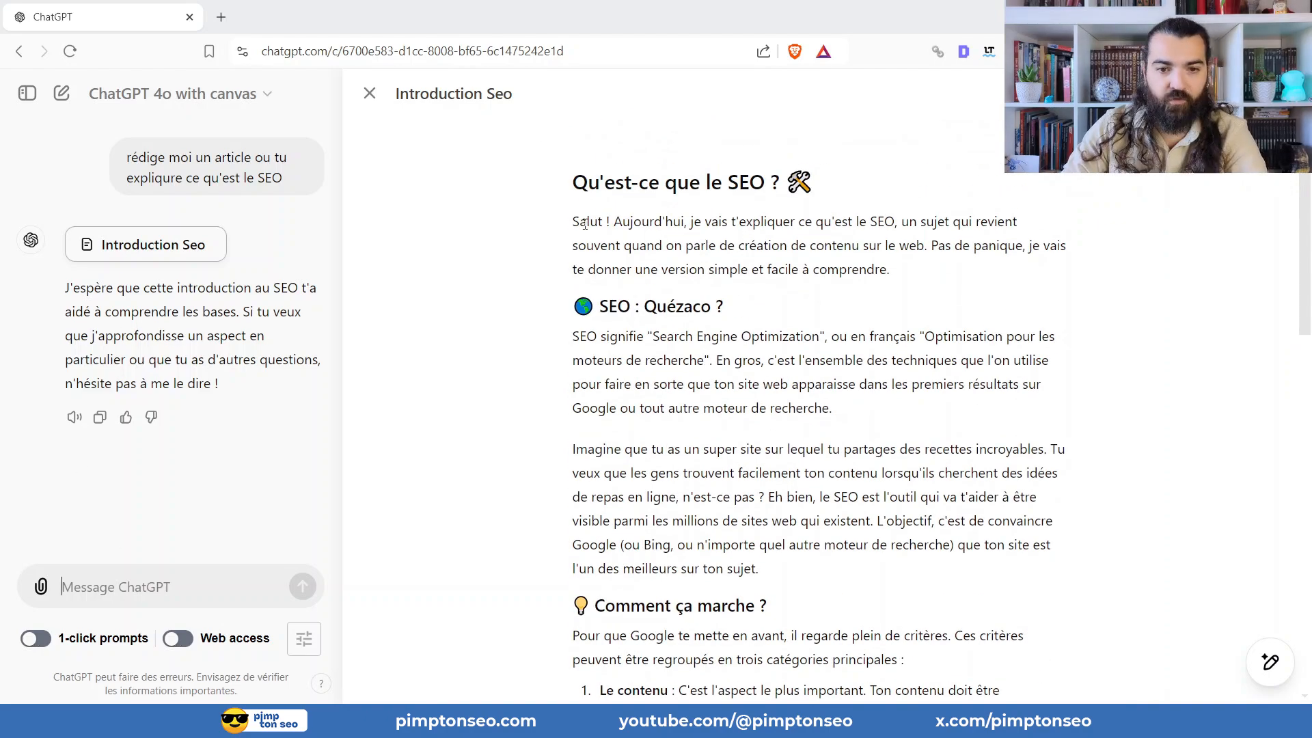
pyautogui.scroll(-5, 643, 203)
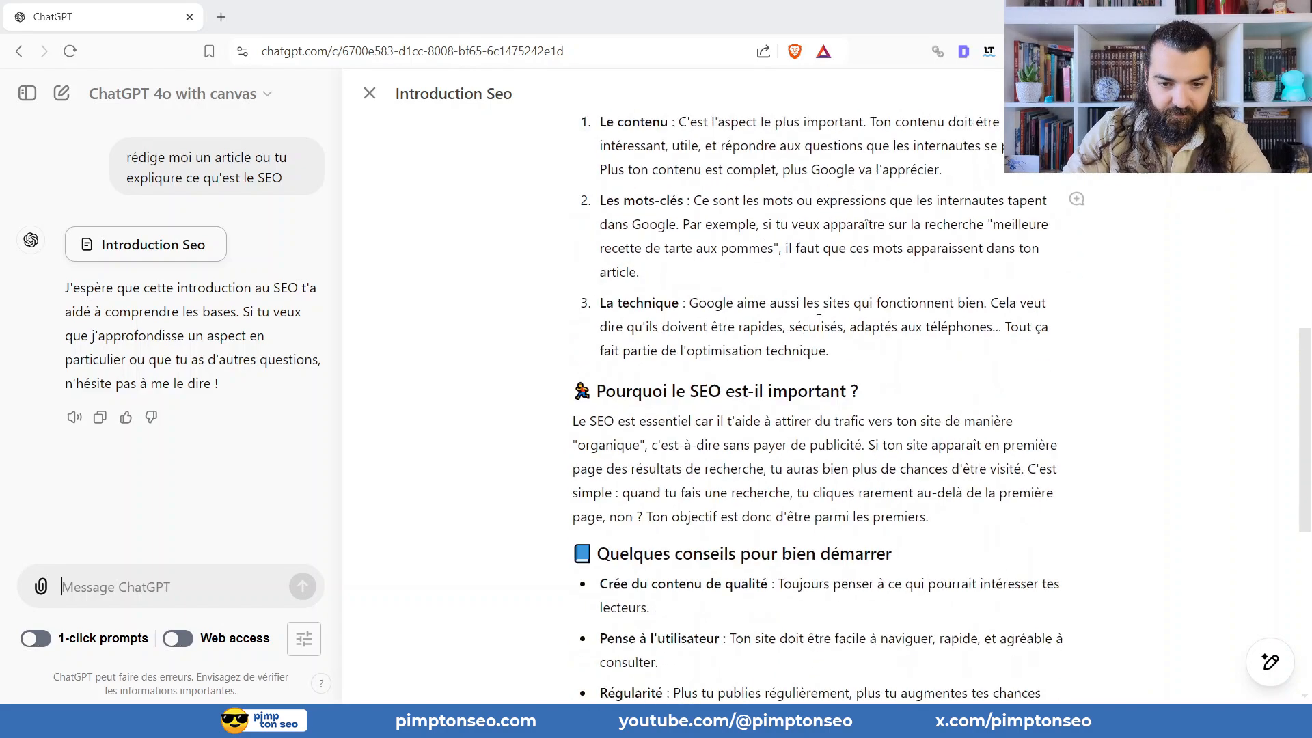
pyautogui.scroll(5, 616, 178)
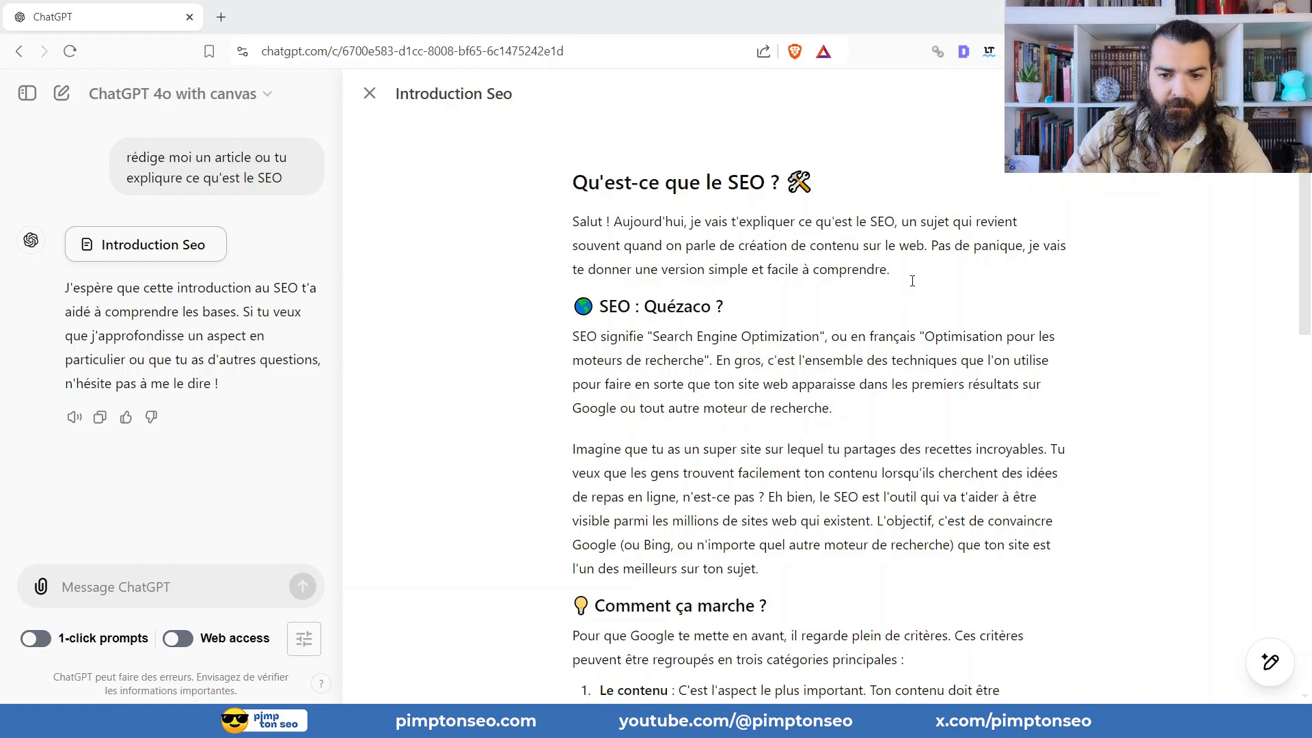
pyautogui.moveTo(889, 269); pyautogui.dragTo(569, 223)
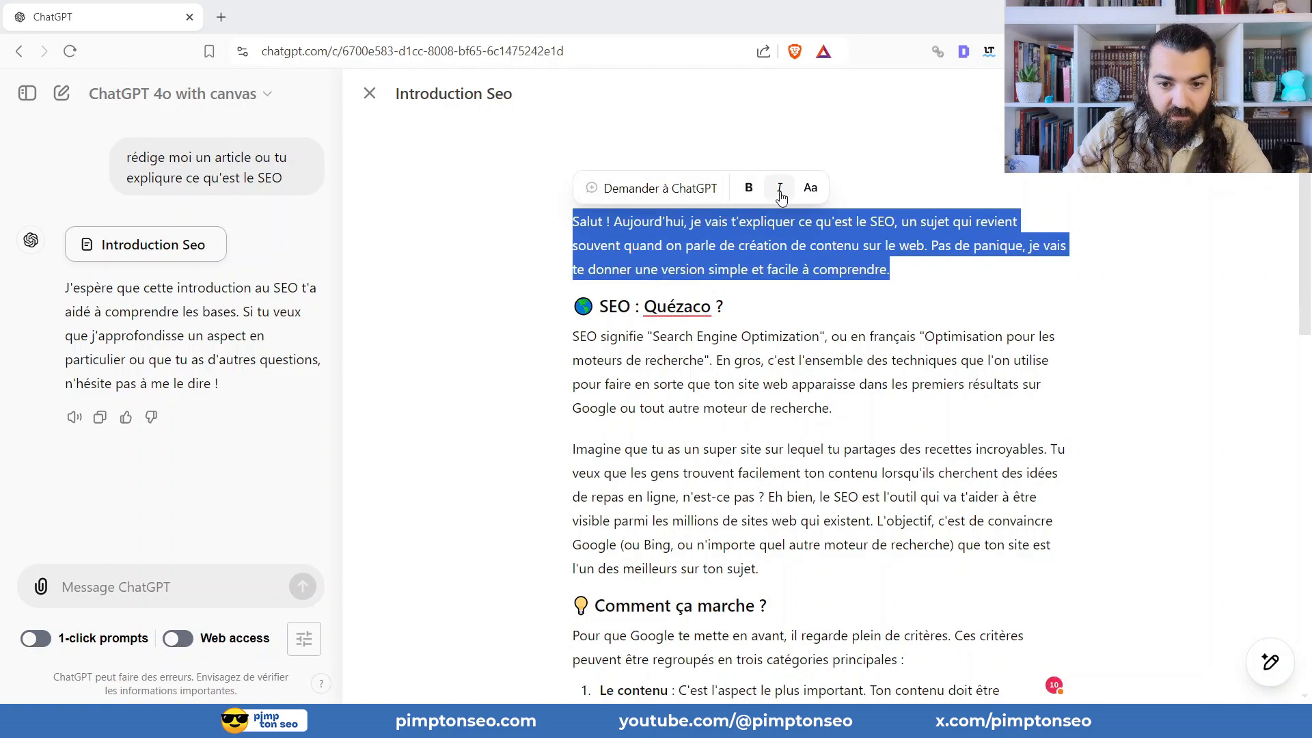
pyautogui.click(816, 193)
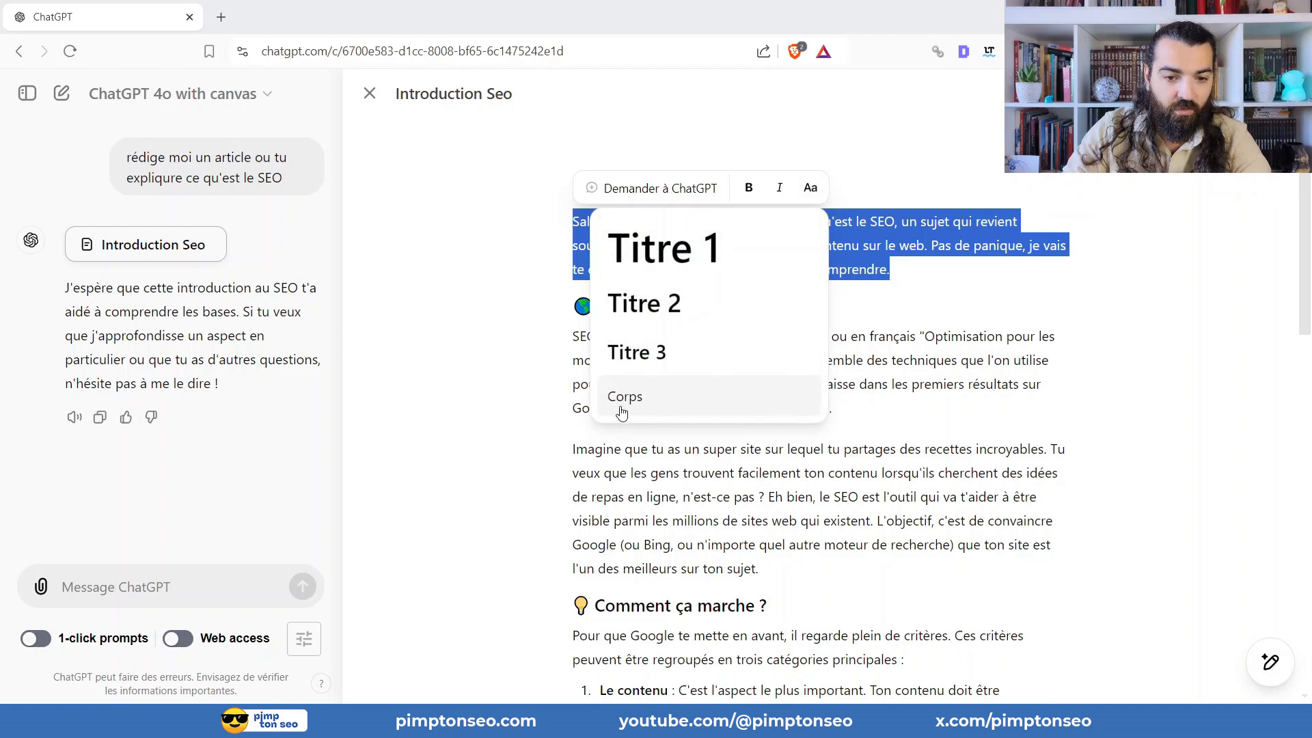
pyautogui.click(683, 266)
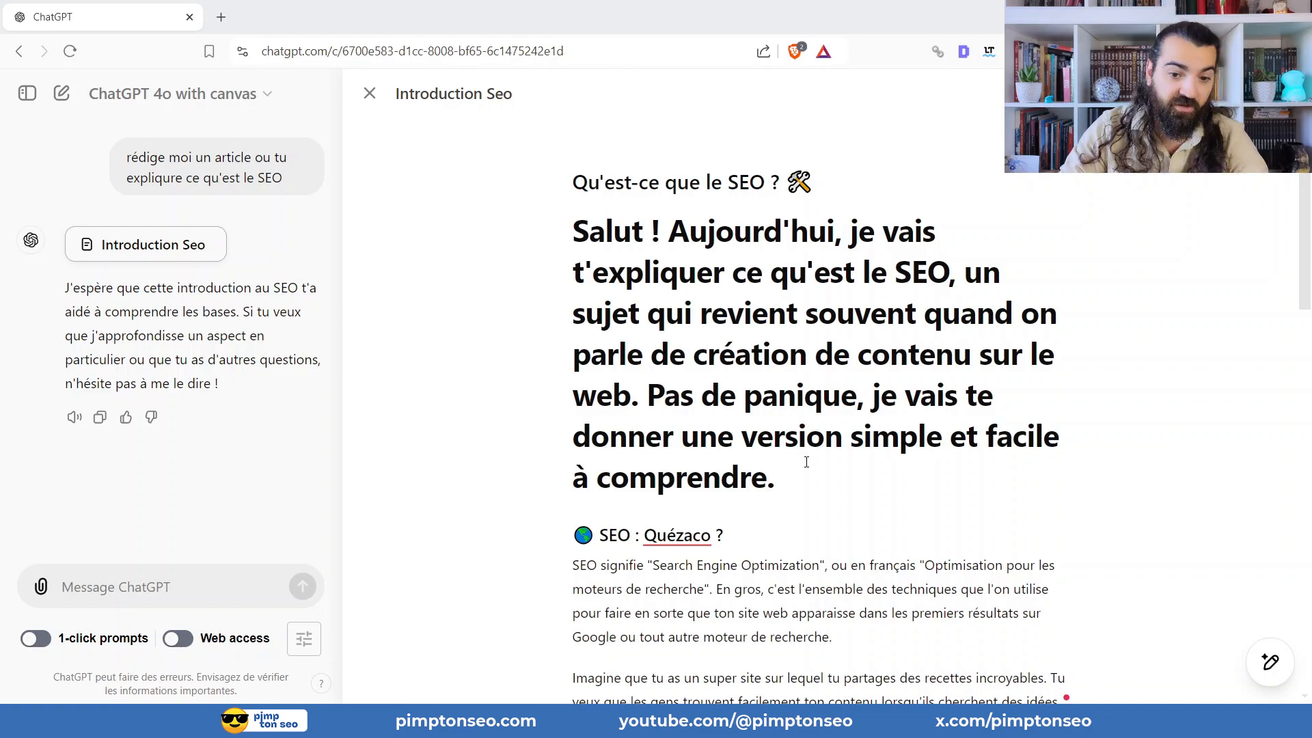
# Set the introductory paragraph's style back to Corps.
pyautogui.moveTo(806, 459); pyautogui.dragTo(566, 228)
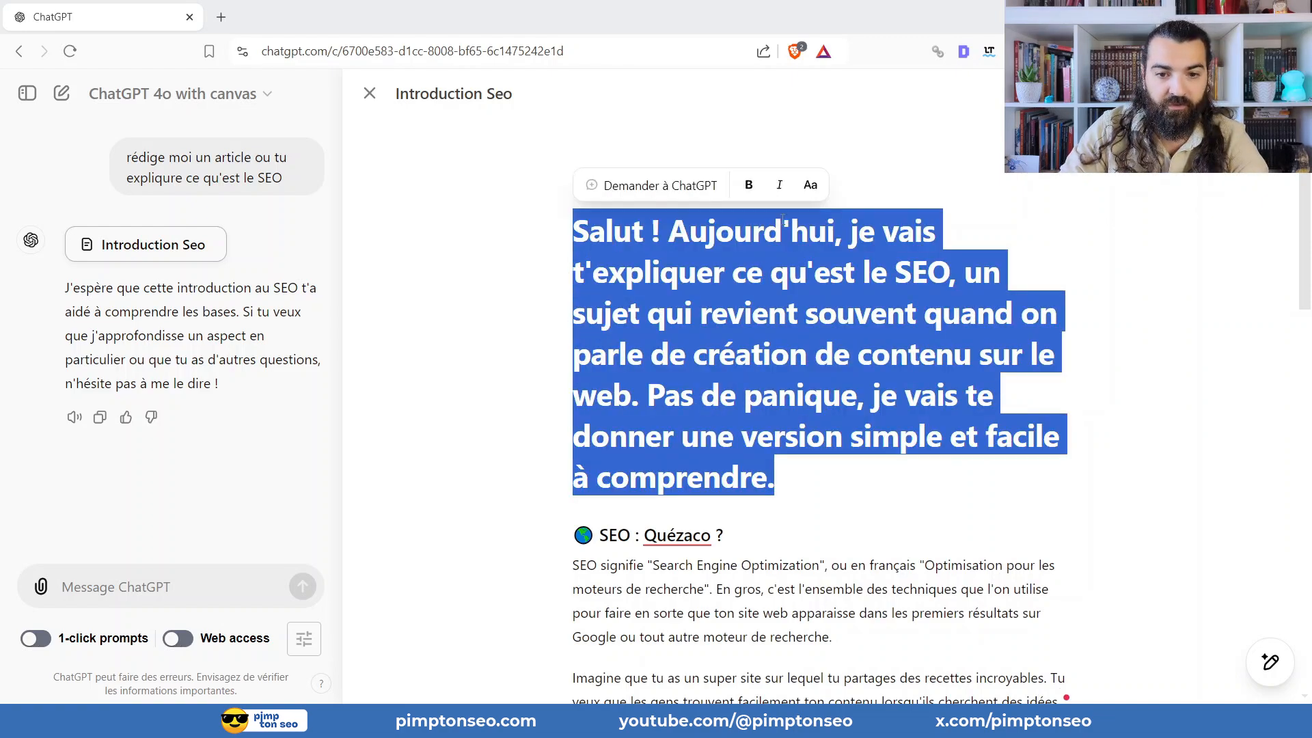
pyautogui.click(810, 185)
pyautogui.click(668, 400)
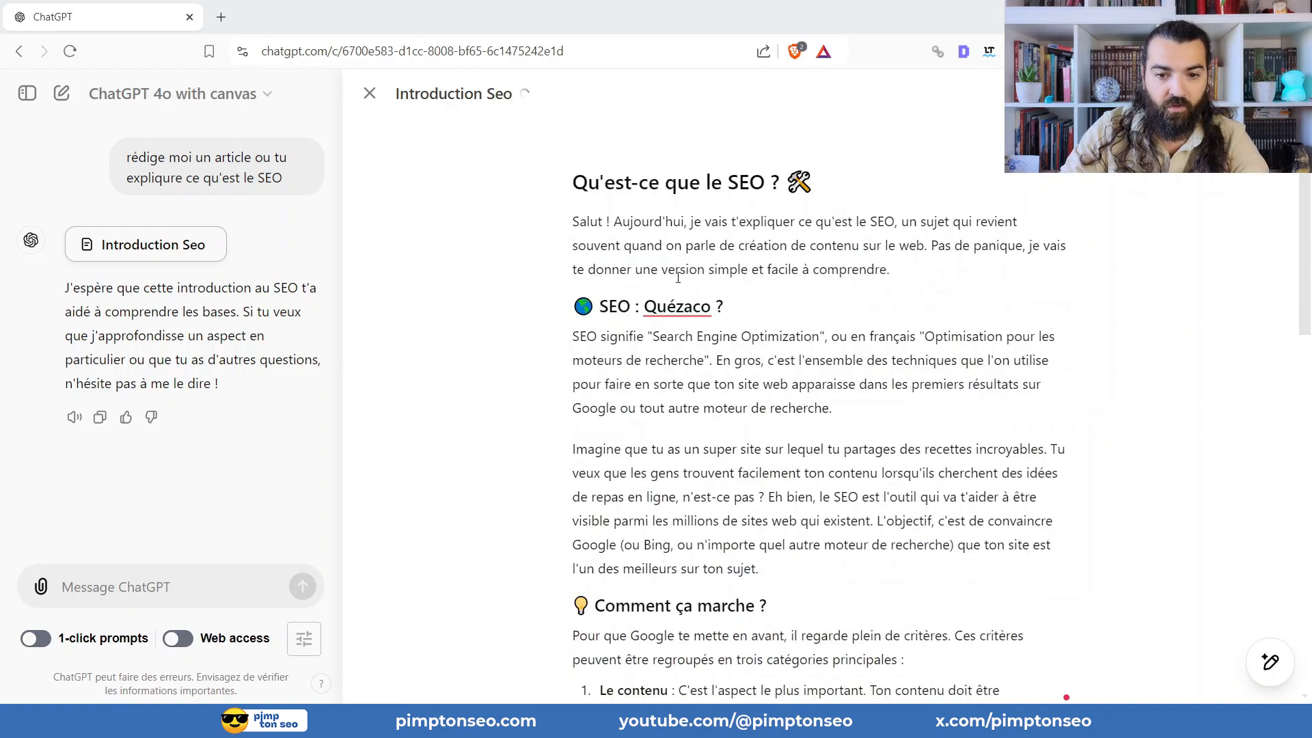
# Change the "SEO : Quézaco ?" heading in the article to the Titre 2 style.
pyautogui.tripleClick(658, 305)
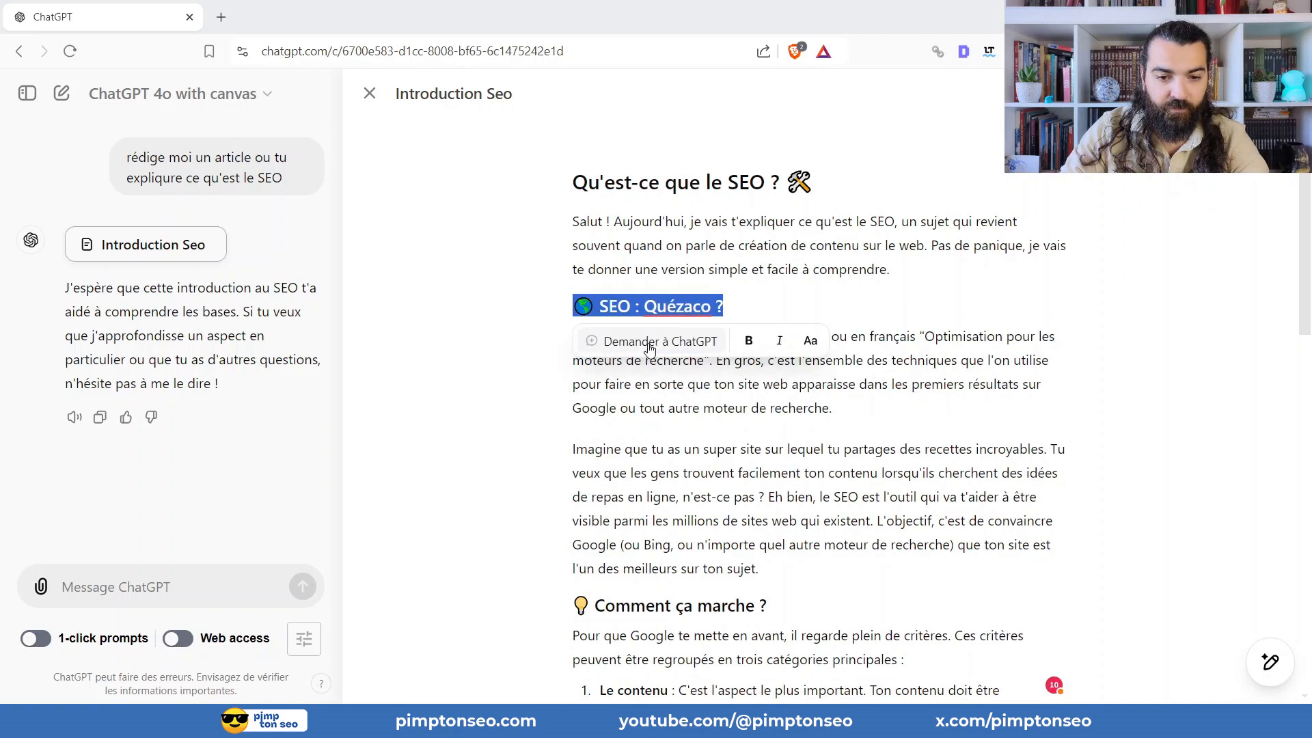
pyautogui.click(810, 340)
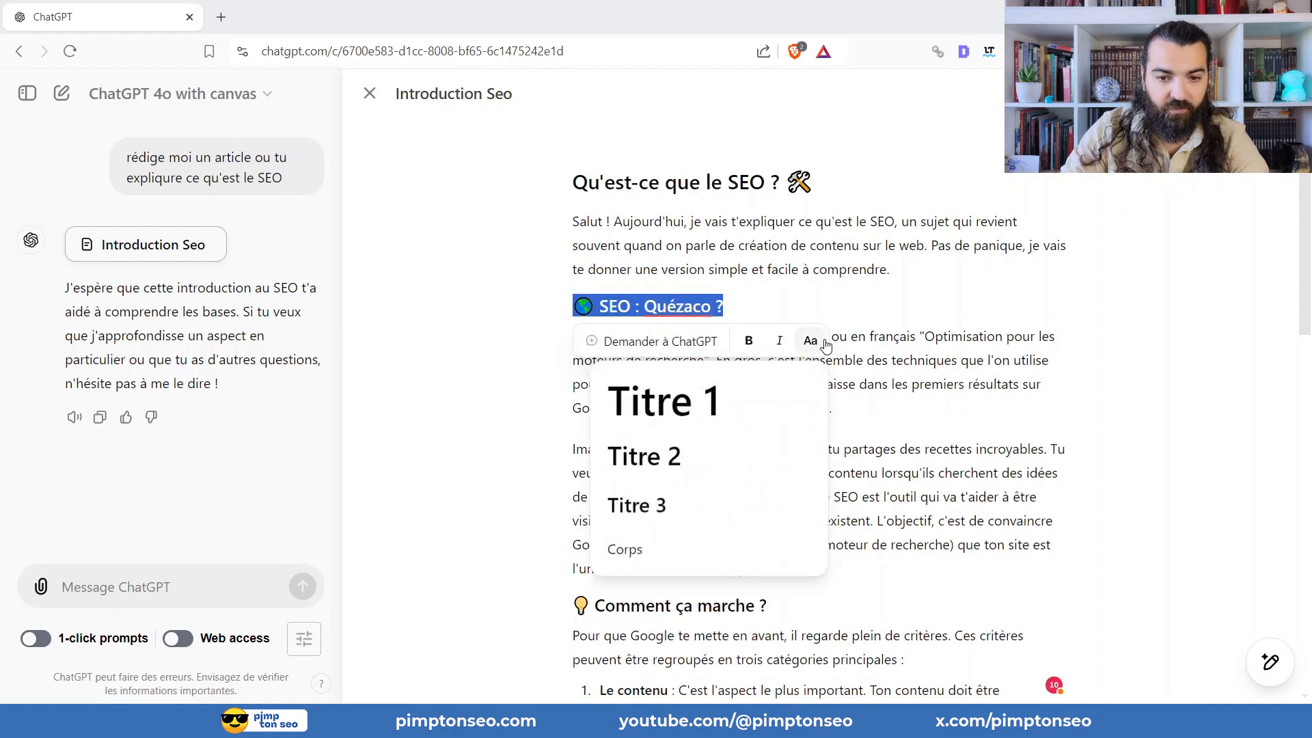
pyautogui.click(649, 455)
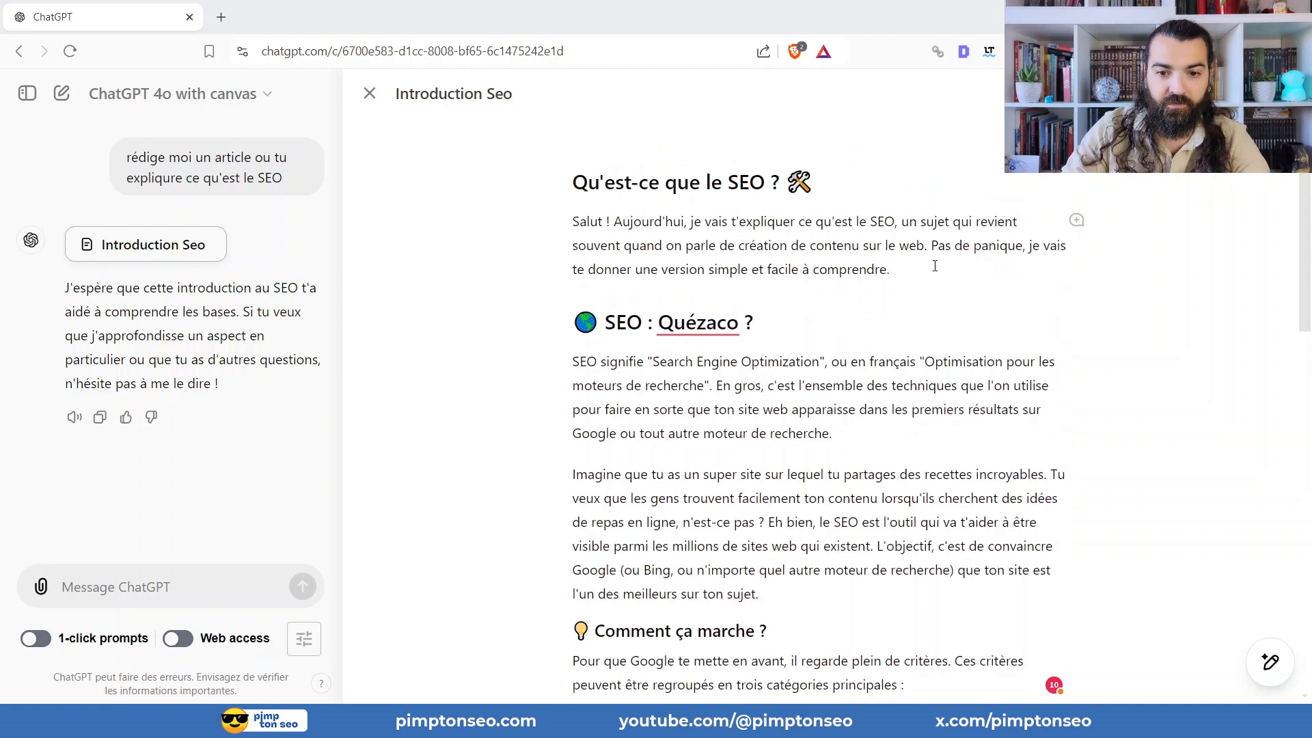
pyautogui.moveTo(935, 266); pyautogui.dragTo(572, 220)
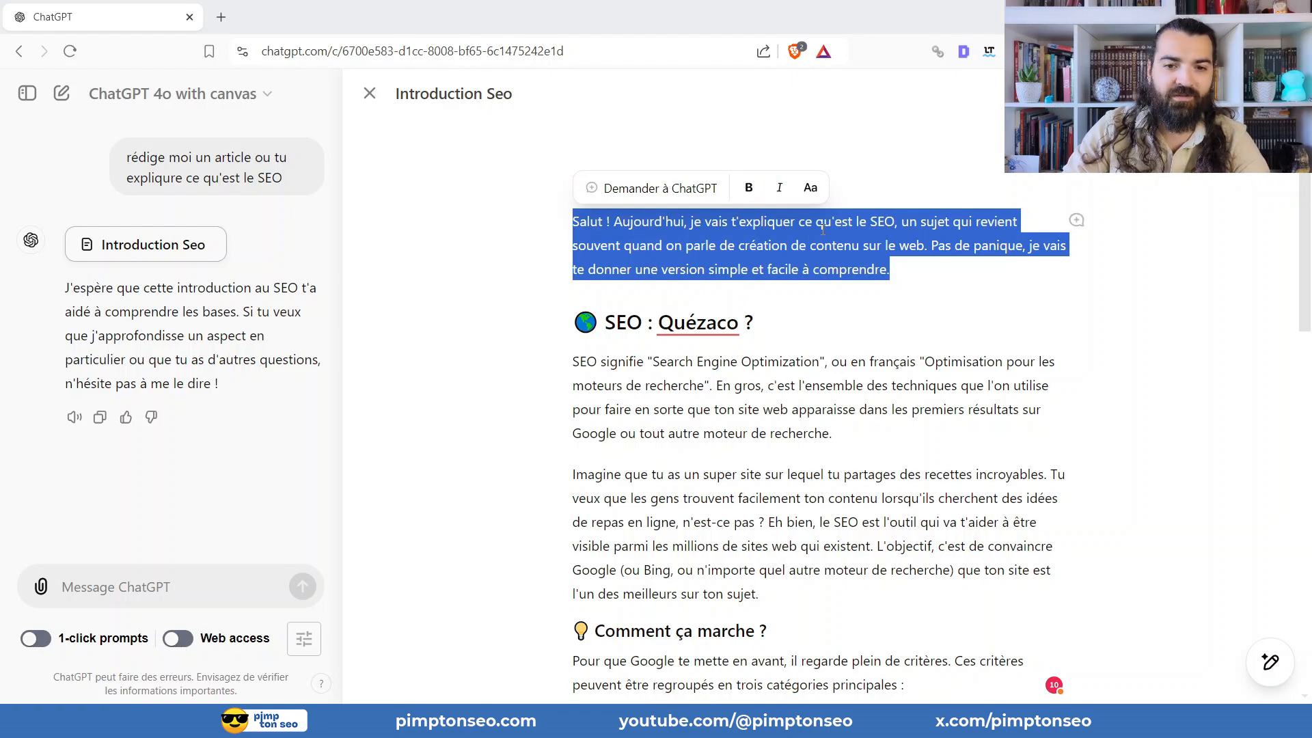
pyautogui.click(667, 190)
pyautogui.press('Escape')
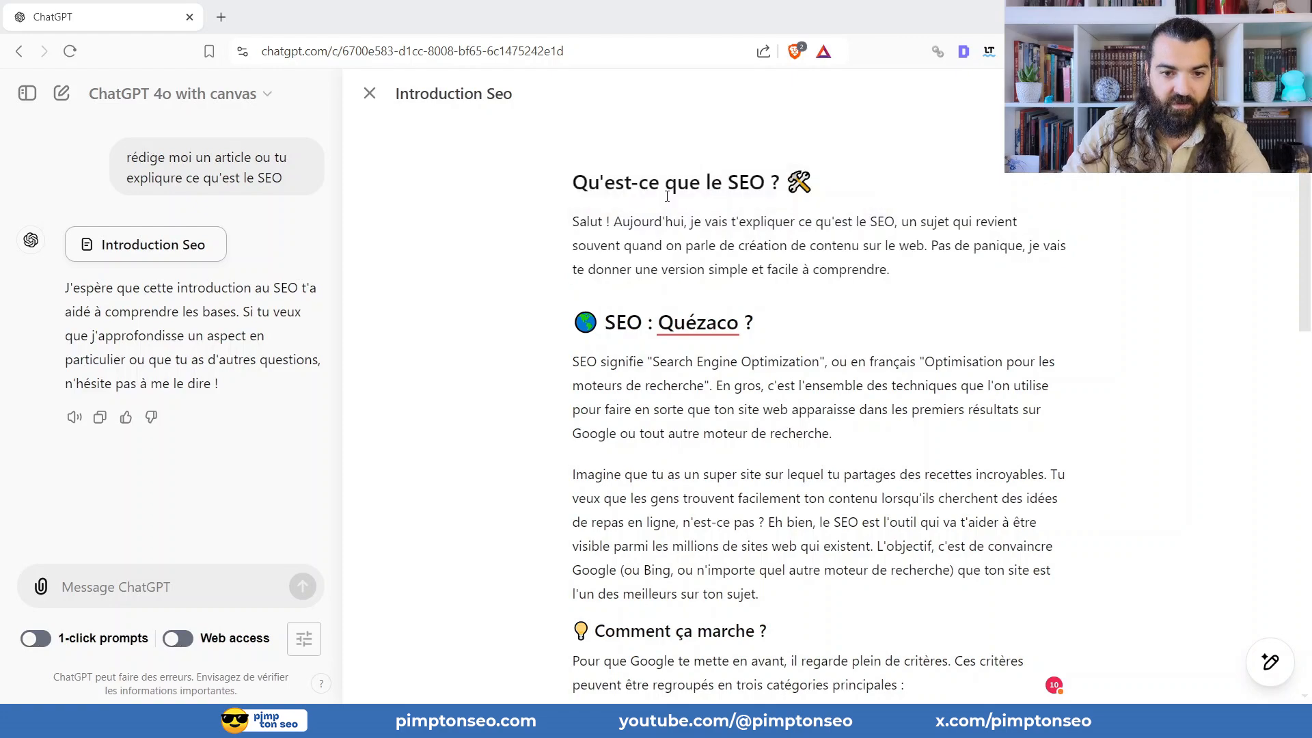
# Ask ChatGPT to rework the selected introductory paragraph with the request "retrvaille cette intro sous le modele AIDA".
pyautogui.tripleClick(687, 258)
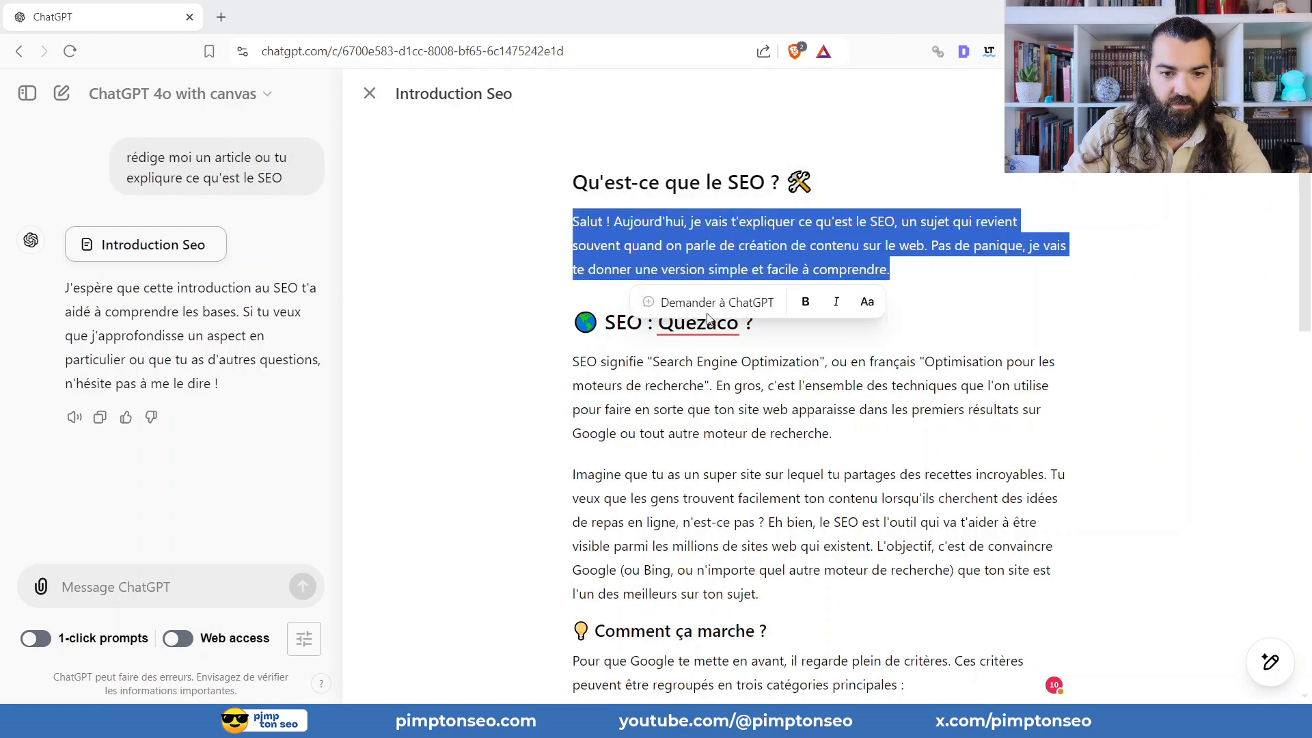
pyautogui.click(707, 314)
pyautogui.write('retr')
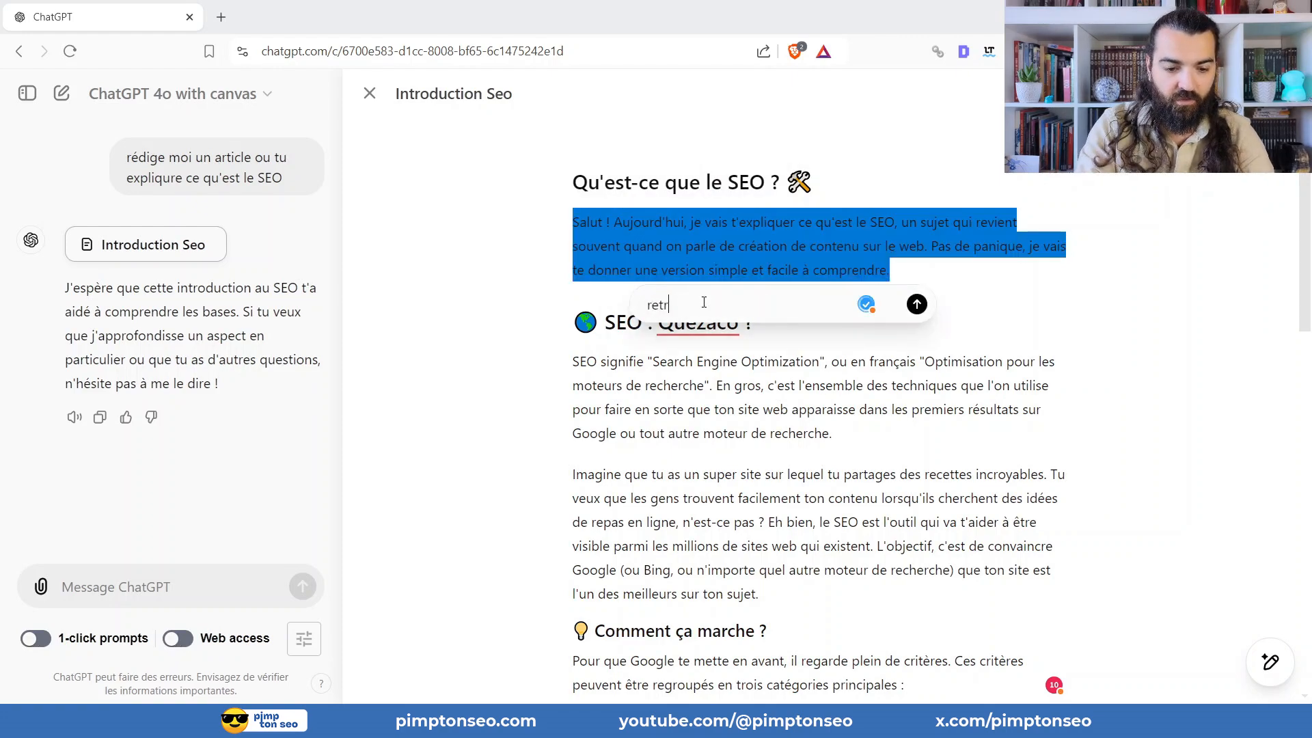
pyautogui.write('vaille cette ')
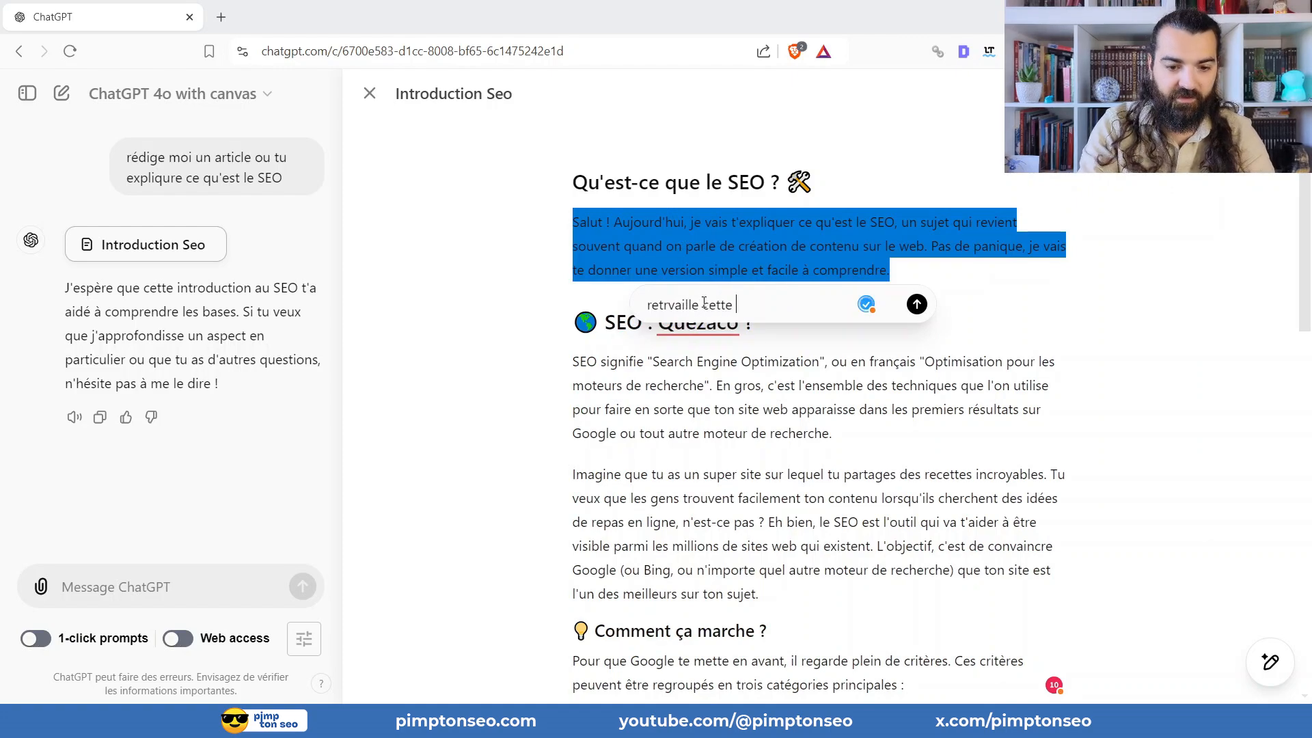
pyautogui.write('intro so')
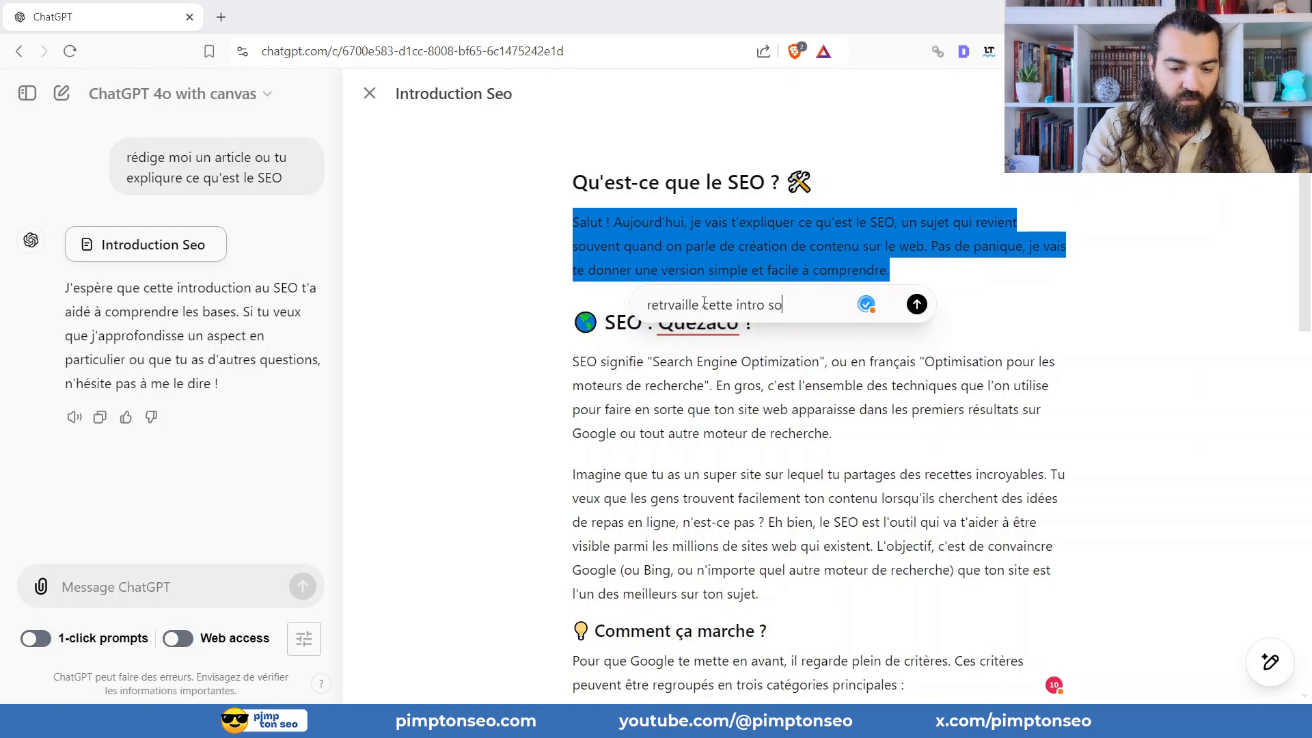
pyautogui.write('us le modele AIDA')
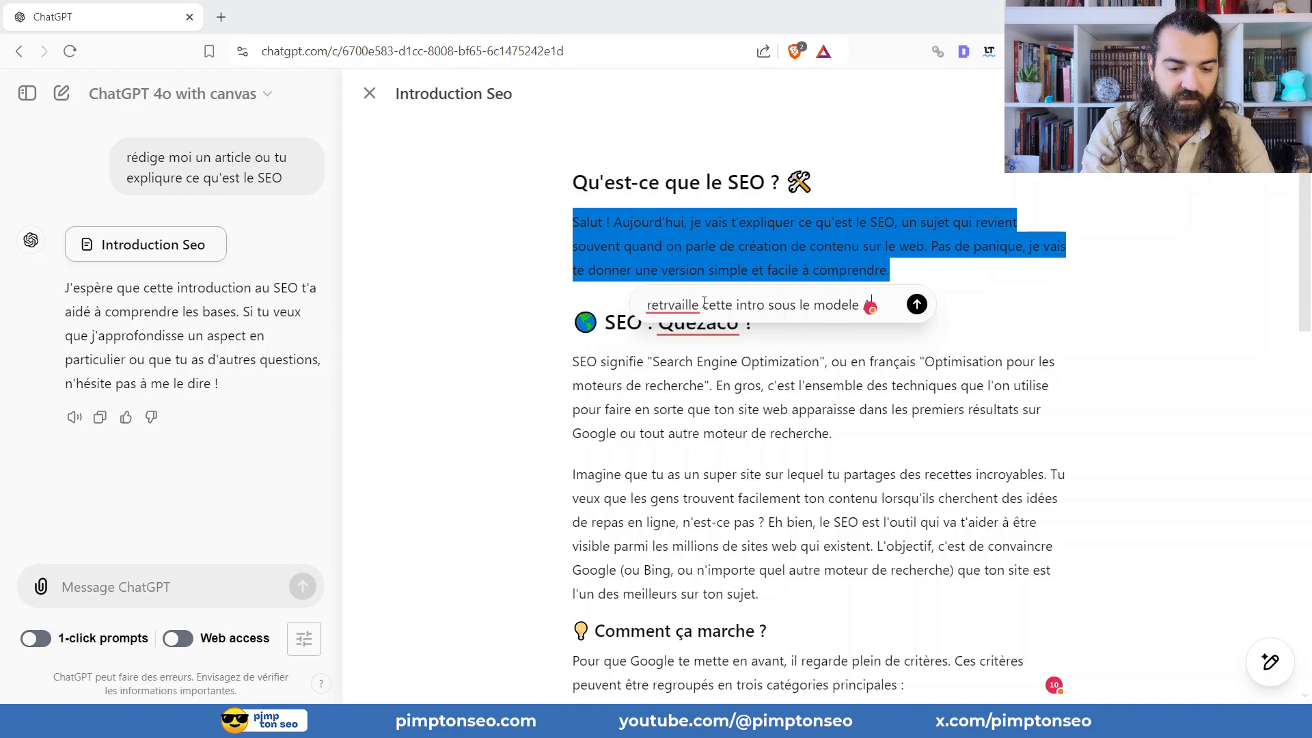
pyautogui.click(917, 306)
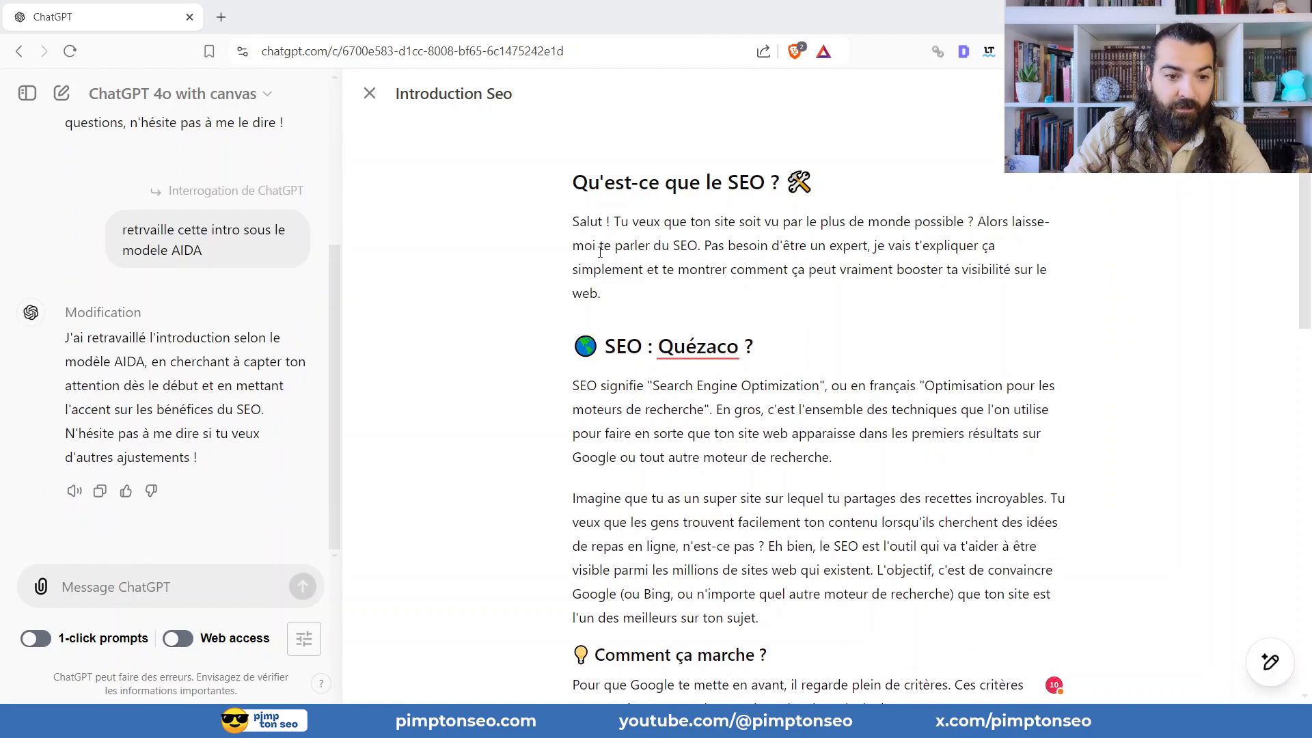
# For the paragraph beginning "Imagine que tu as un super site", send the request "Ajoute une liste à puce après ce parragraphe avec des infos pertinentes".
pyautogui.scroll(-4, 593, 250)
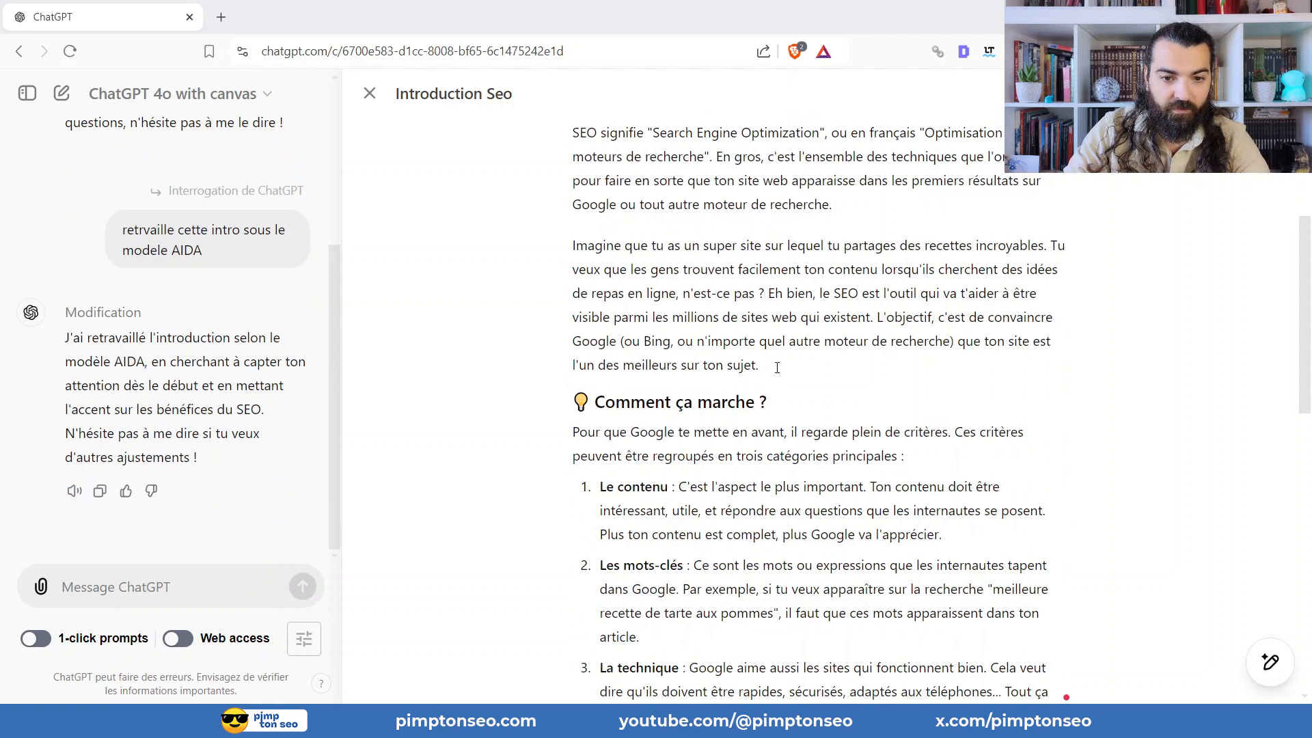
pyautogui.moveTo(777, 367); pyautogui.dragTo(547, 240)
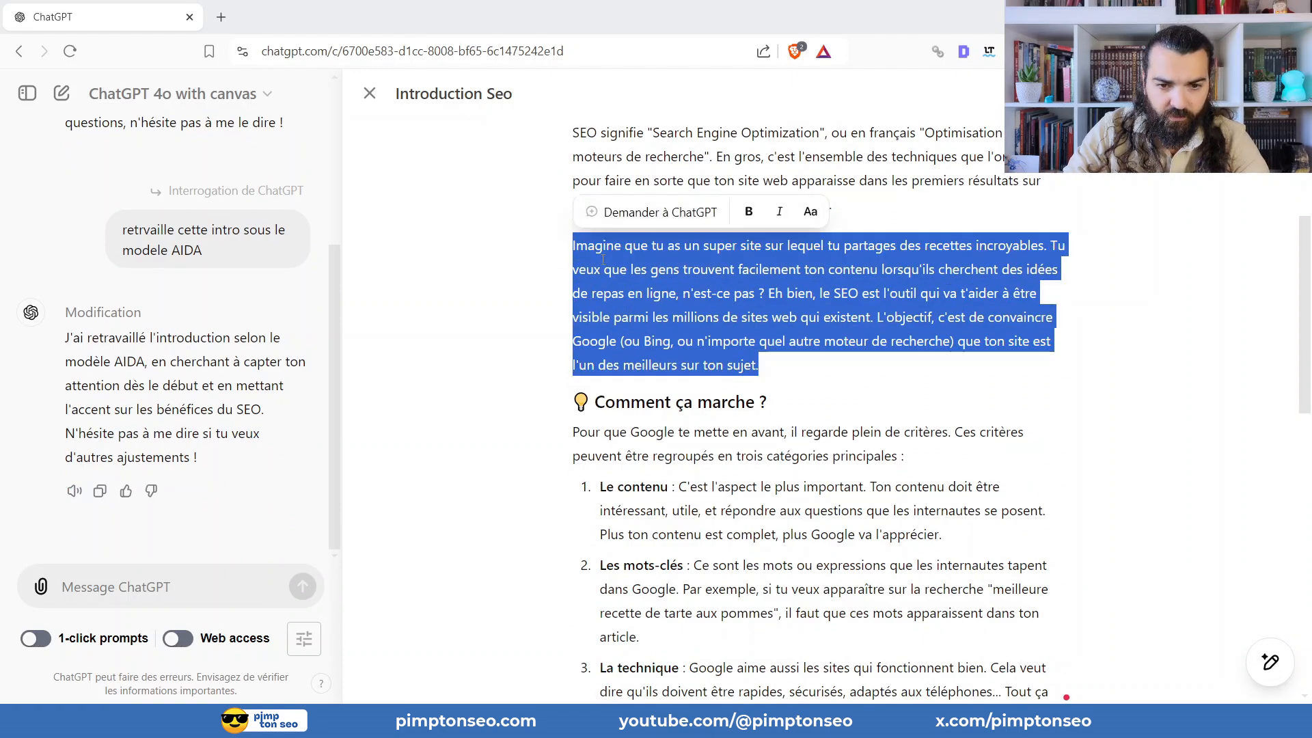
pyautogui.click(649, 211)
pyautogui.write('Ajoute ')
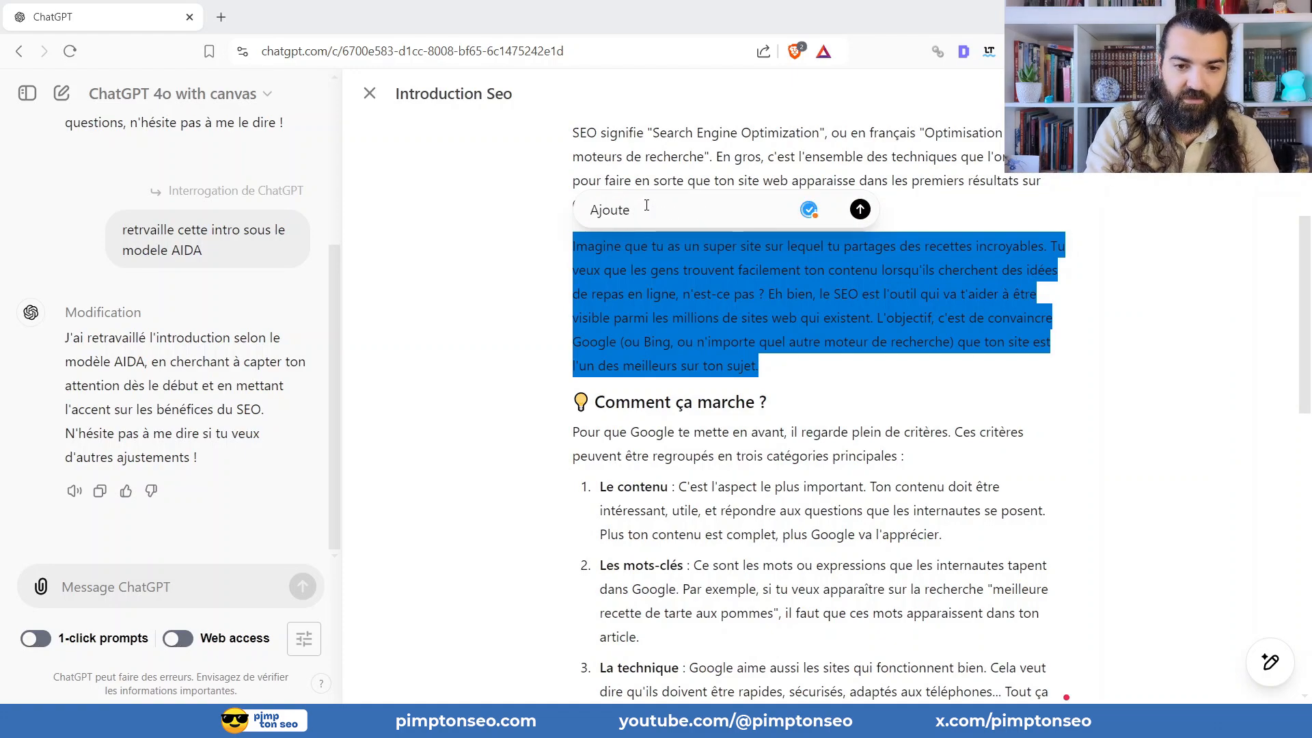
pyautogui.write('une lis')
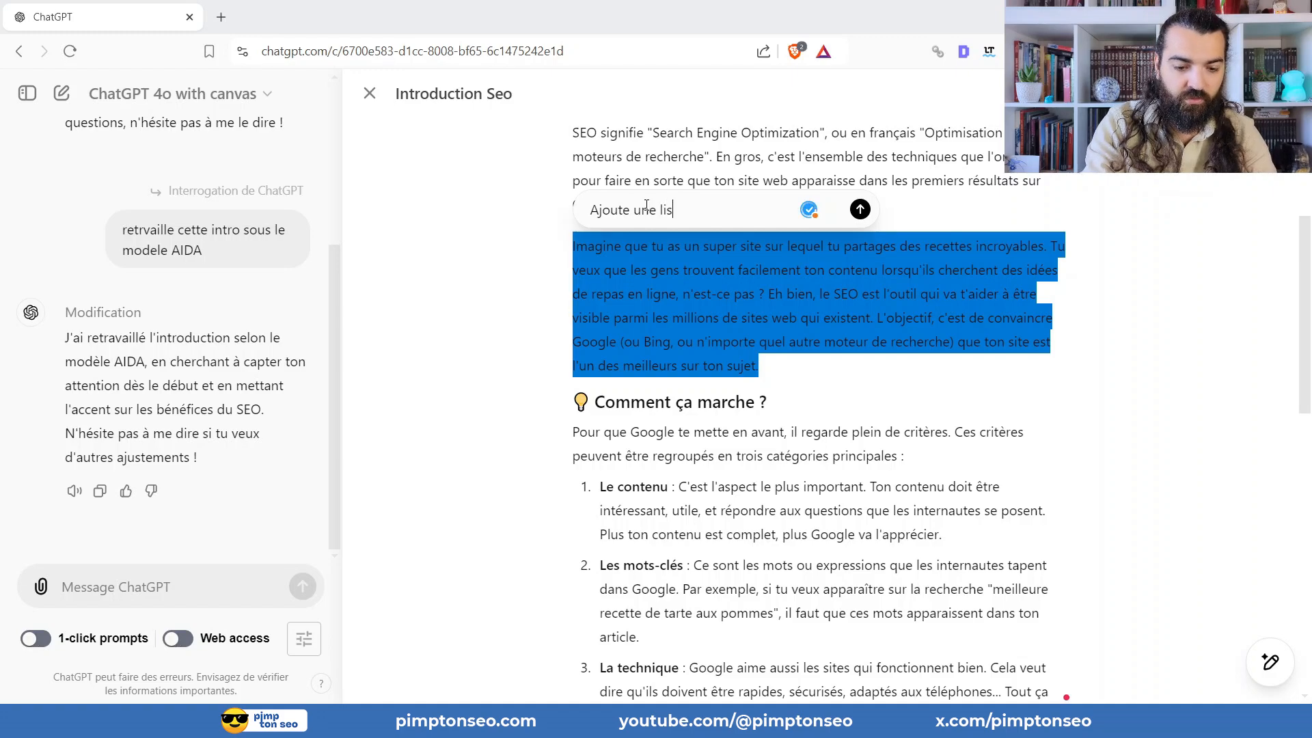
pyautogui.write('te à puce ap')
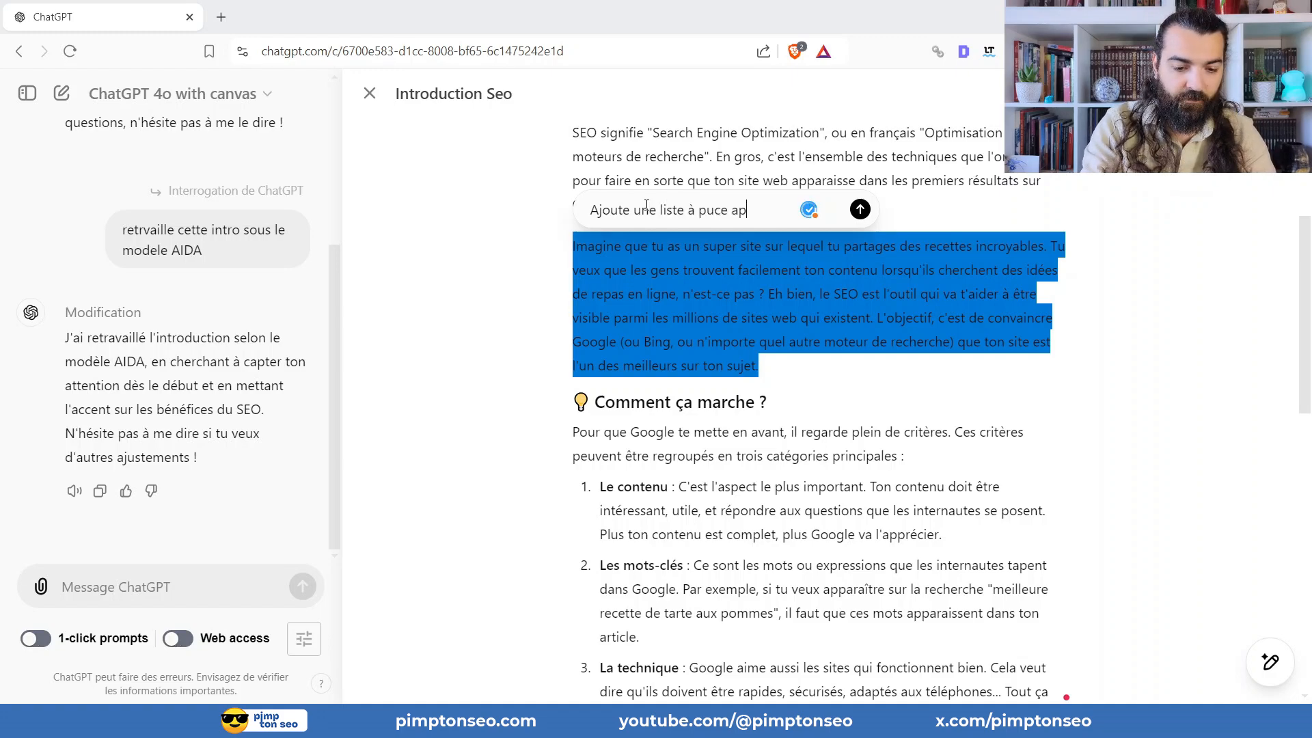
pyautogui.write('rès ce parra')
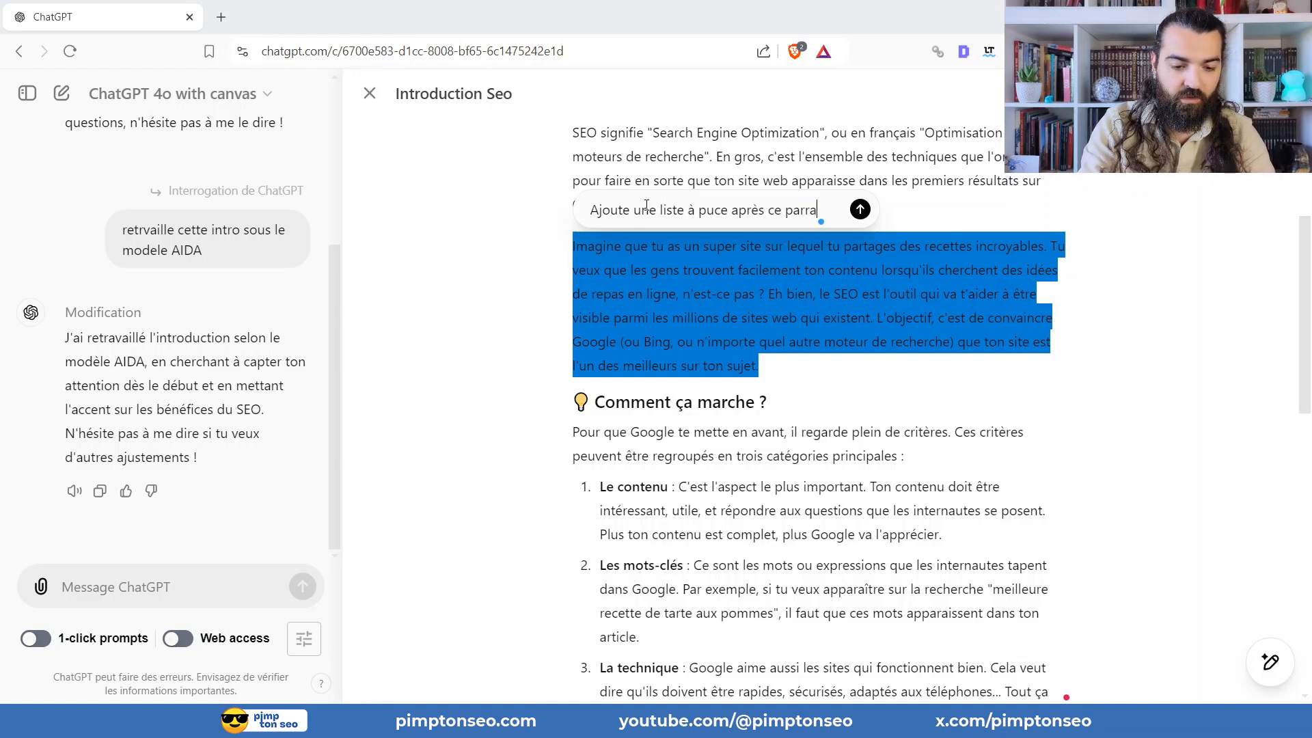
pyautogui.write('graphe avec de')
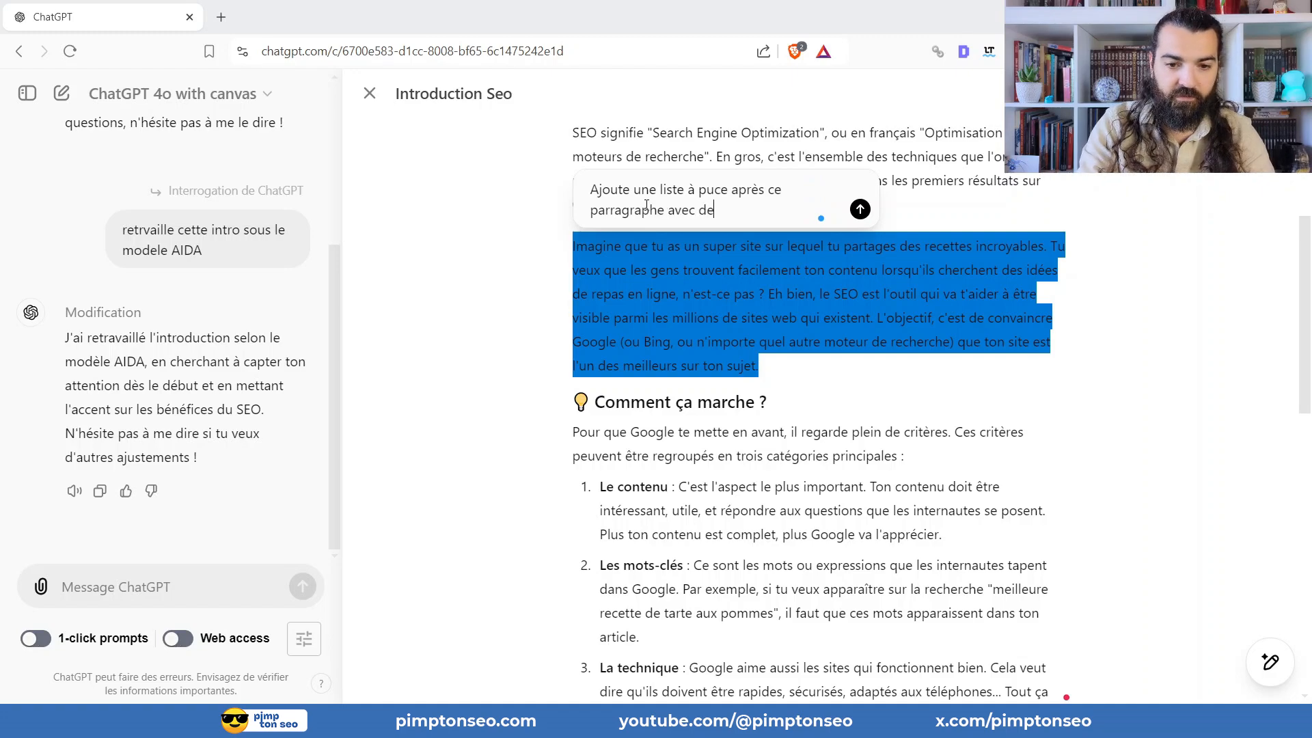
pyautogui.write('s infos pertinentes')
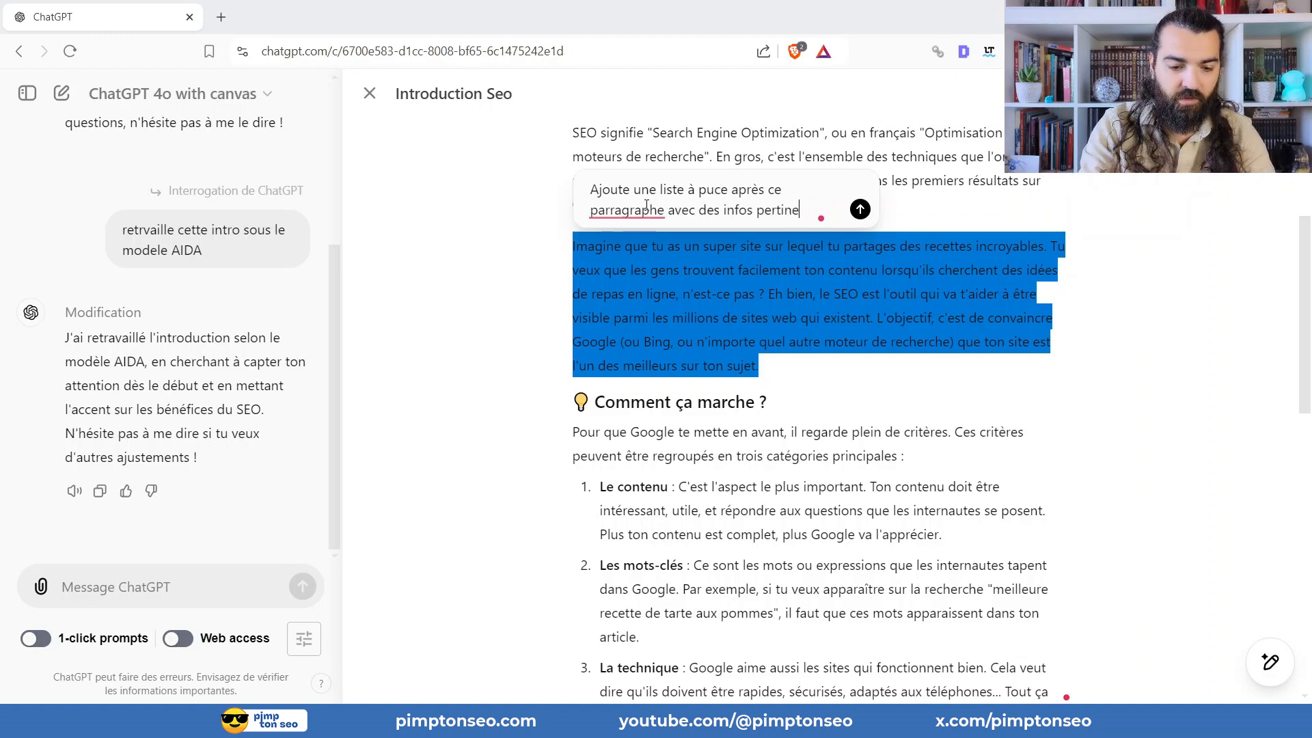
pyautogui.click(862, 210)
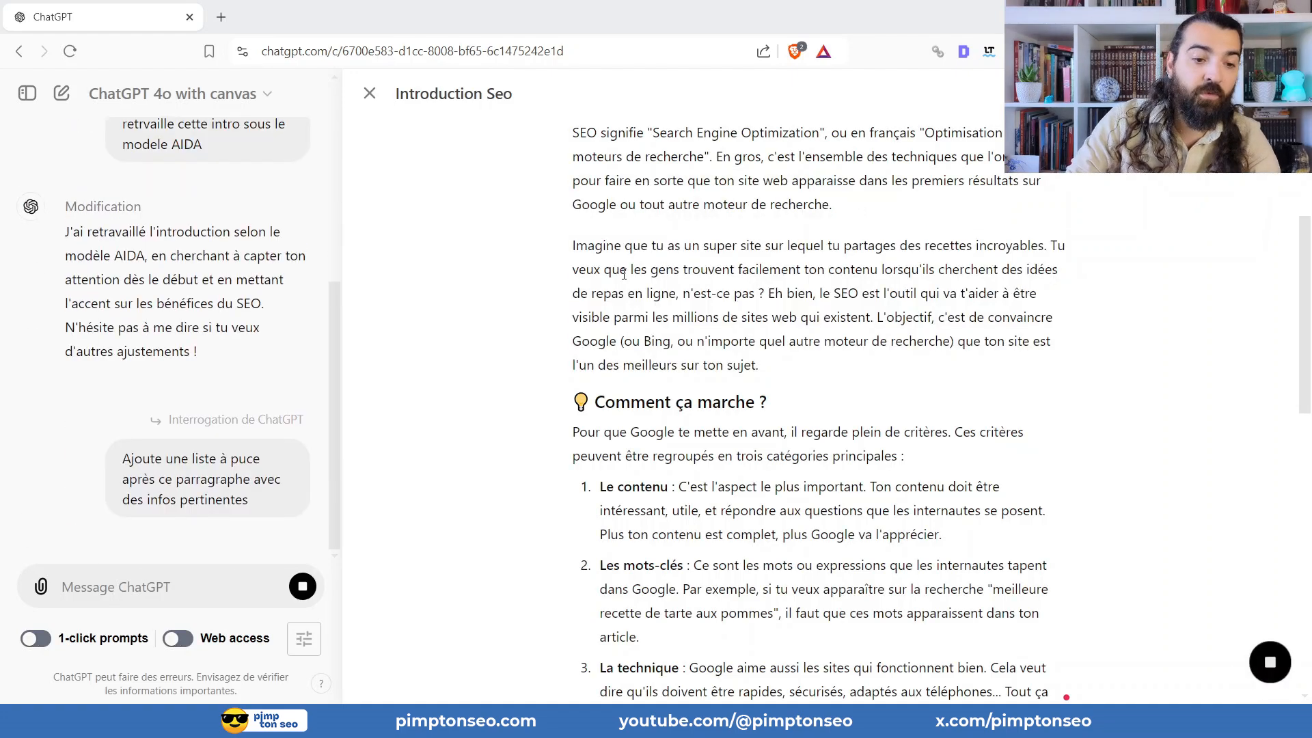
pyautogui.moveTo(573, 246); pyautogui.dragTo(847, 344)
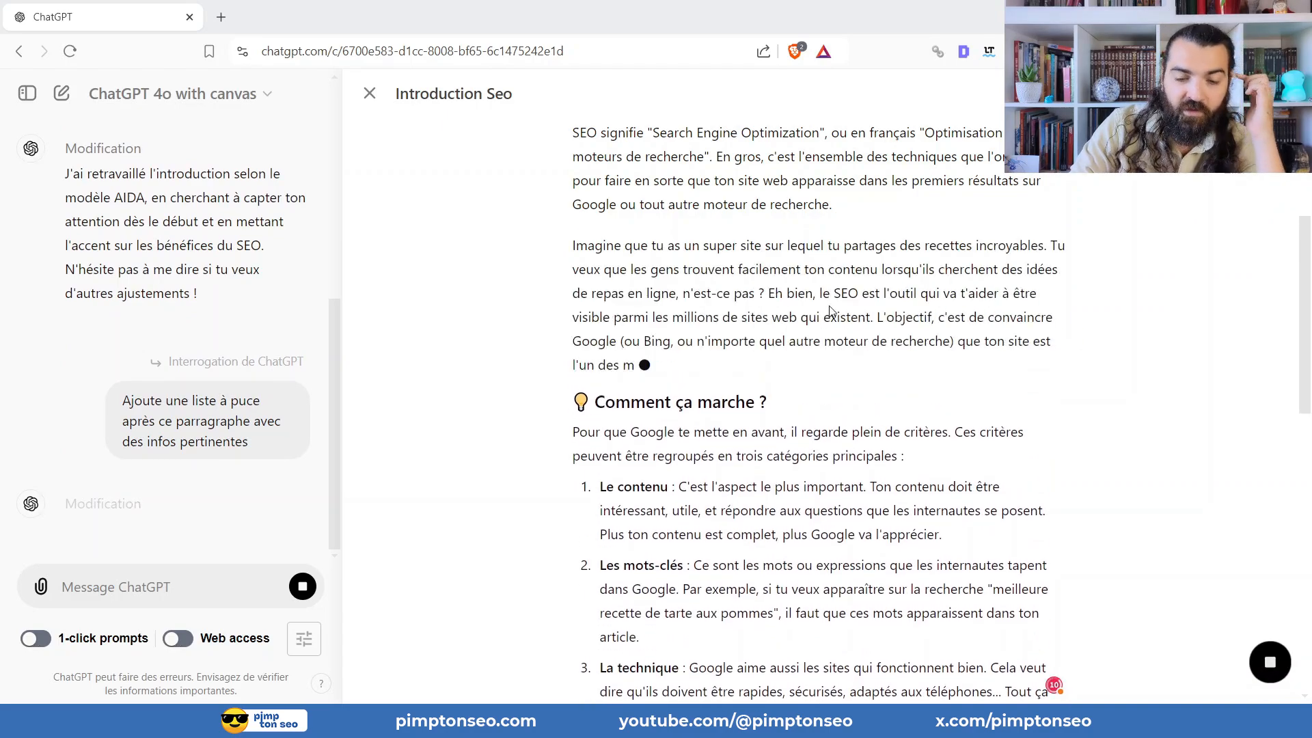
# Review the bullet list added after the "Imagine que tu as un super site" paragraph and the surrounding article sections.
pyautogui.scroll(-1, 732, 346)
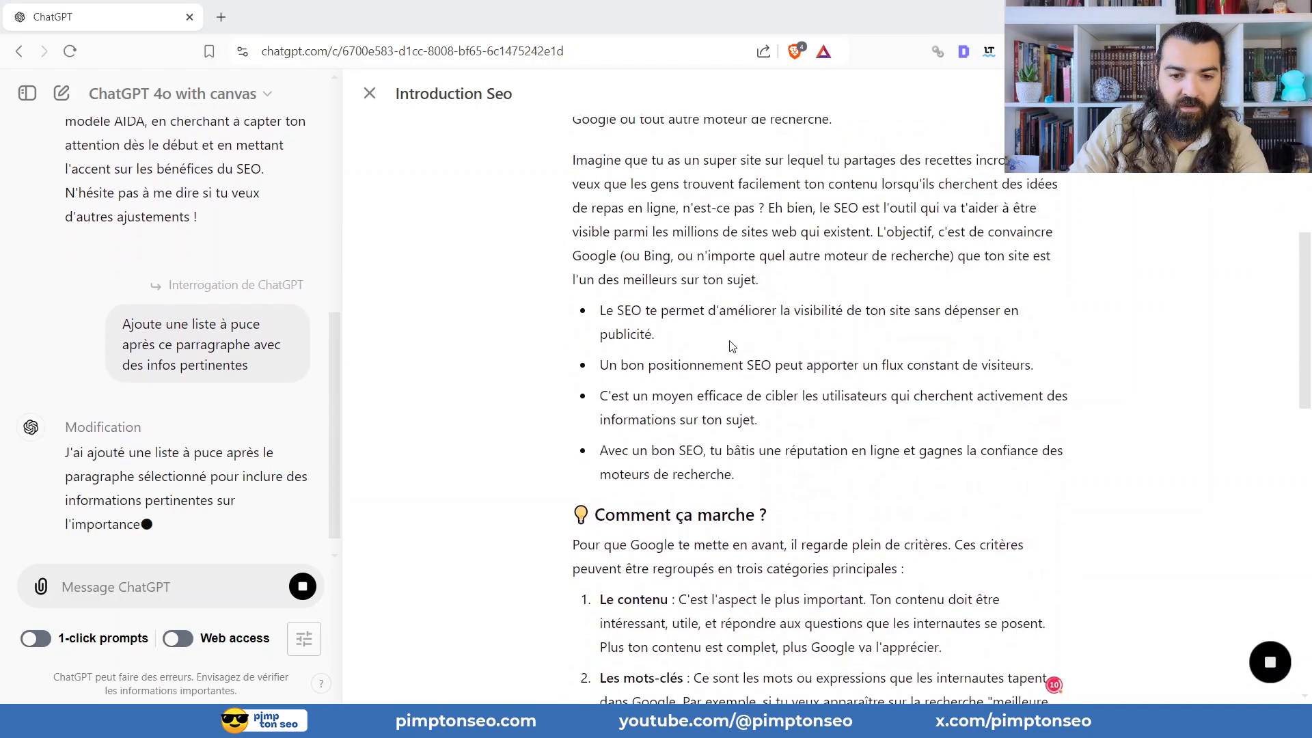
pyautogui.scroll(2, 681, 426)
pyautogui.scroll(-4, 681, 427)
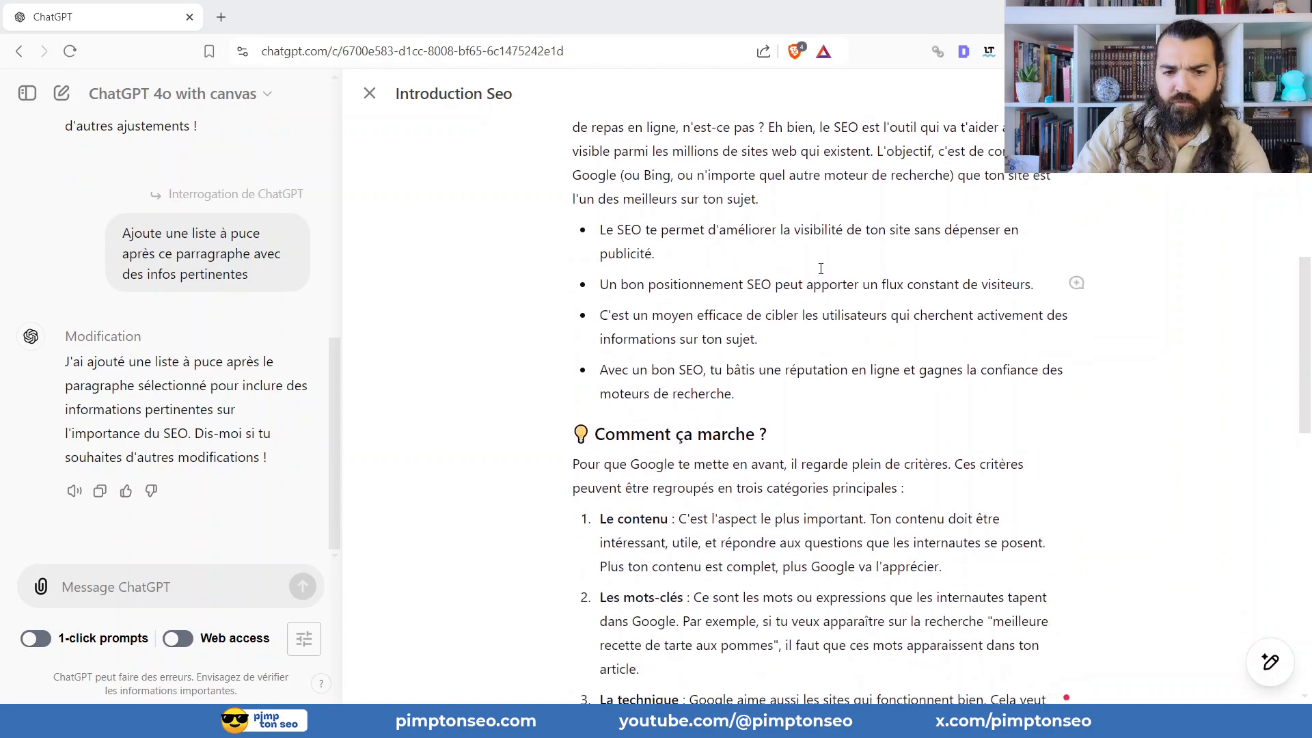
pyautogui.scroll(7, 803, 278)
pyautogui.scroll(-9, 677, 473)
pyautogui.scroll(-2, 677, 474)
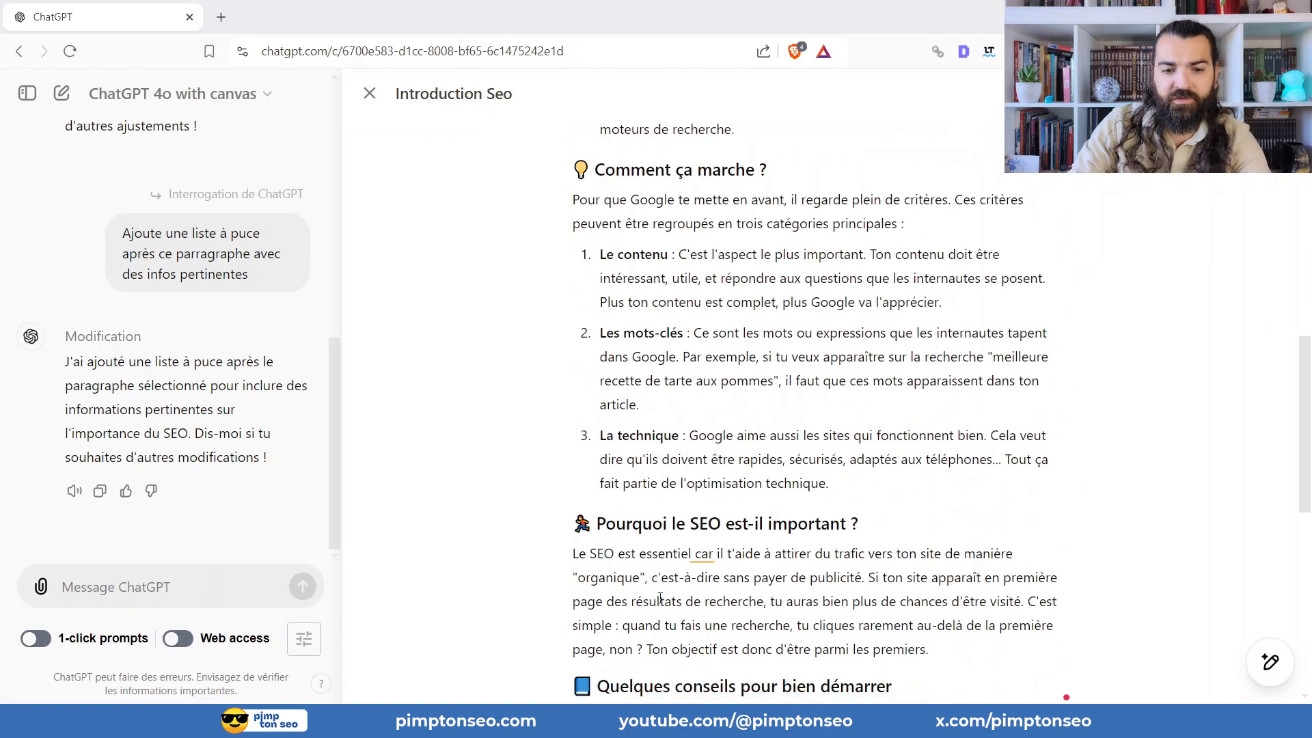
pyautogui.scroll(10, 683, 451)
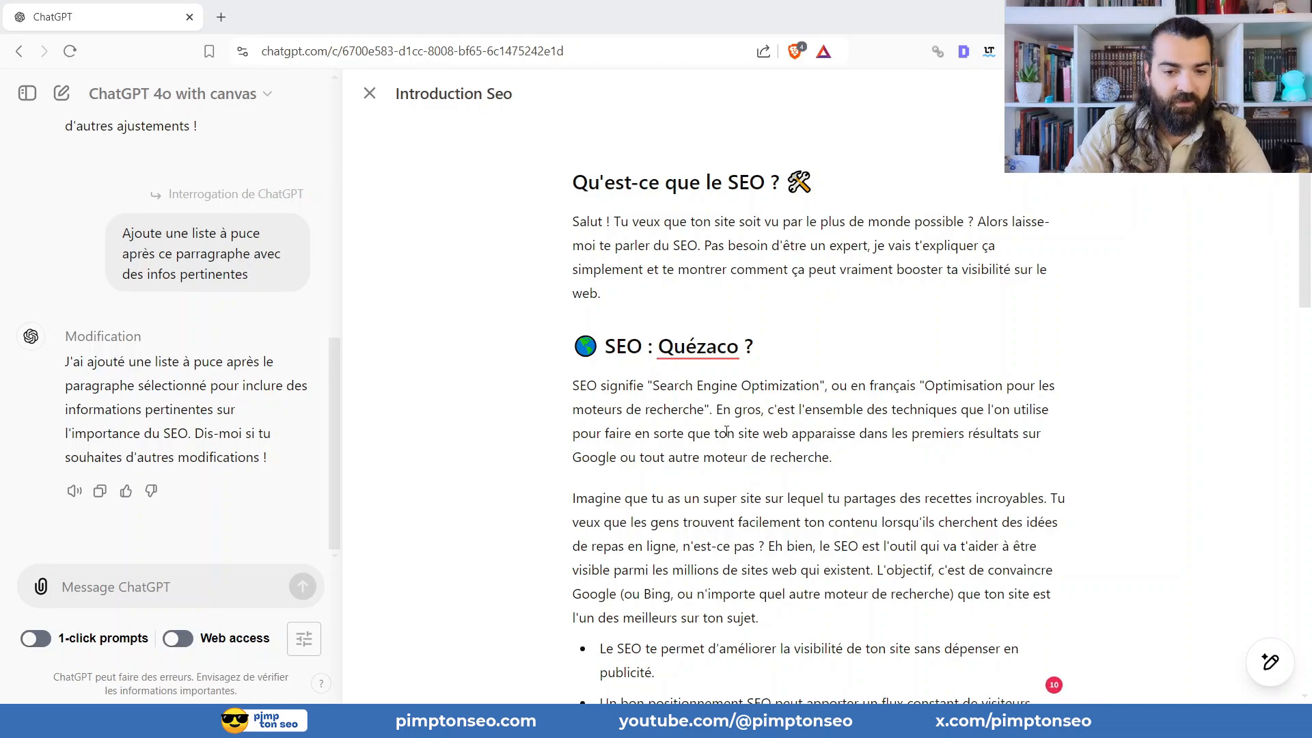
pyautogui.scroll(-5, 736, 331)
pyautogui.scroll(5, 737, 331)
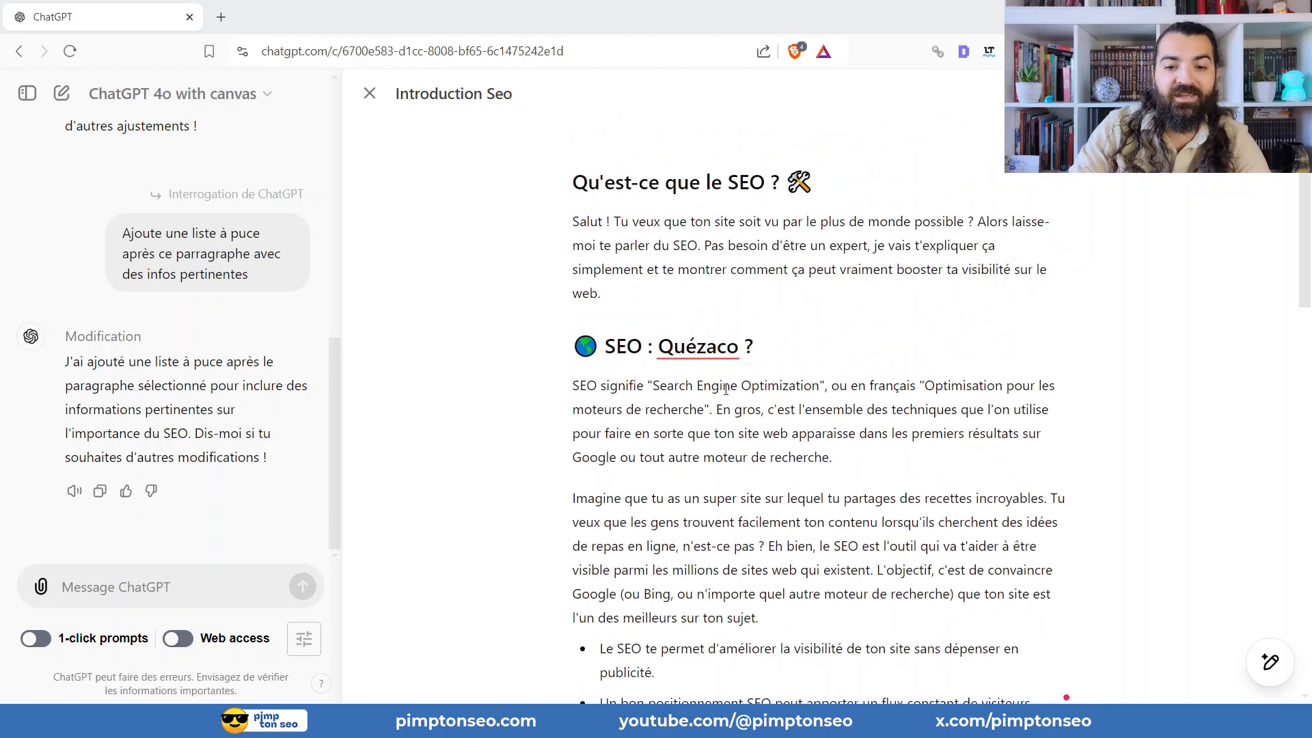
# For the paragraph under "En résumé" beginning "Le SEO, c'est un peu comme", send the request "ajoute un tablezu pertinent après ce paragraphe".
pyautogui.scroll(-13, 728, 325)
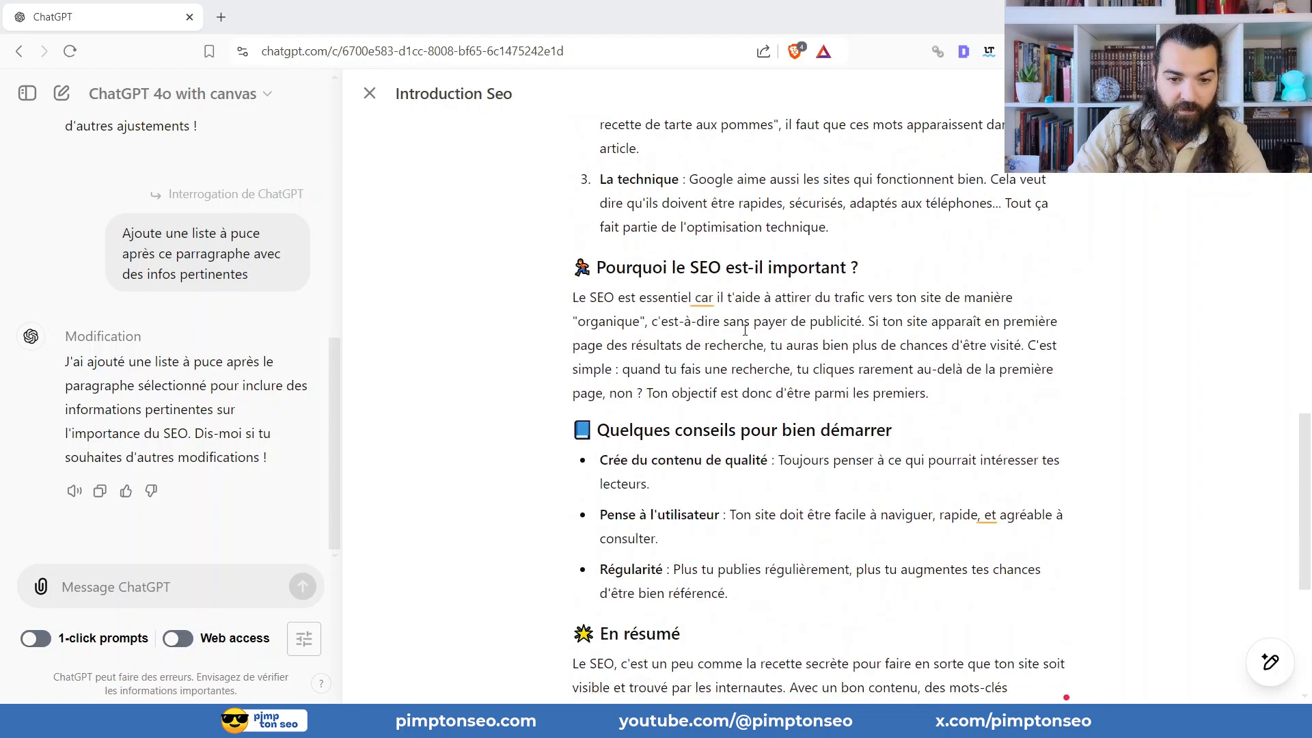
pyautogui.scroll(-5, 745, 331)
pyautogui.moveTo(790, 398); pyautogui.dragTo(573, 334)
pyautogui.click(647, 297)
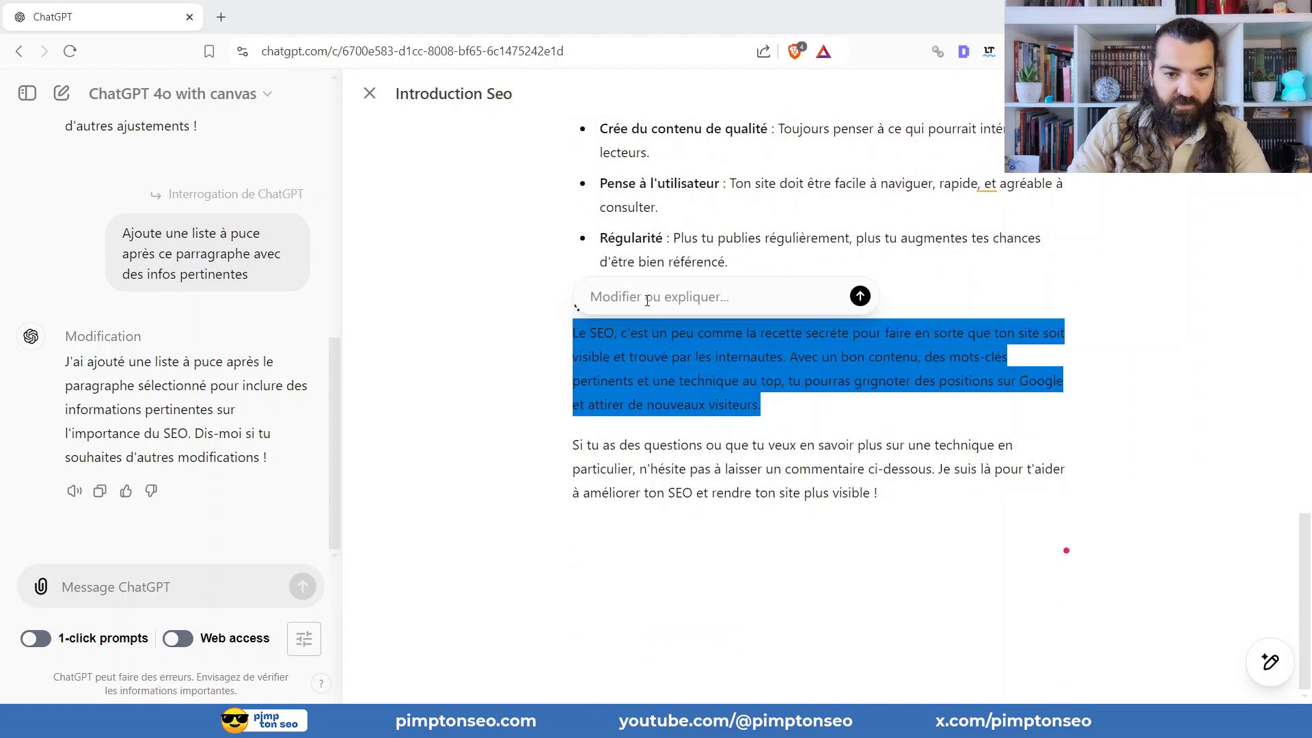
pyautogui.write('ajoute un t')
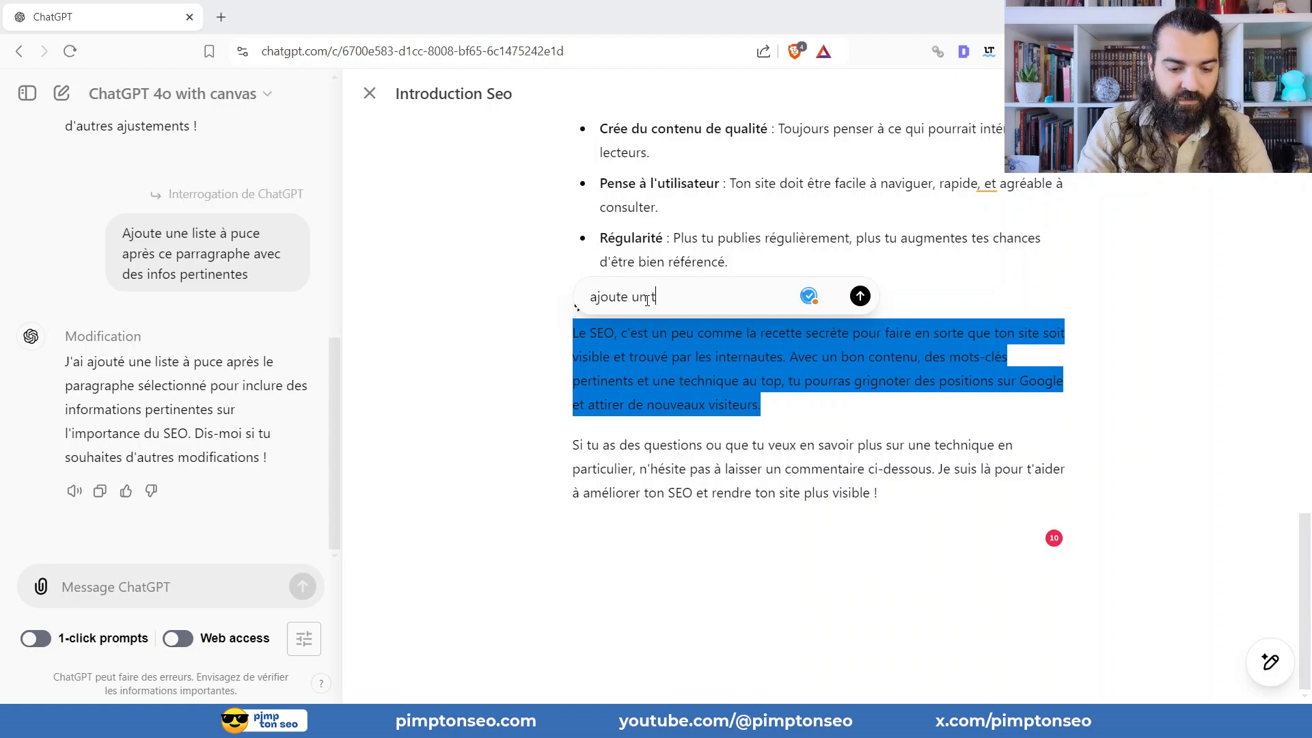
pyautogui.write('ablezu pertine')
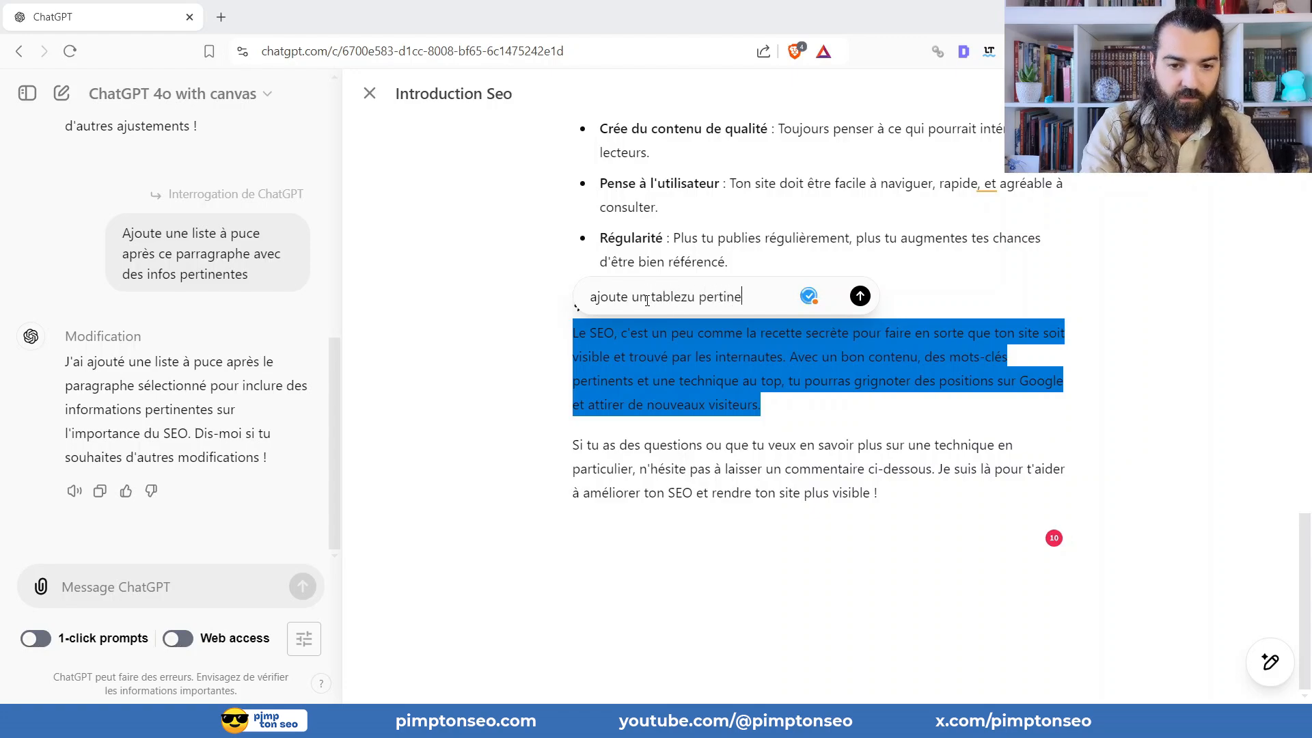
pyautogui.write('nt aprè')
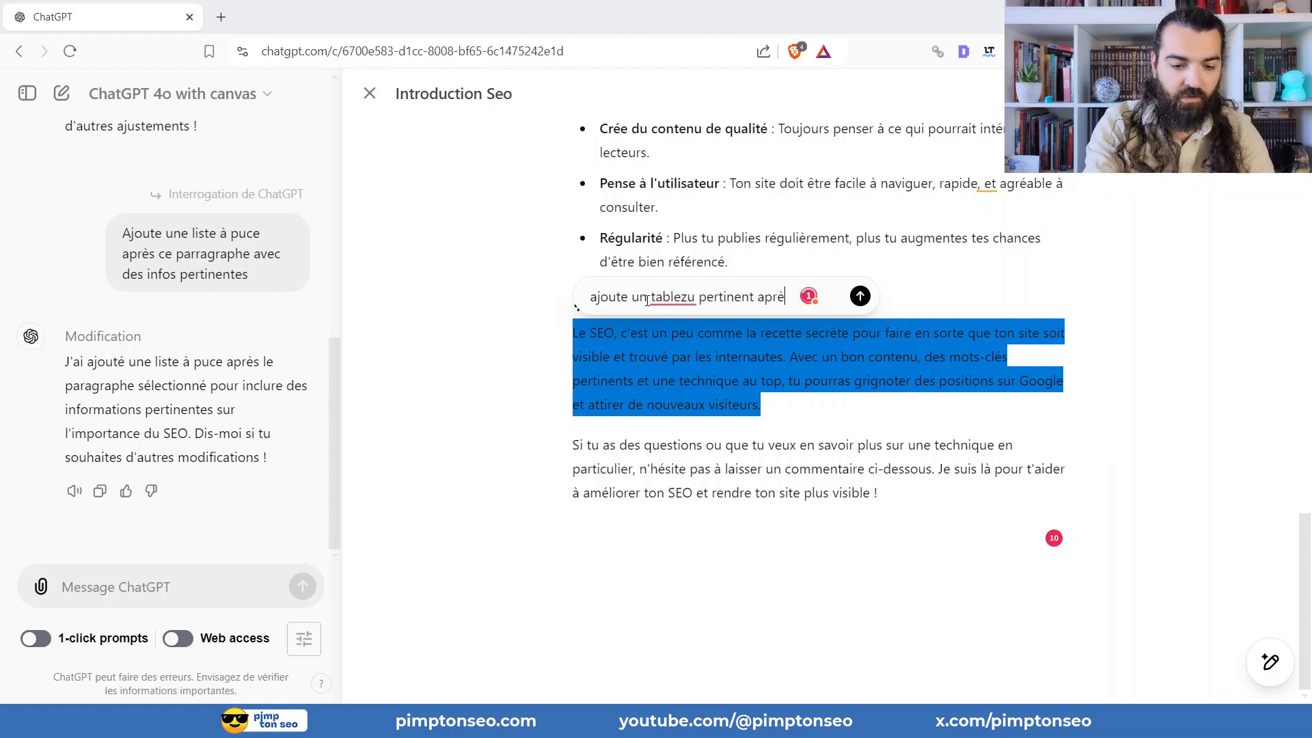
pyautogui.write('s ce paragraphe')
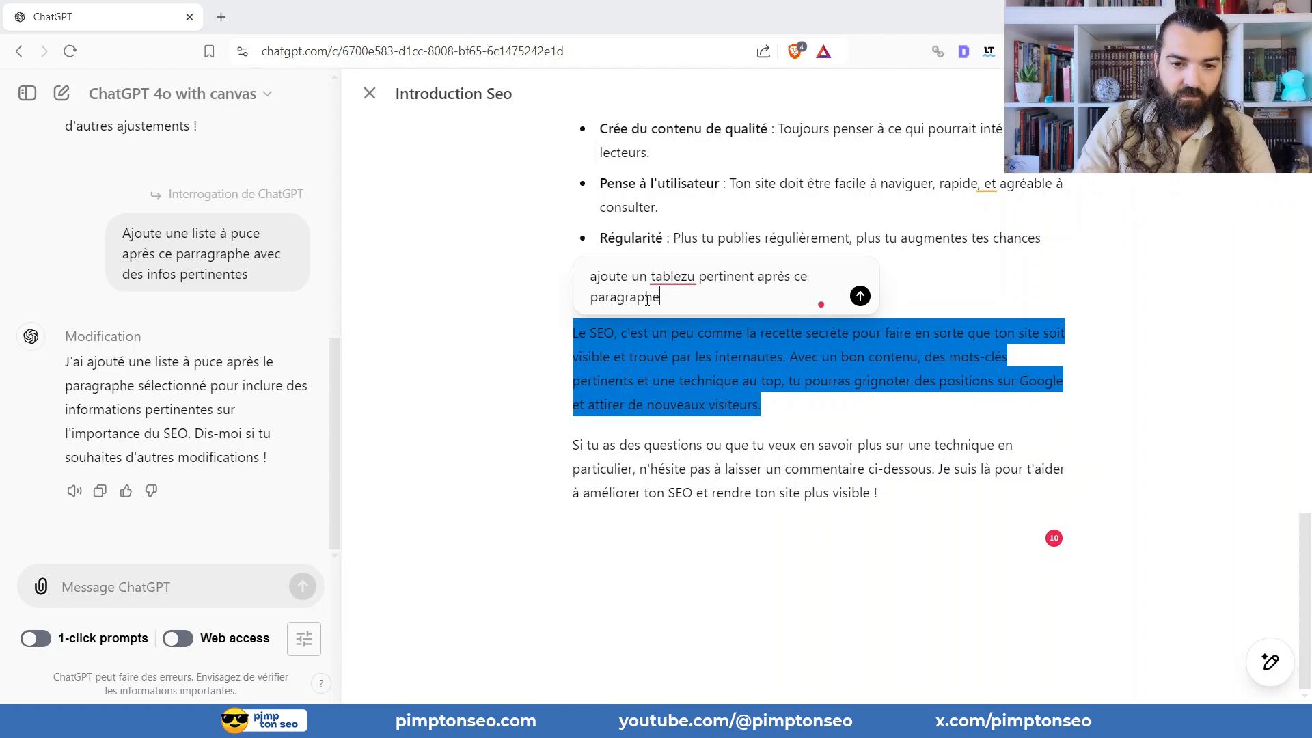
pyautogui.click(860, 296)
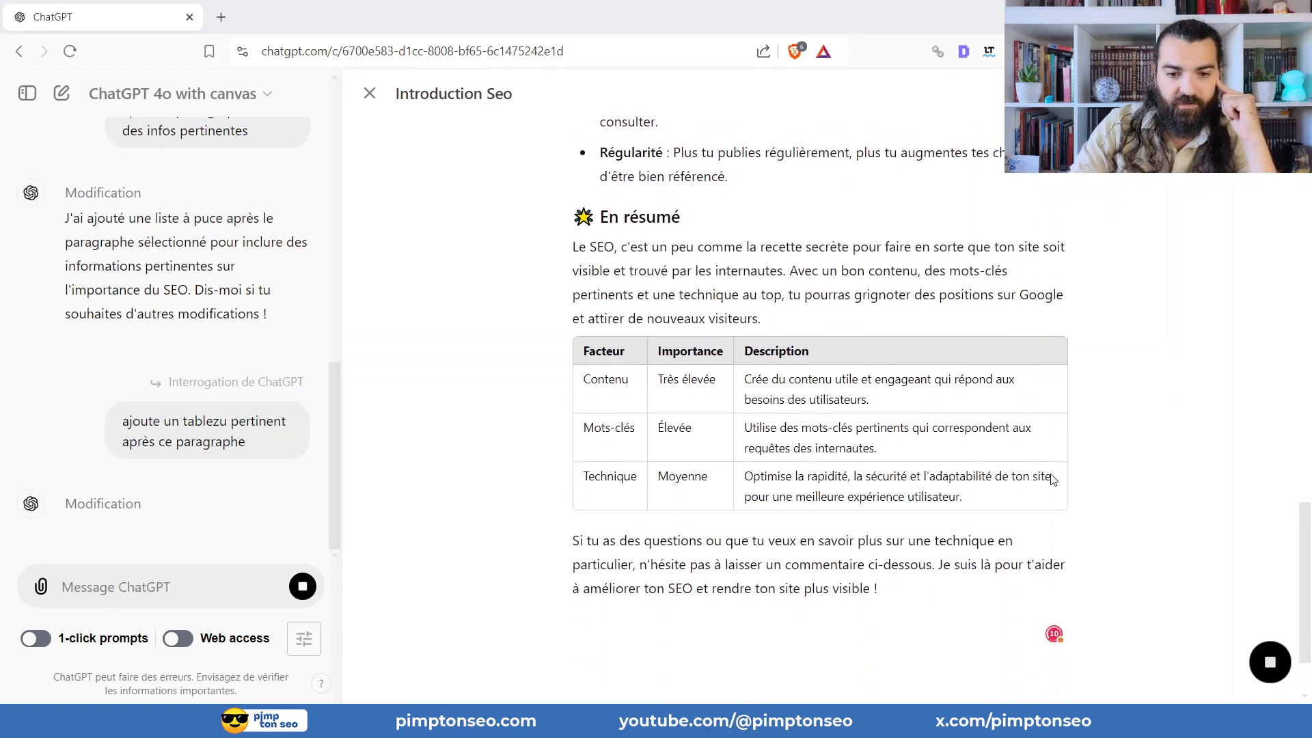
# Examine the updated article, including its opening sections, bullet list and the new table under "En résumé".
pyautogui.scroll(8, 722, 460)
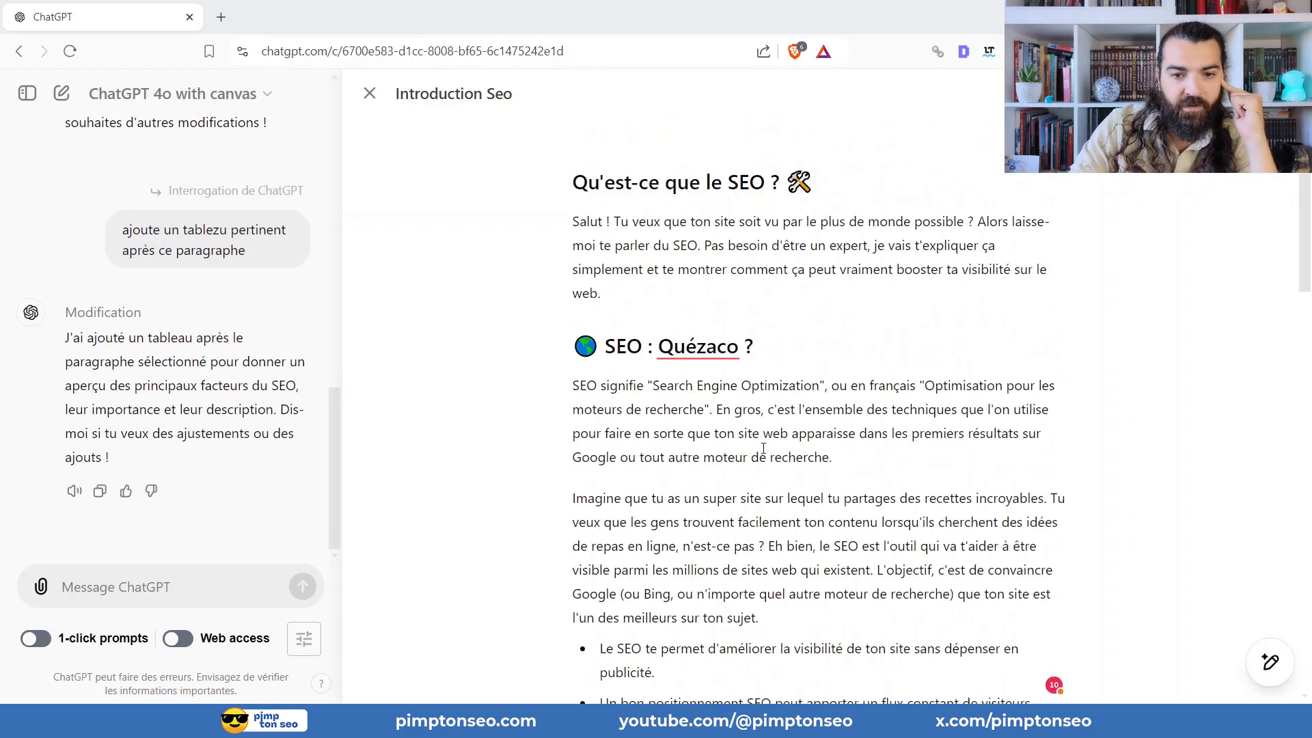
pyautogui.scroll(-5, 715, 300)
pyautogui.scroll(-15, 715, 296)
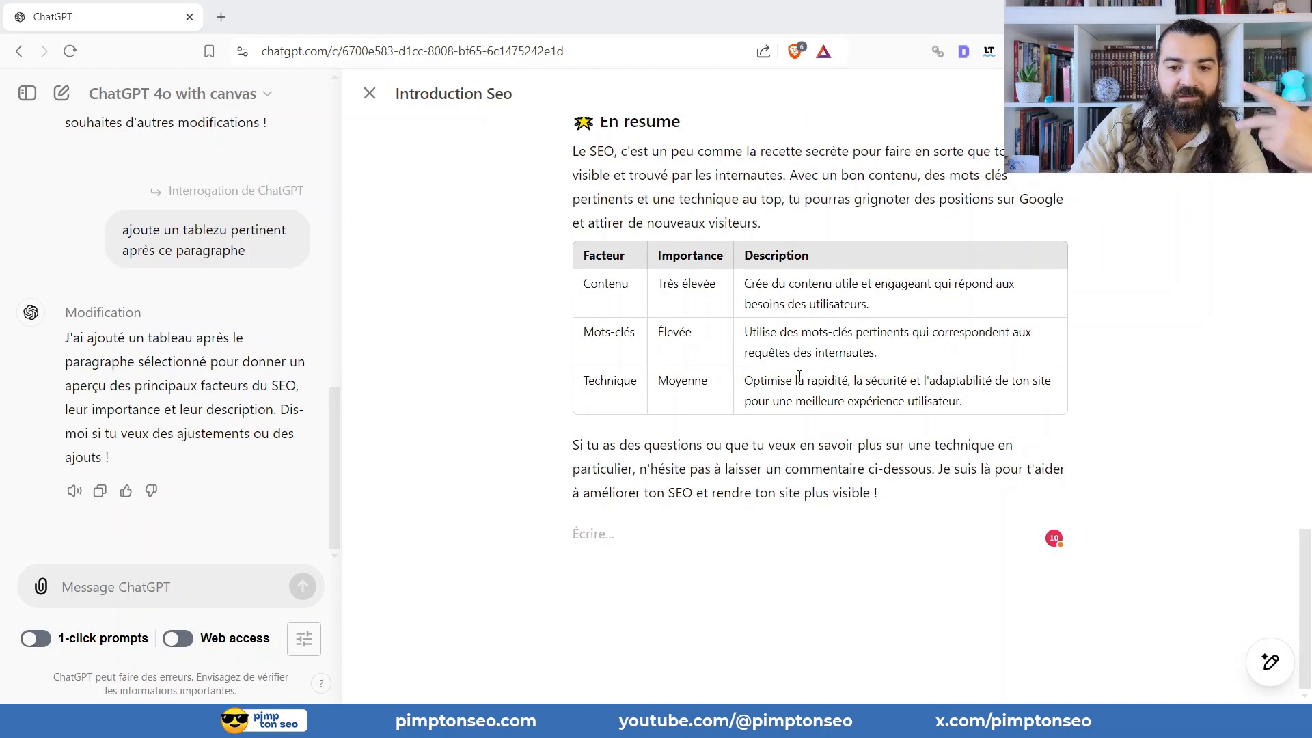
pyautogui.scroll(15, 815, 349)
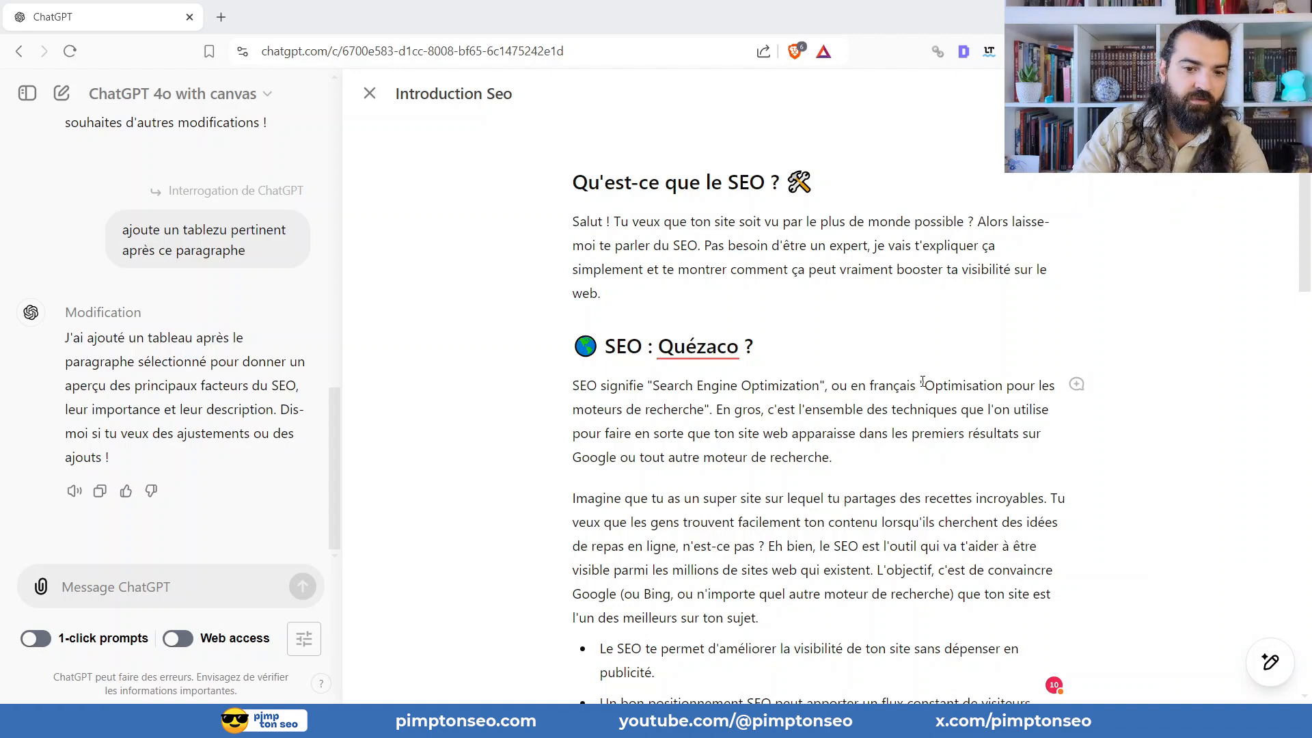
pyautogui.scroll(-3, 931, 392)
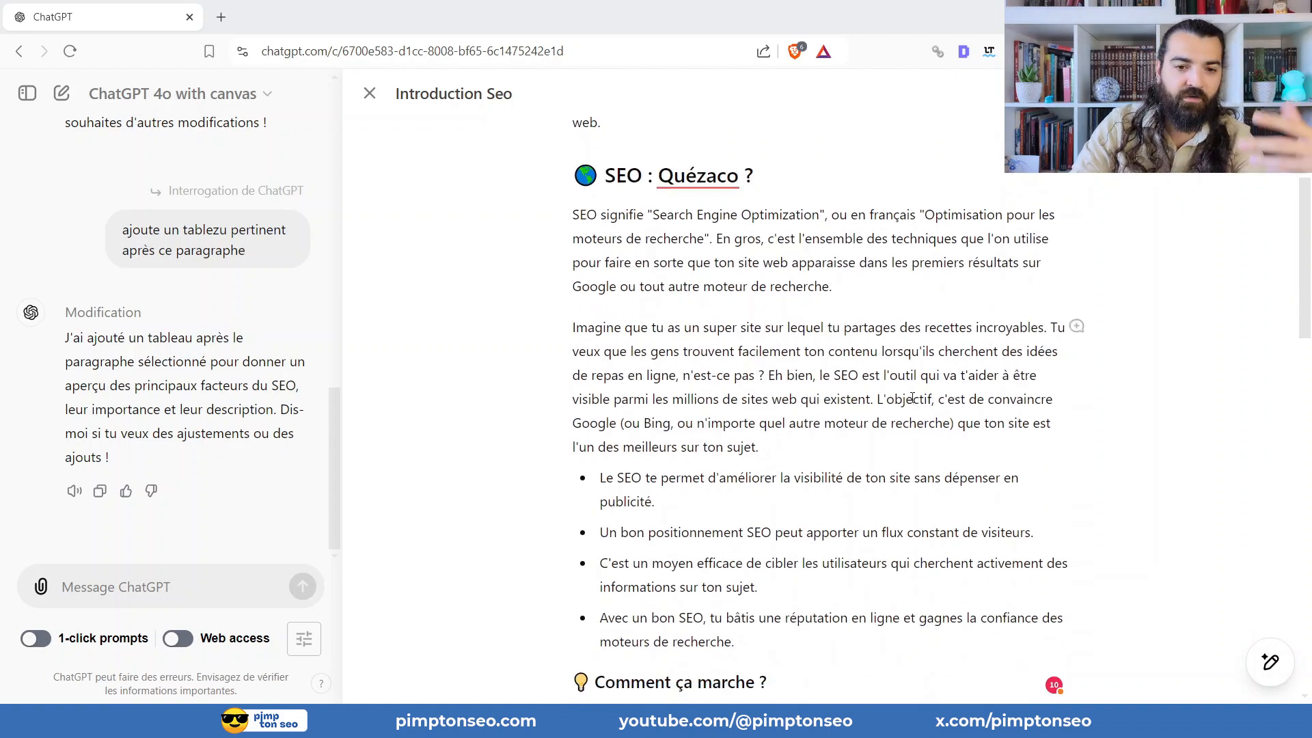
pyautogui.scroll(2, 847, 369)
pyautogui.scroll(-5, 787, 369)
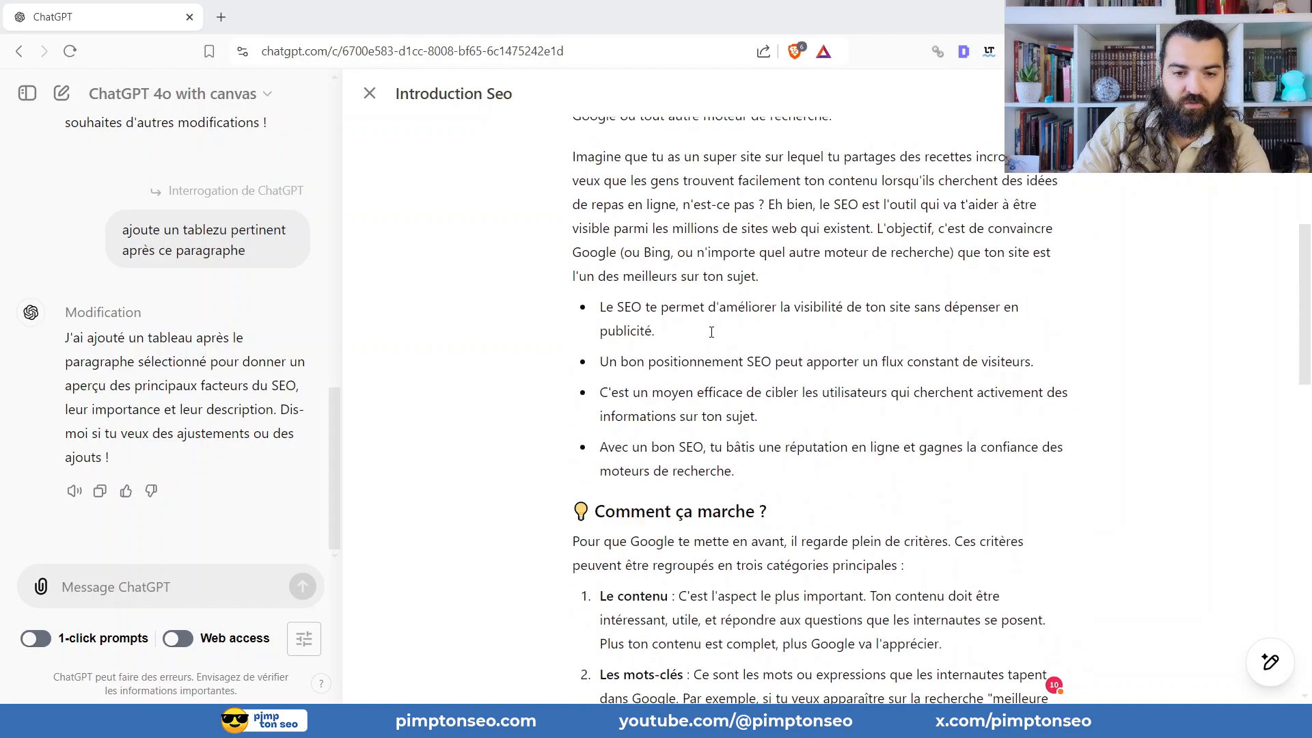
pyautogui.scroll(5, 639, 369)
# On the "SEO : Quézaco ?" heading, send the request "je veux que tu prennes tous les autres h3 et que tu les passes en H2".
pyautogui.scroll(-3, 642, 318)
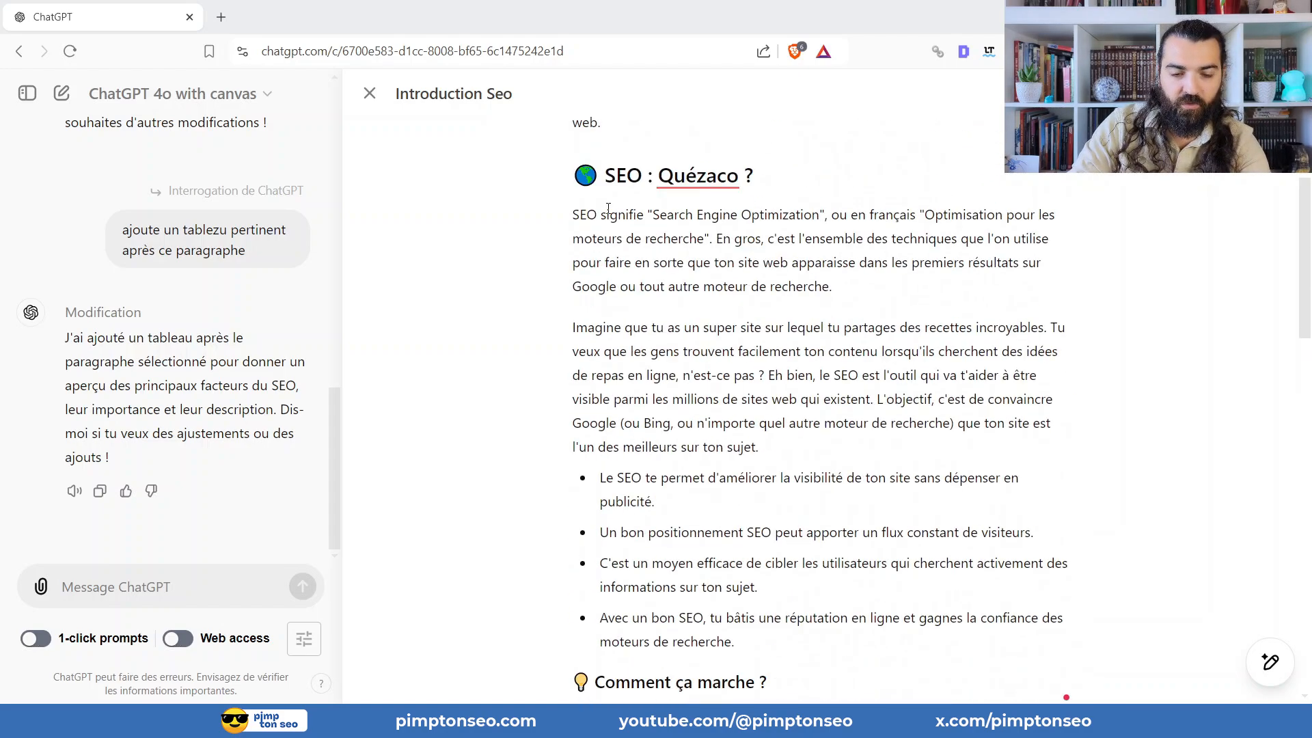
pyautogui.tripleClick(664, 175)
pyautogui.click(653, 216)
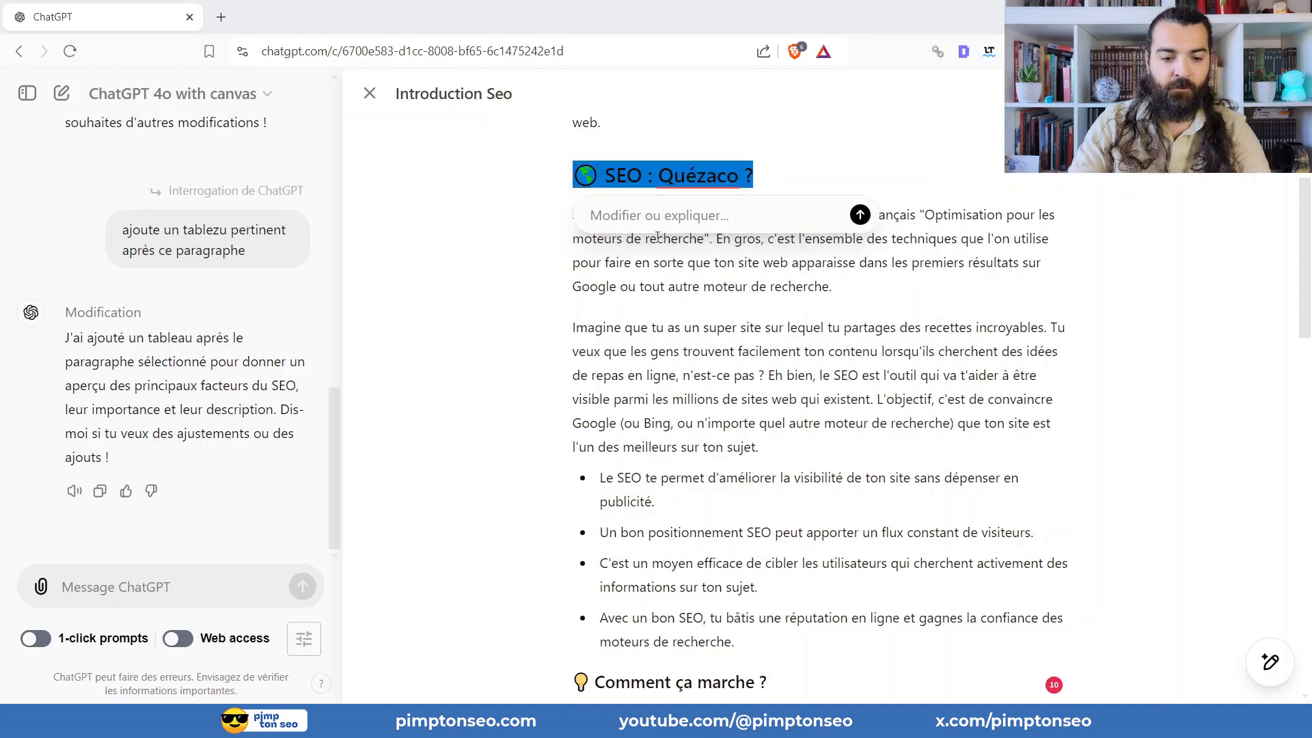
pyautogui.write('je veux que tu ')
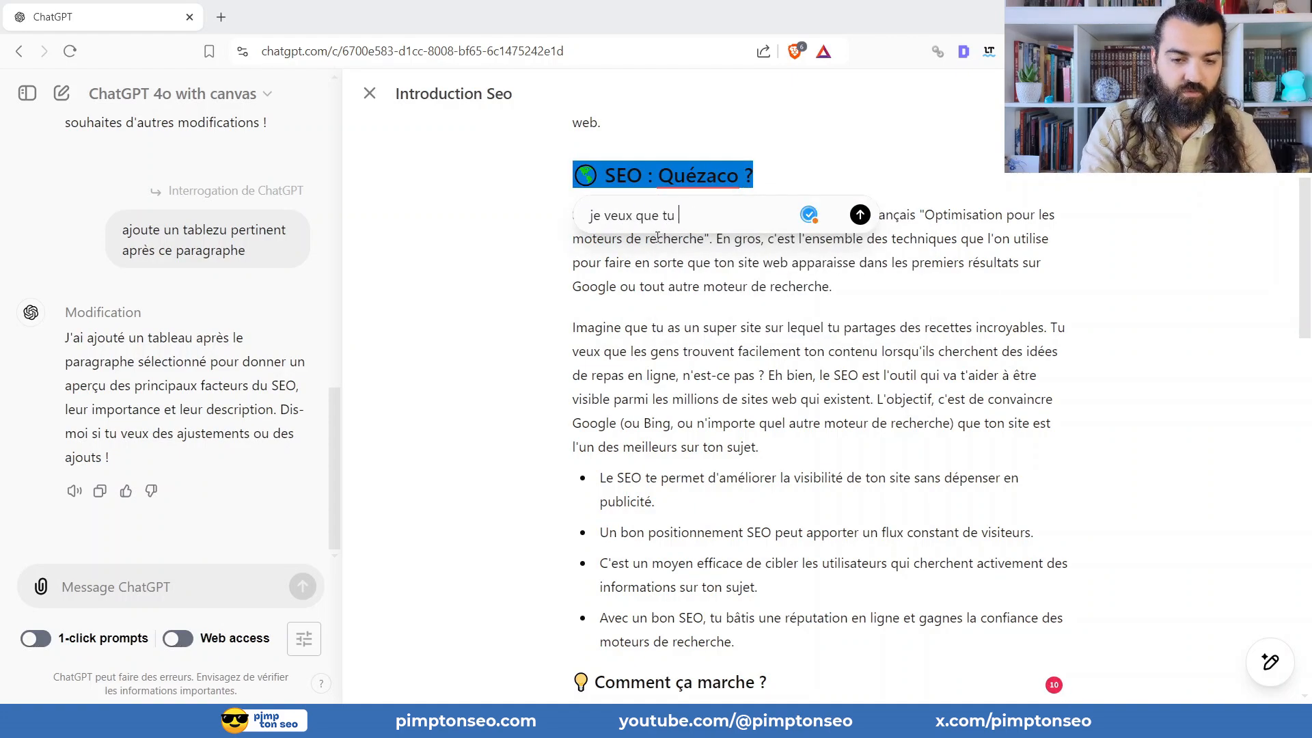
pyautogui.write('prennes tou')
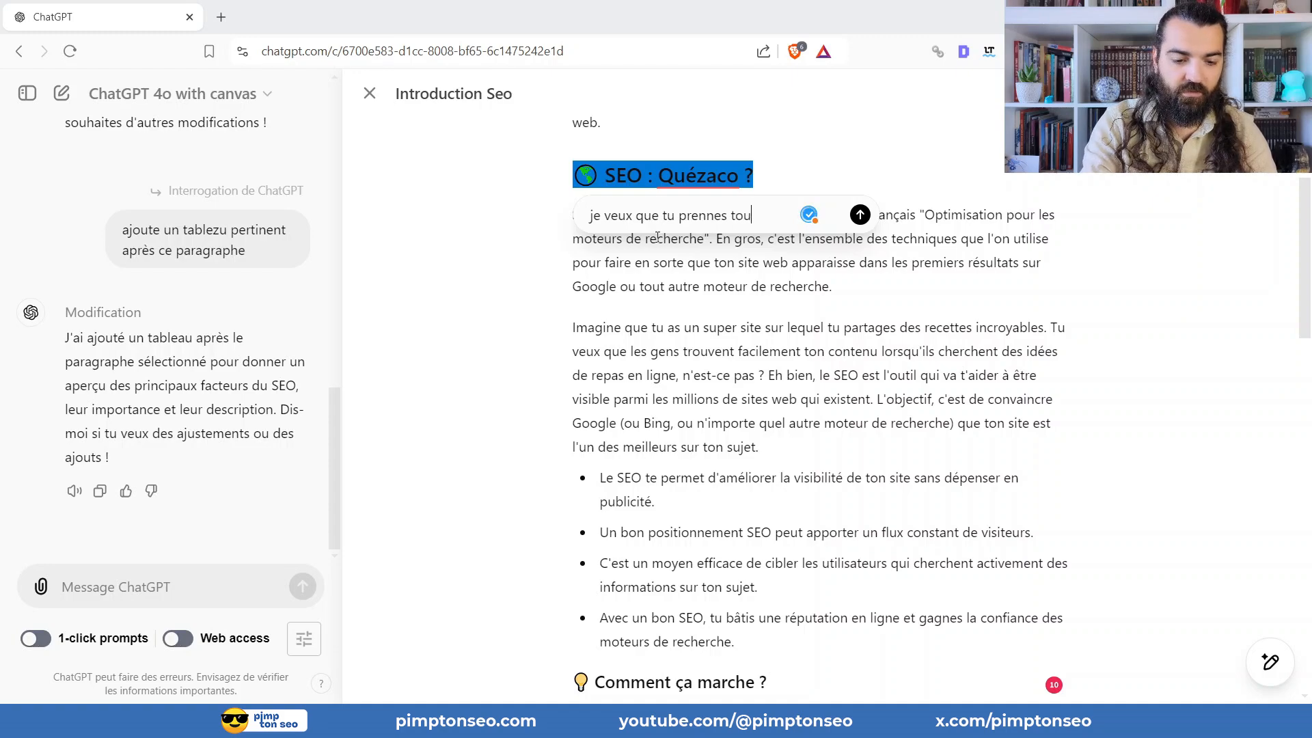
pyautogui.write('s les autres h')
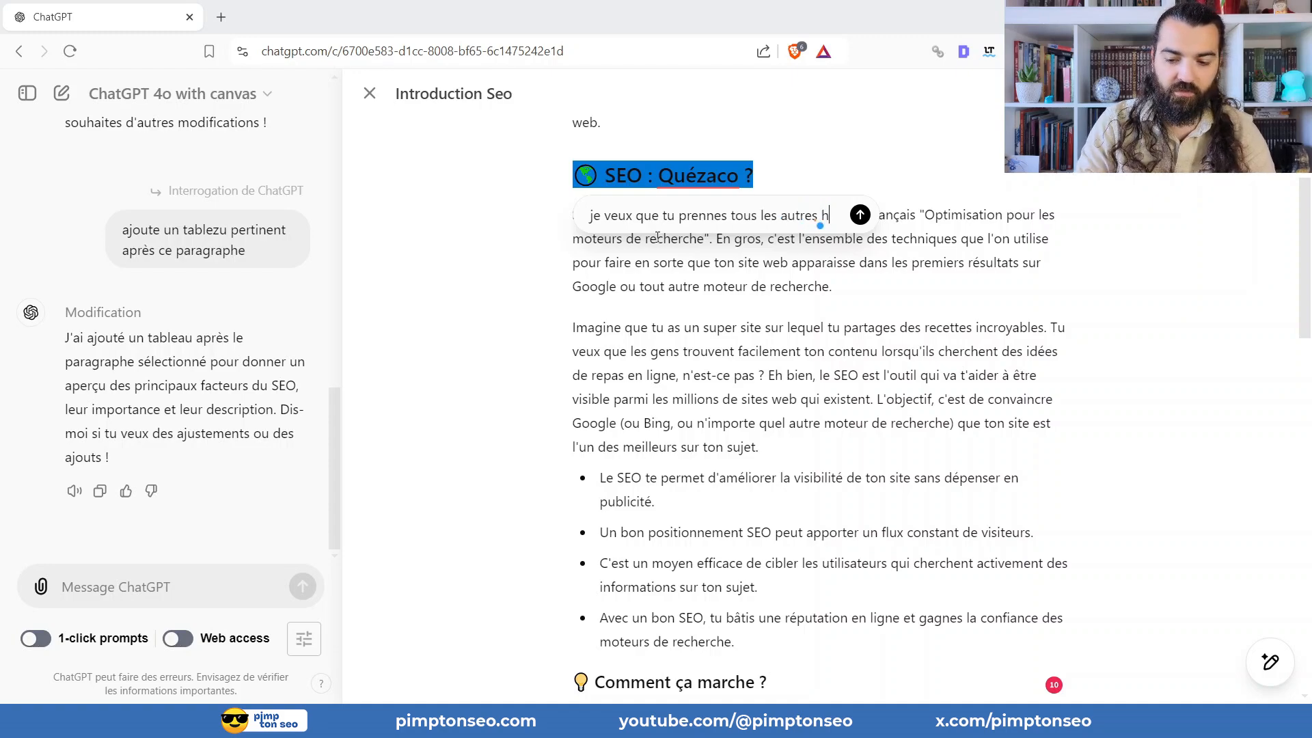
pyautogui.write('3 et que tu les')
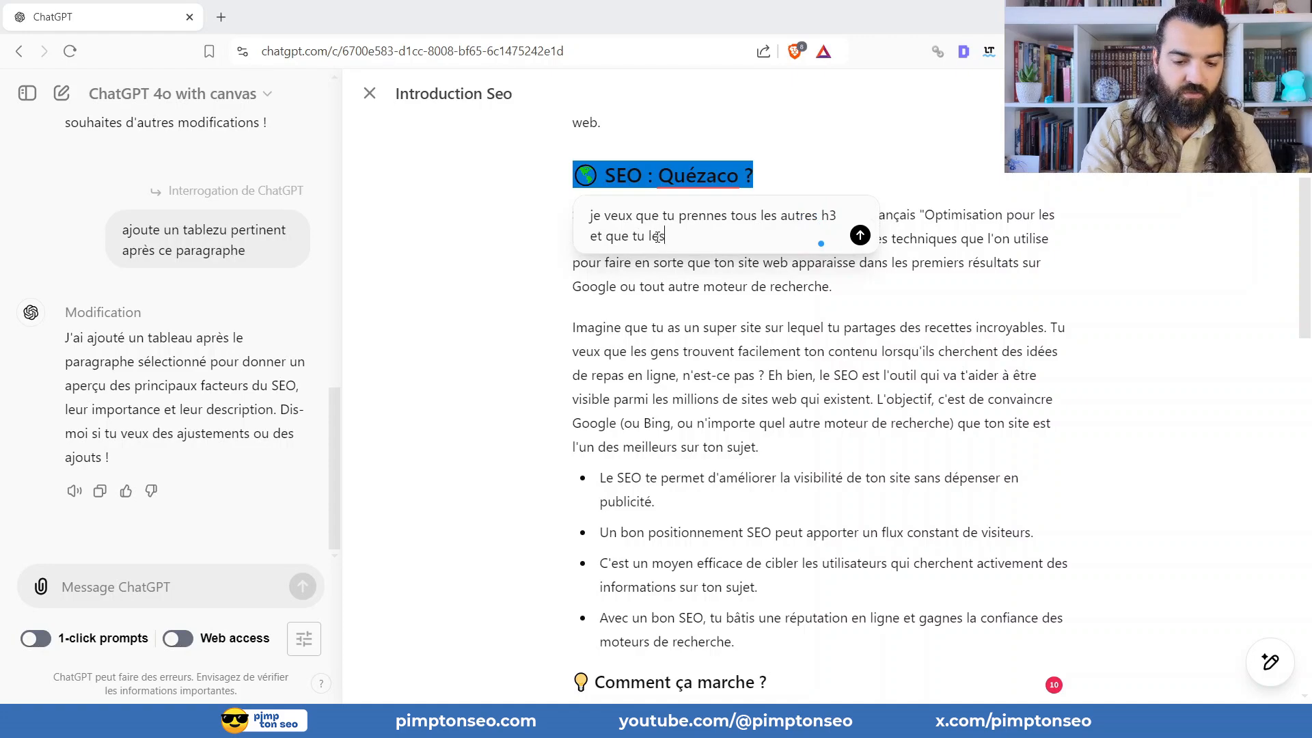
pyautogui.write(' passes en H2')
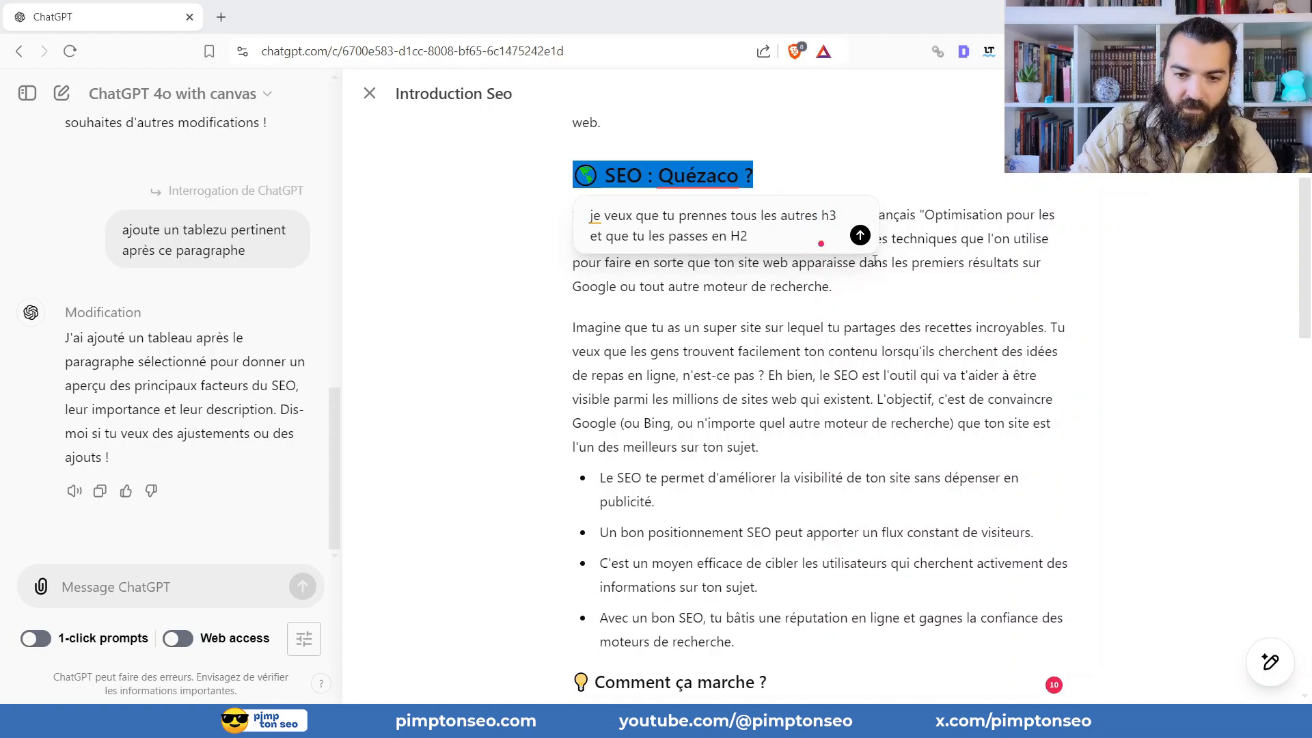
pyautogui.click(861, 236)
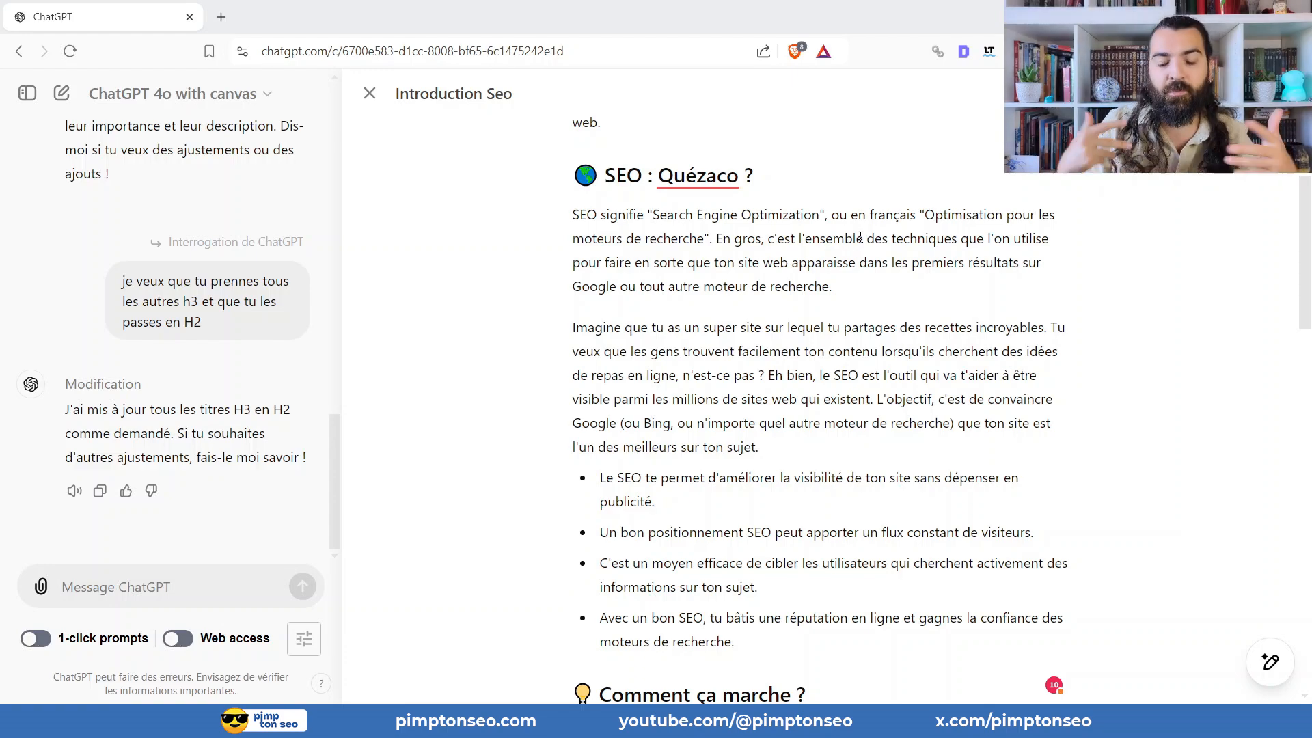
# For the "Pourquoi le SEO est-il important ?" heading and its paragraph, send the request "approfondi en ajoutant 2 h3".
pyautogui.scroll(-8, 752, 259)
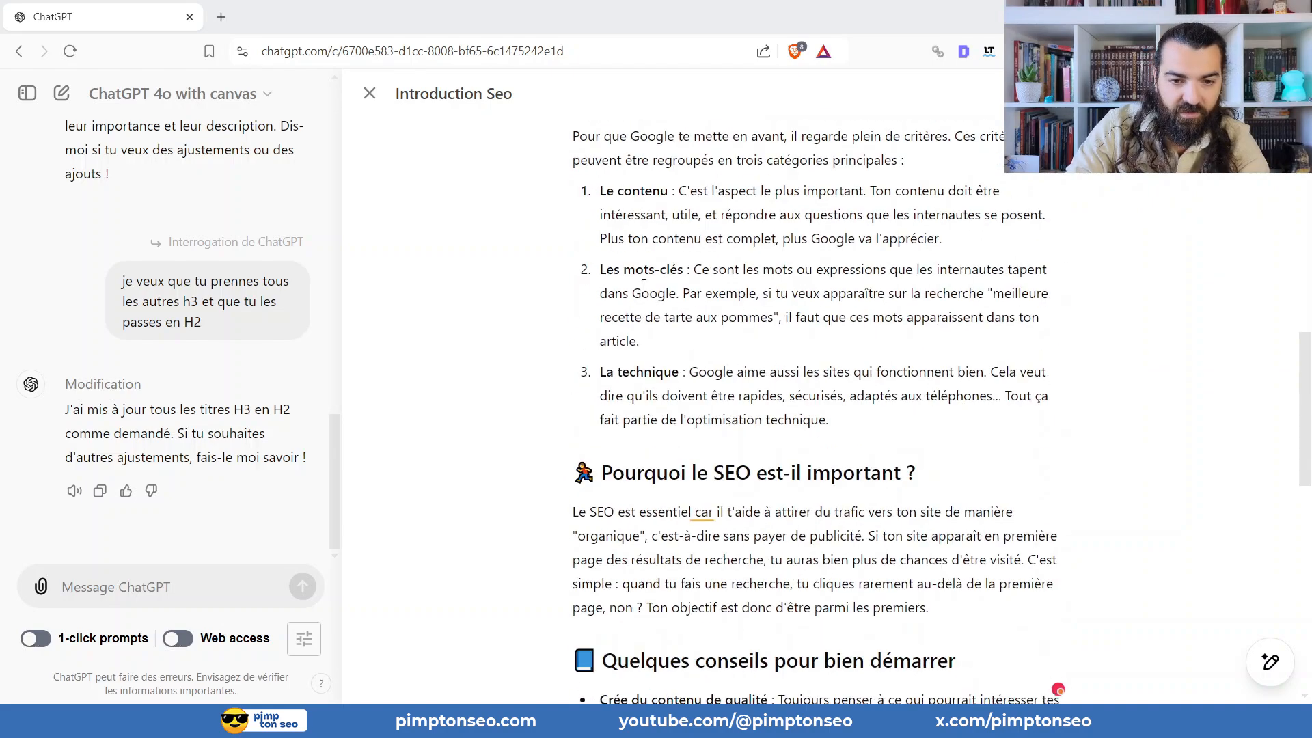
pyautogui.scroll(-11, 643, 285)
pyautogui.scroll(6, 577, 232)
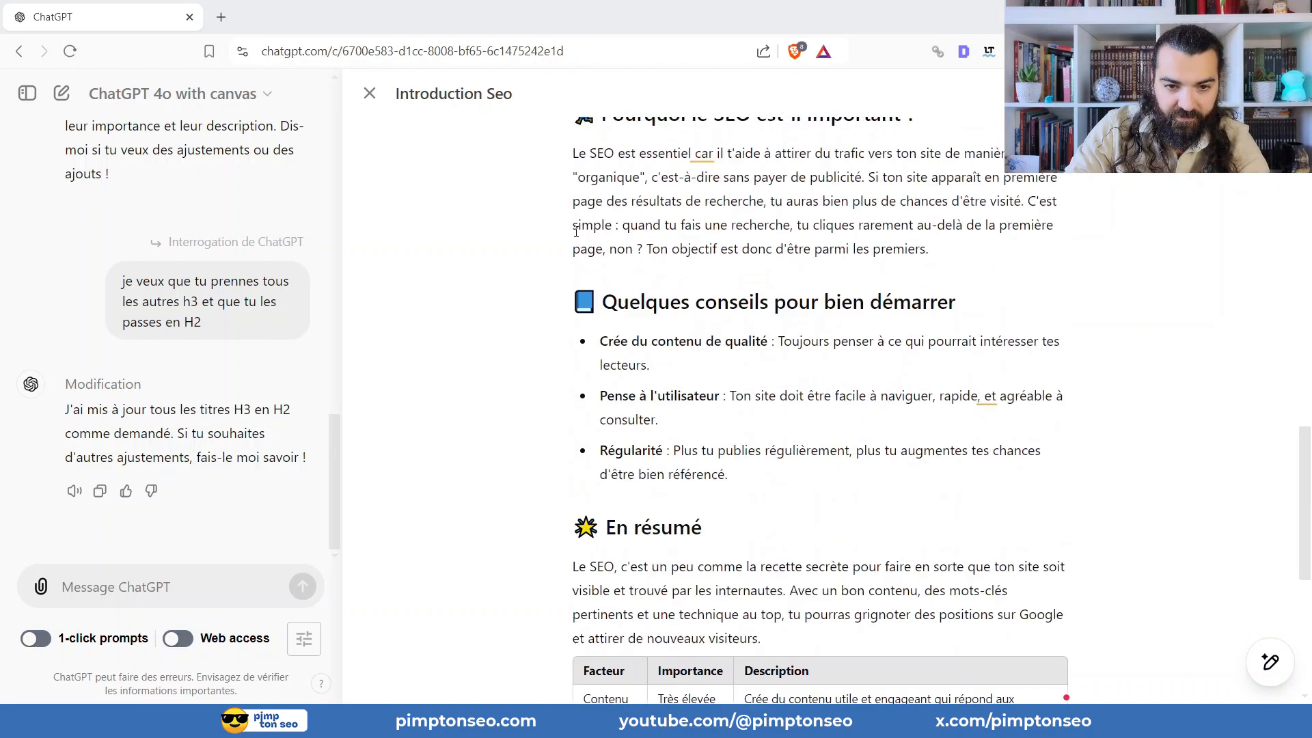
pyautogui.scroll(1, 652, 150)
pyautogui.tripleClick(749, 211)
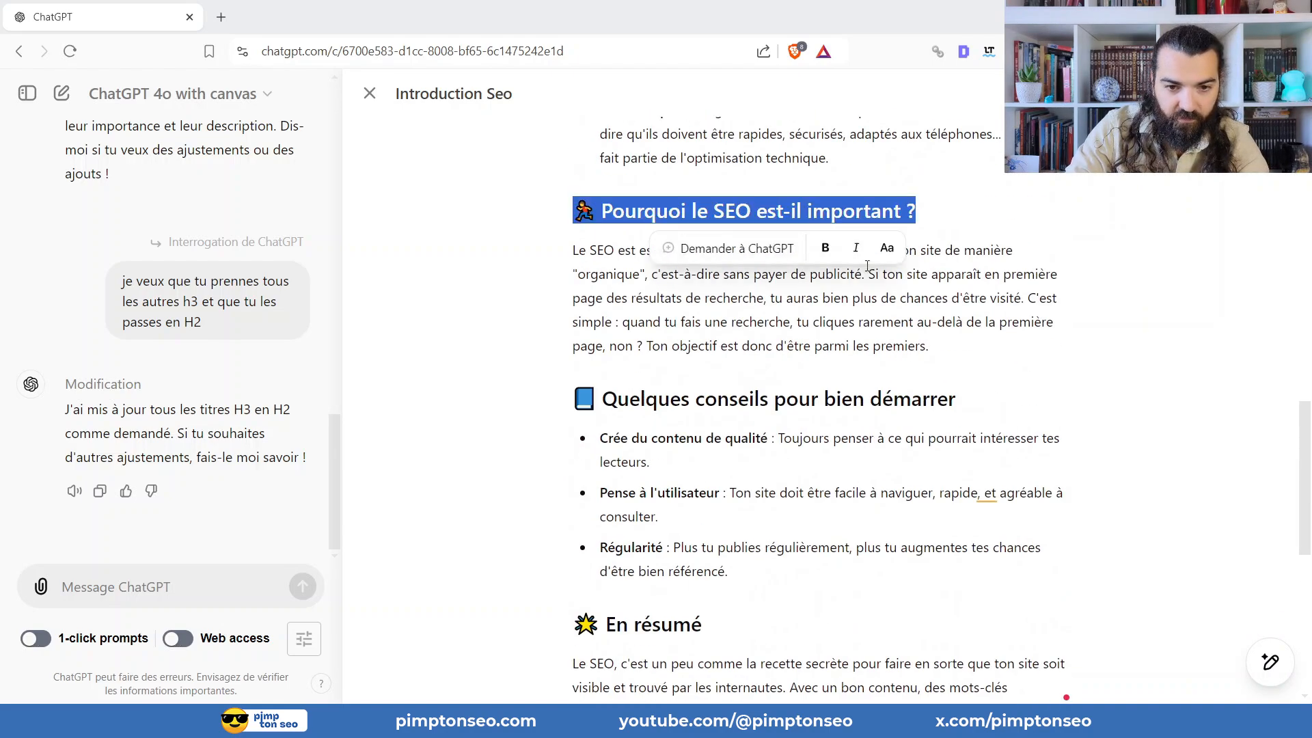
pyautogui.moveTo(930, 345); pyautogui.dragTo(522, 204)
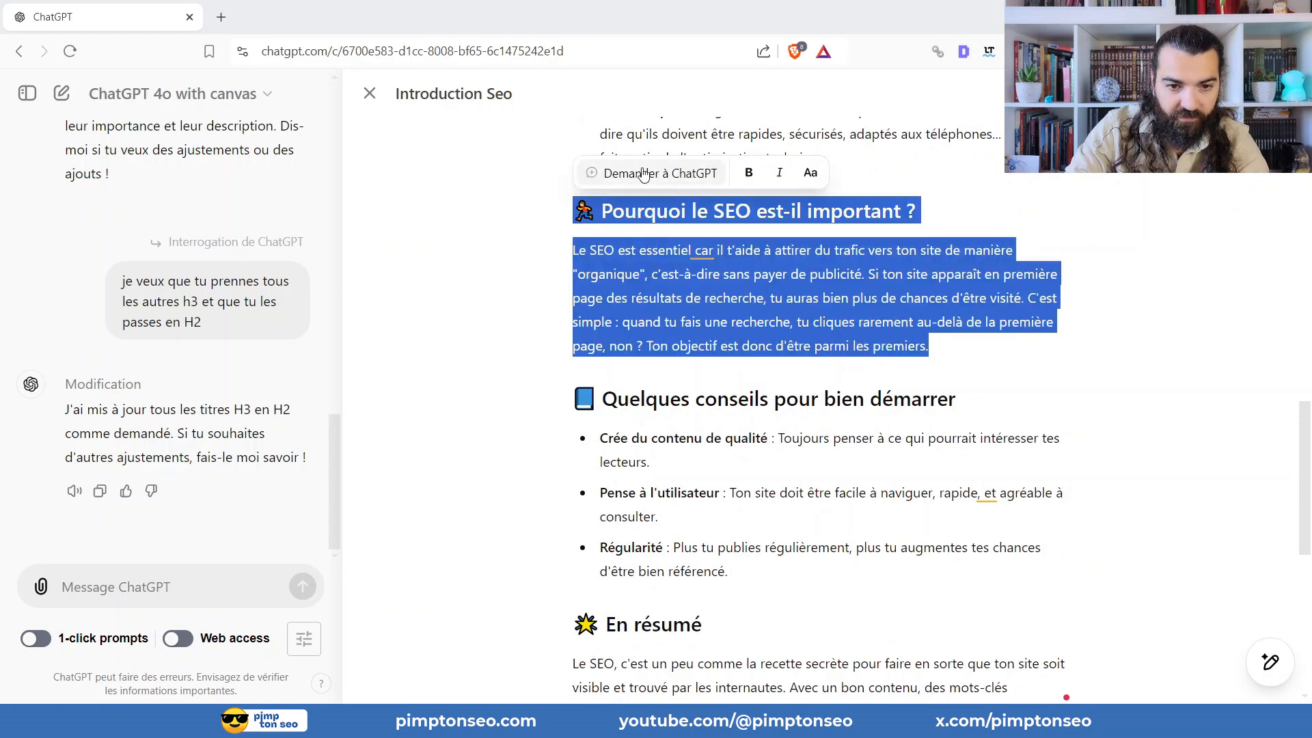
pyautogui.click(642, 171)
pyautogui.write('approfo')
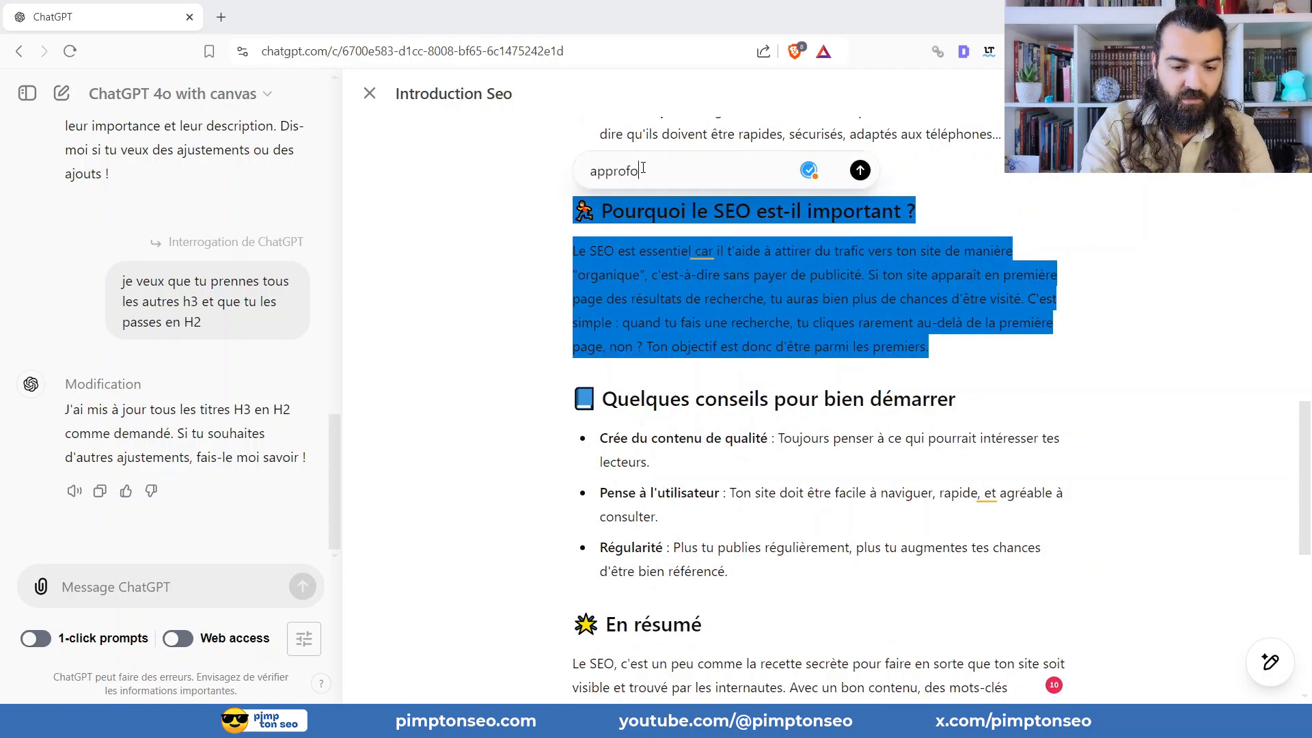
pyautogui.write('ndi en ajoutant ')
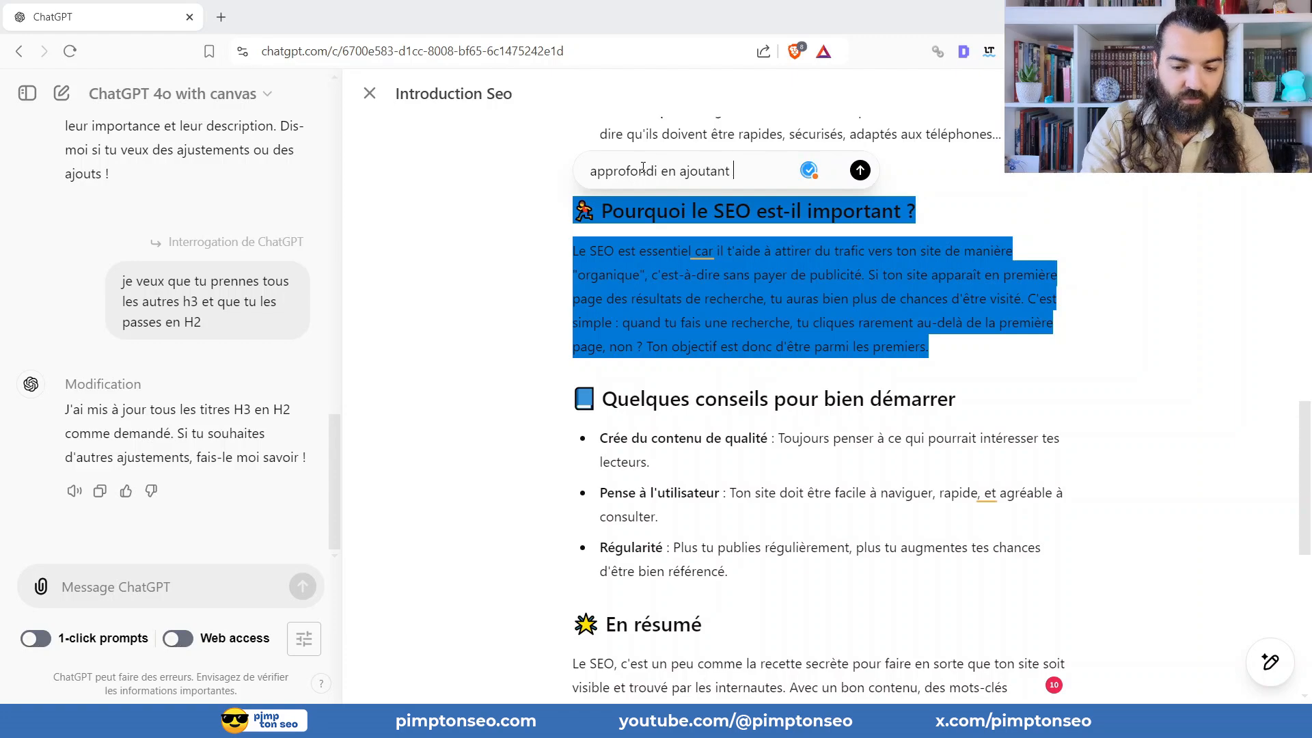
pyautogui.write('2 h3')
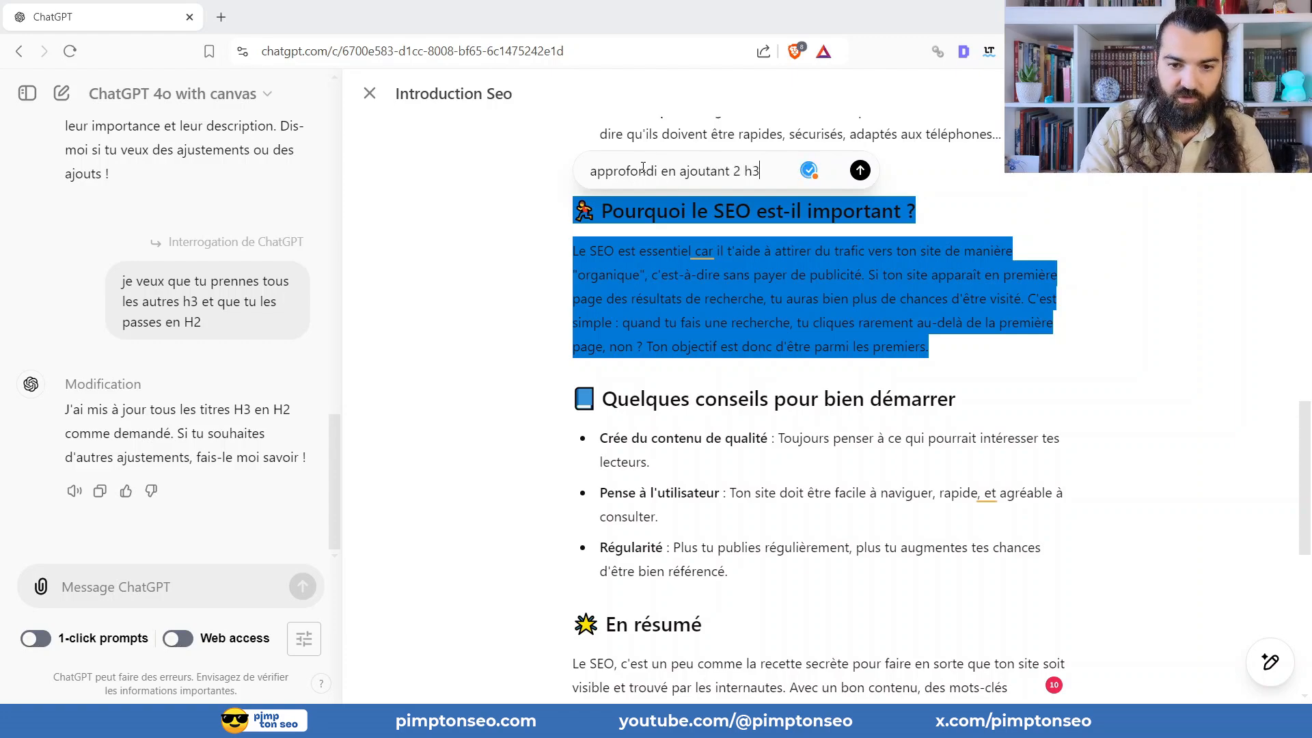
pyautogui.click(860, 170)
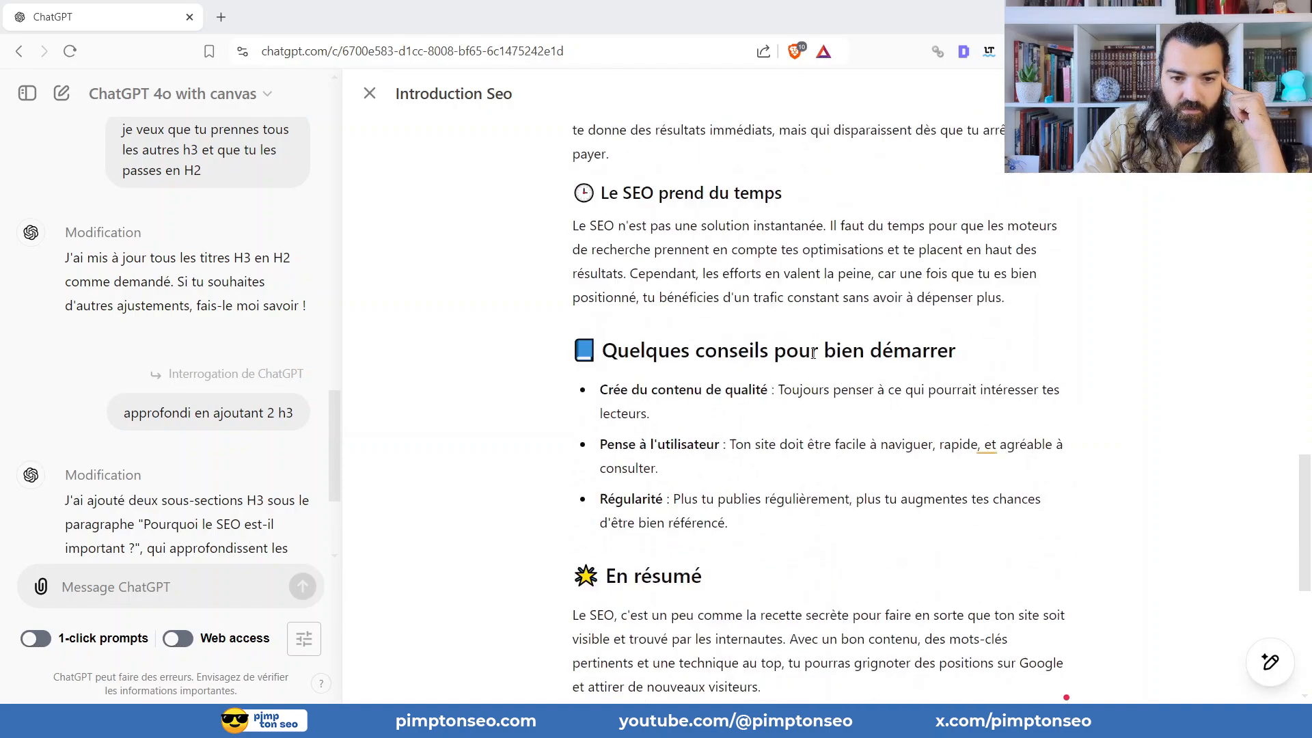
# Check the new H3 subsections under "Pourquoi le SEO est-il important ?".
pyautogui.scroll(15, 813, 343)
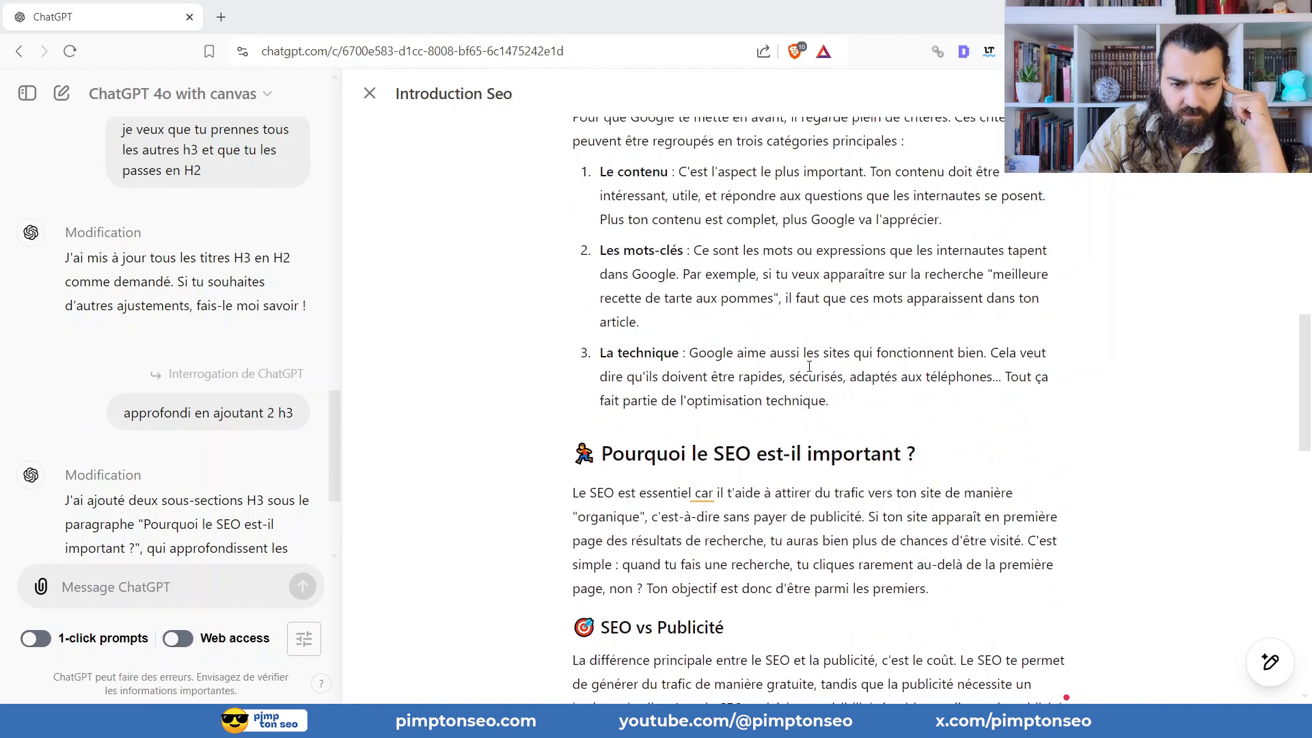
pyautogui.scroll(-4, 687, 215)
pyautogui.scroll(4, 636, 345)
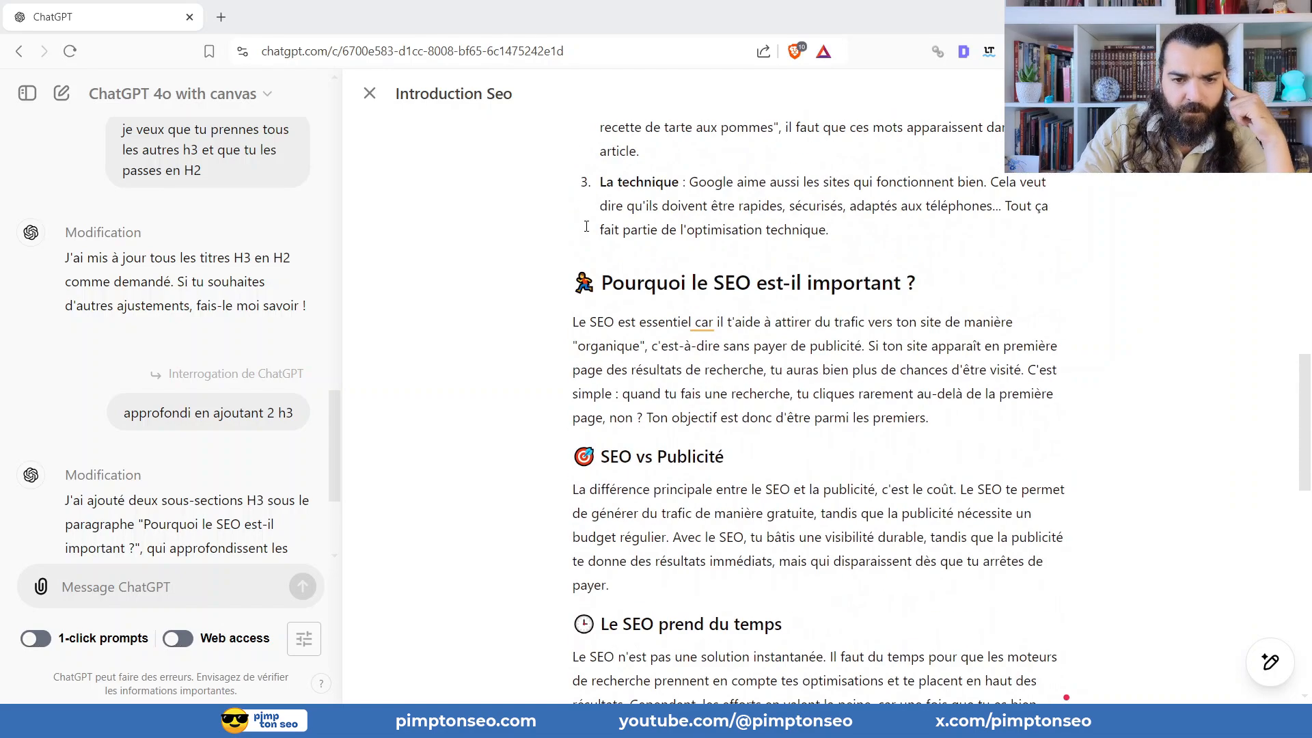
# Examine the article from the "Qu'est-ce que le SEO ?" introduction down to the "Quelques conseils pour bien démarrer" section.
pyautogui.scroll(-3, 655, 351)
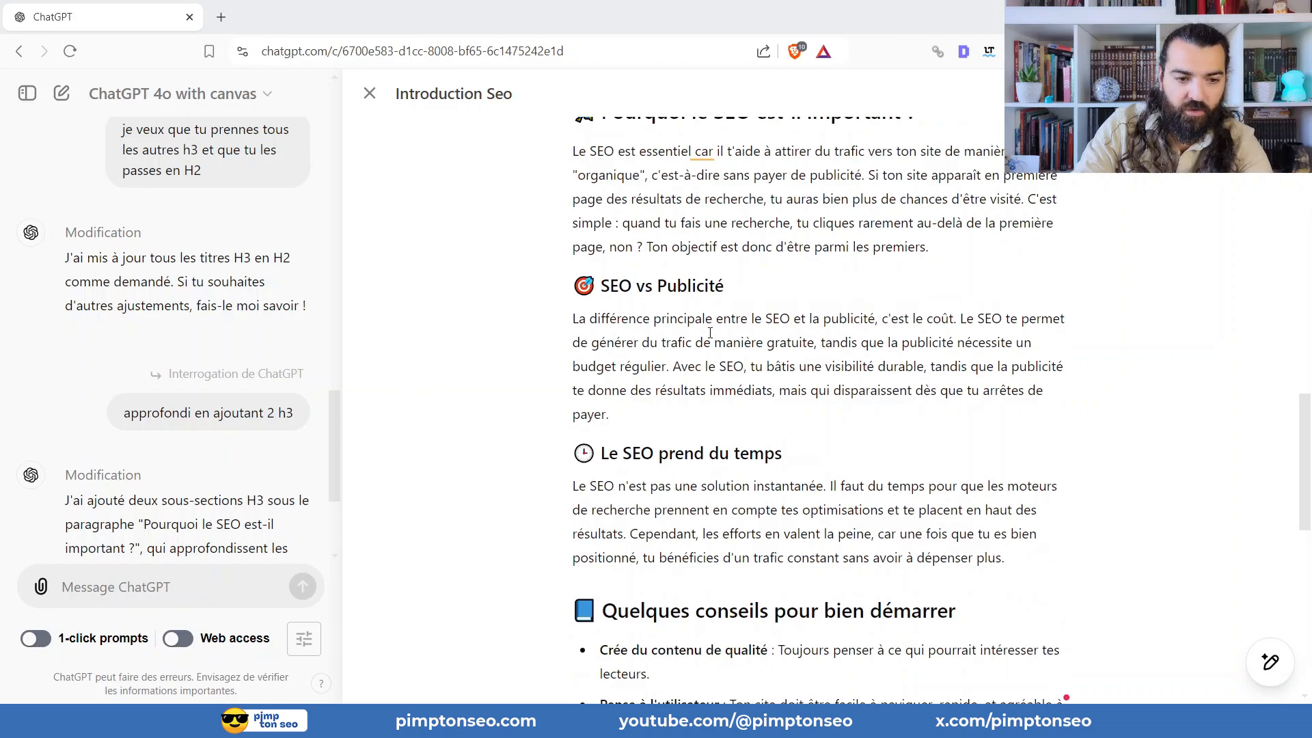
pyautogui.scroll(15, 710, 333)
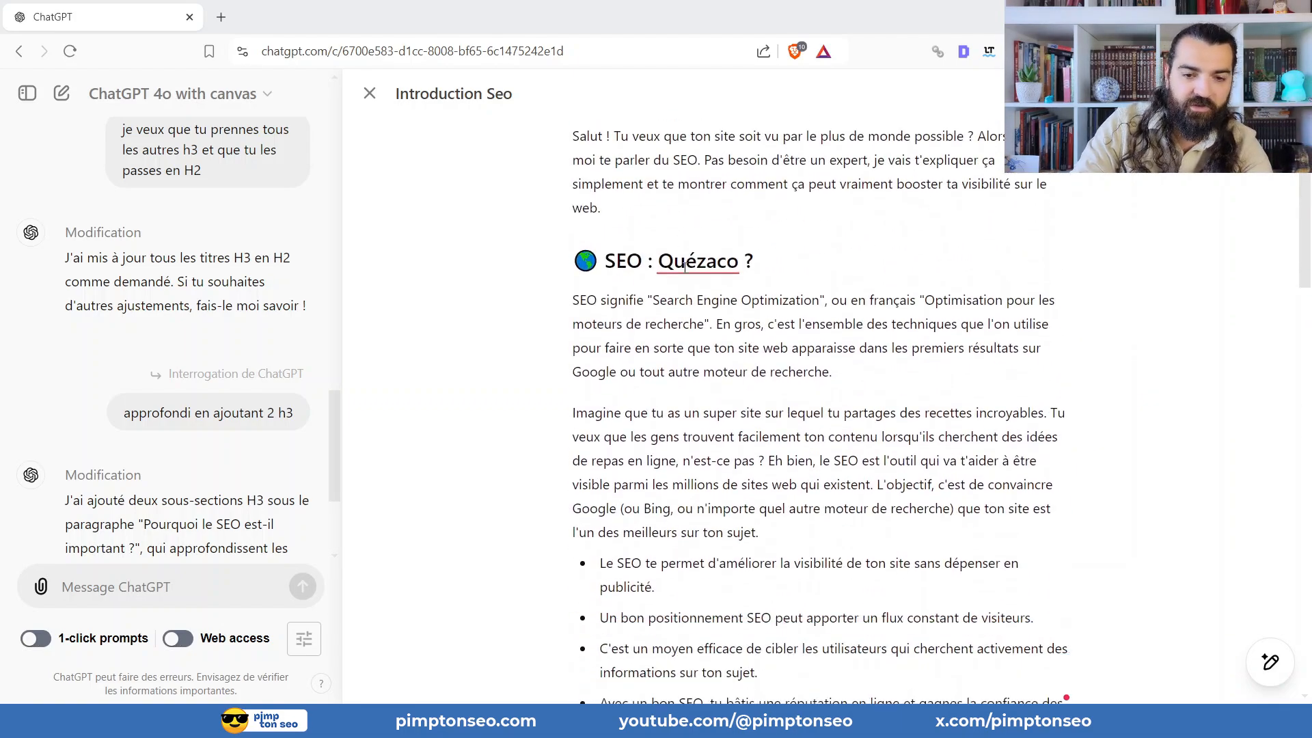
pyautogui.scroll(-20, 684, 266)
pyautogui.scroll(20, 733, 352)
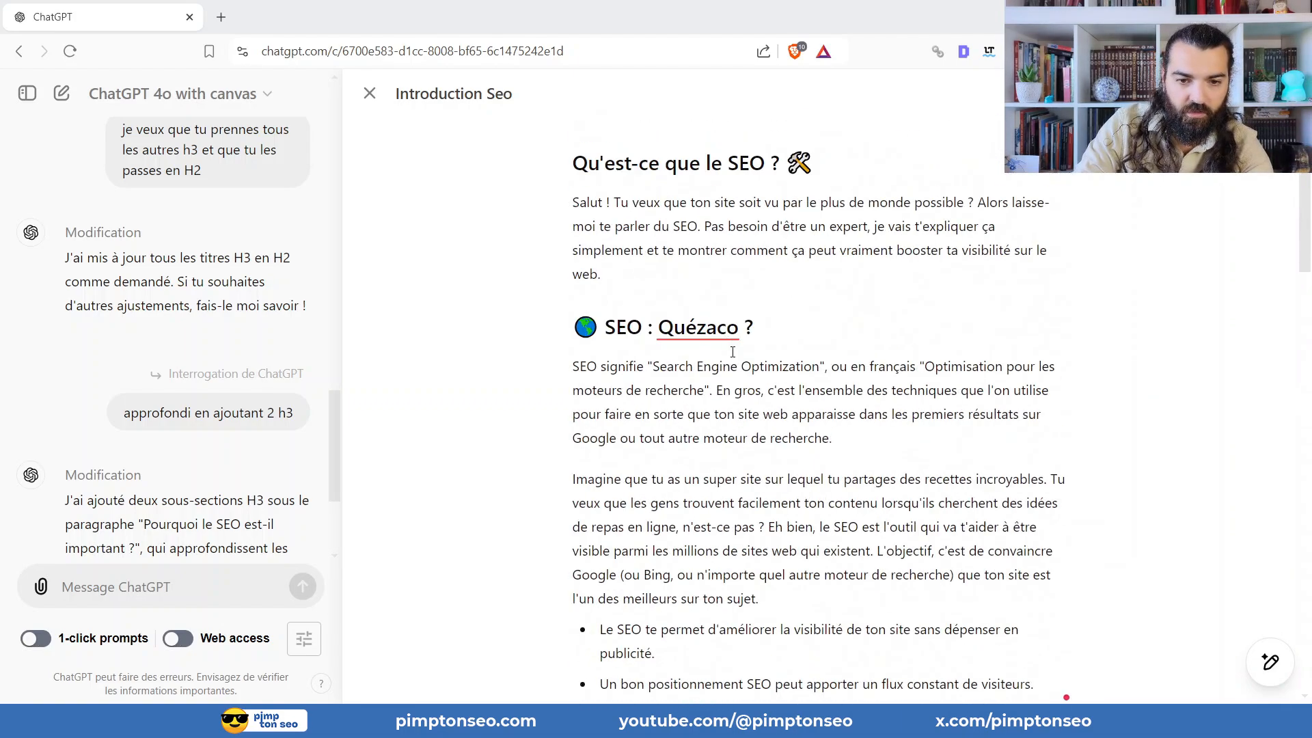
pyautogui.scroll(-20, 733, 352)
pyautogui.scroll(8, 746, 279)
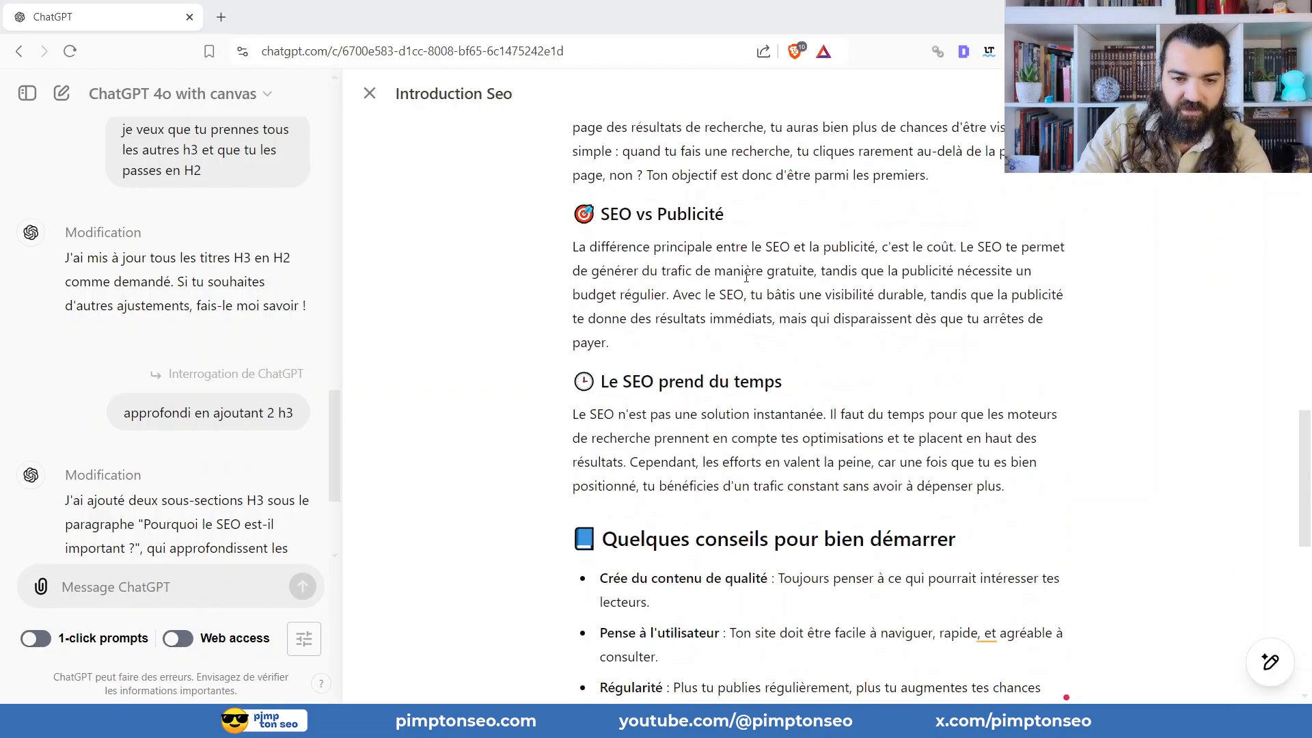
pyautogui.scroll(10, 746, 278)
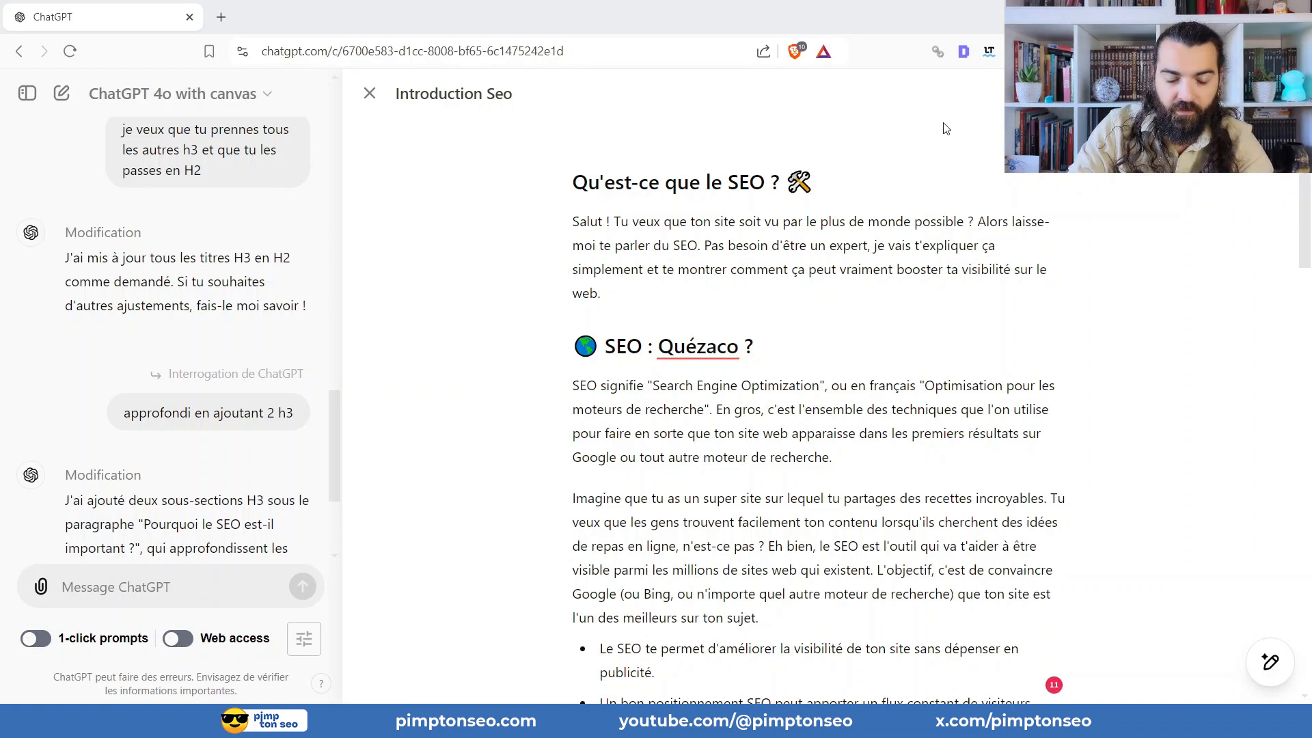
pyautogui.scroll(-6, 997, 214)
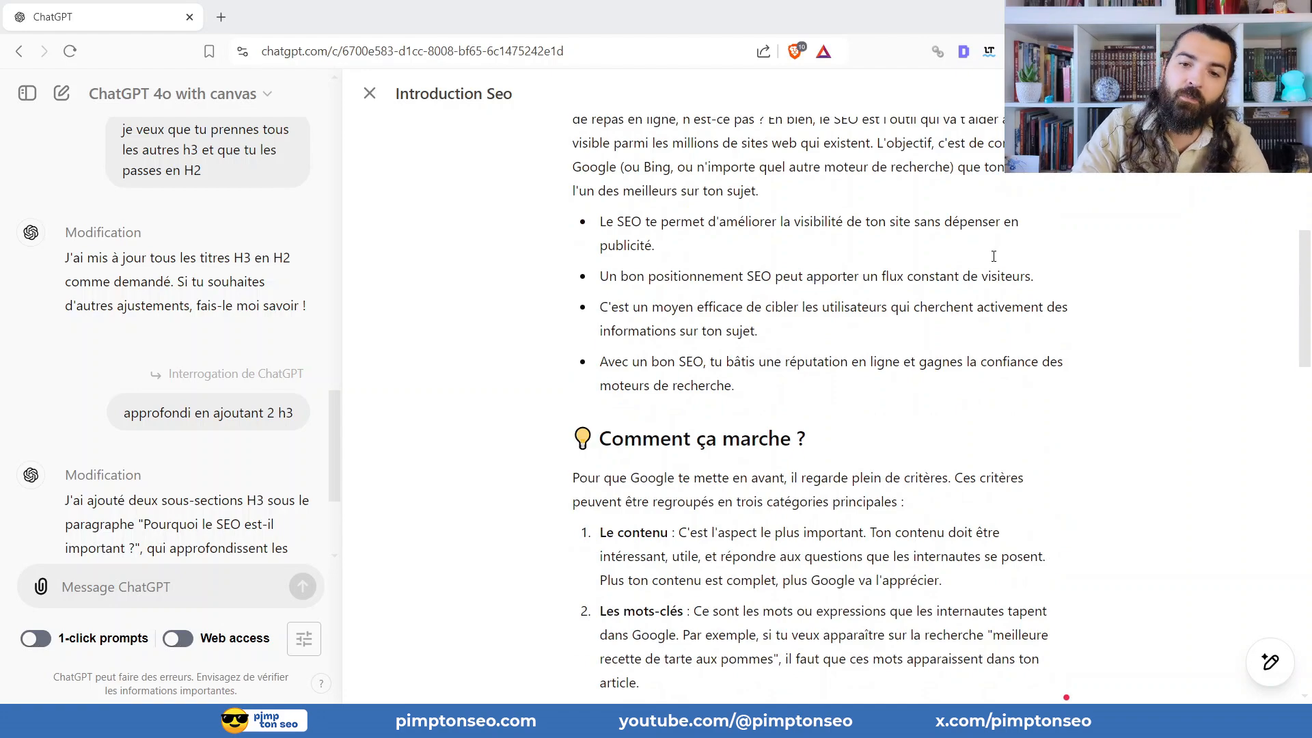
pyautogui.scroll(6, 994, 257)
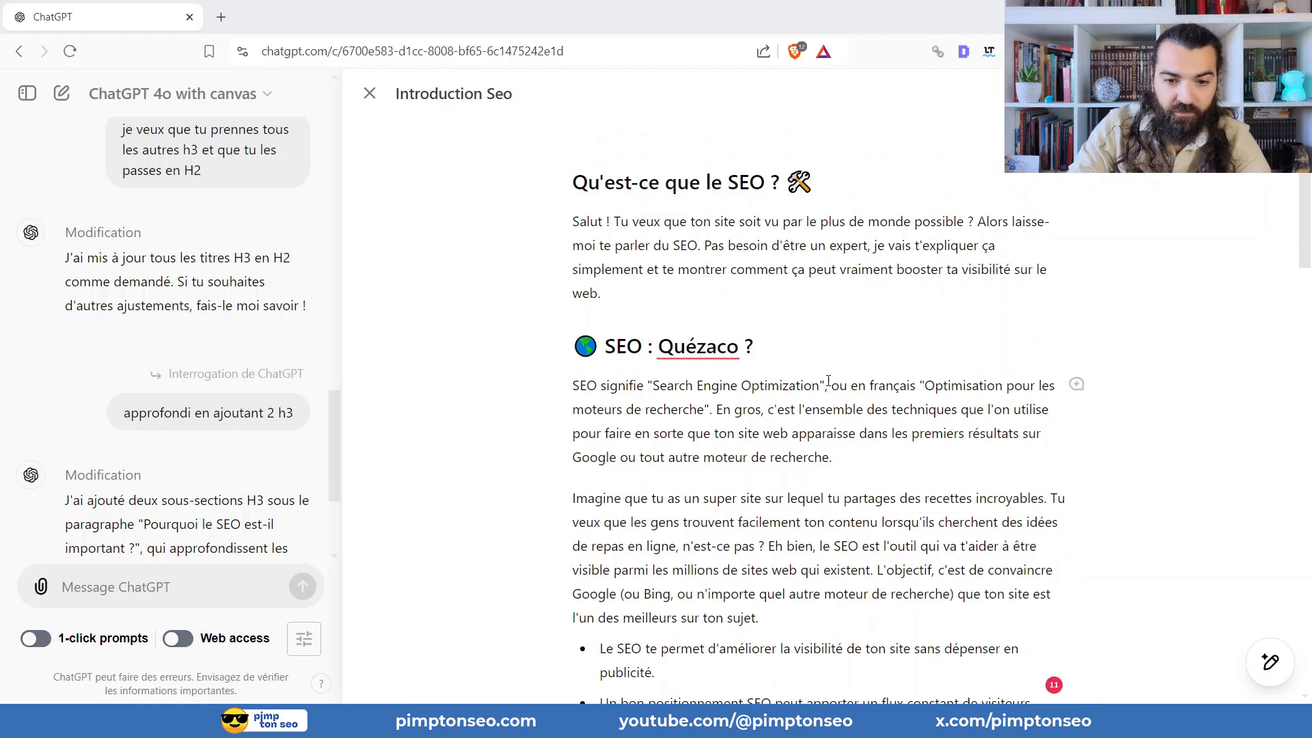
# Bold 'SEO signifie "Search Engine Optimization"' and "le SEO est l'outil qui va t'aider à être visible parmi les millions de sites web".
pyautogui.moveTo(827, 392); pyautogui.dragTo(572, 391)
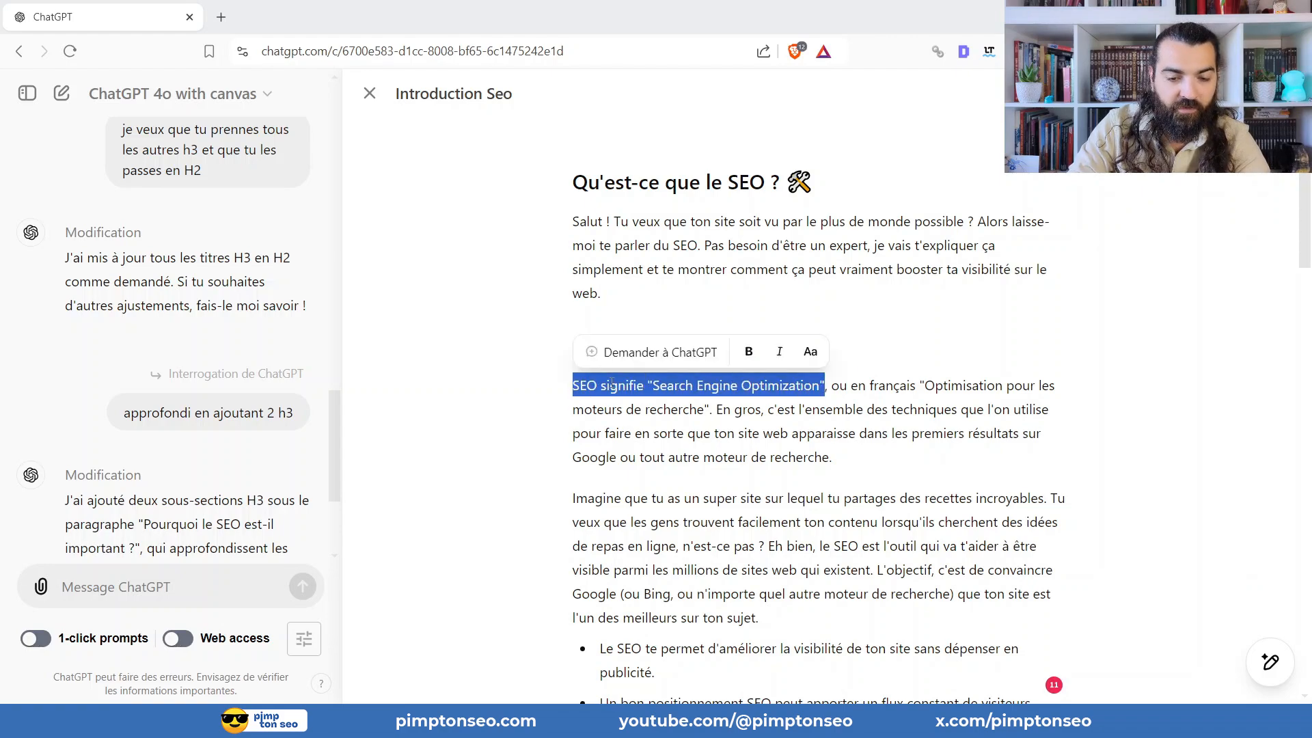
pyautogui.click(749, 351)
pyautogui.scroll(-3, 693, 470)
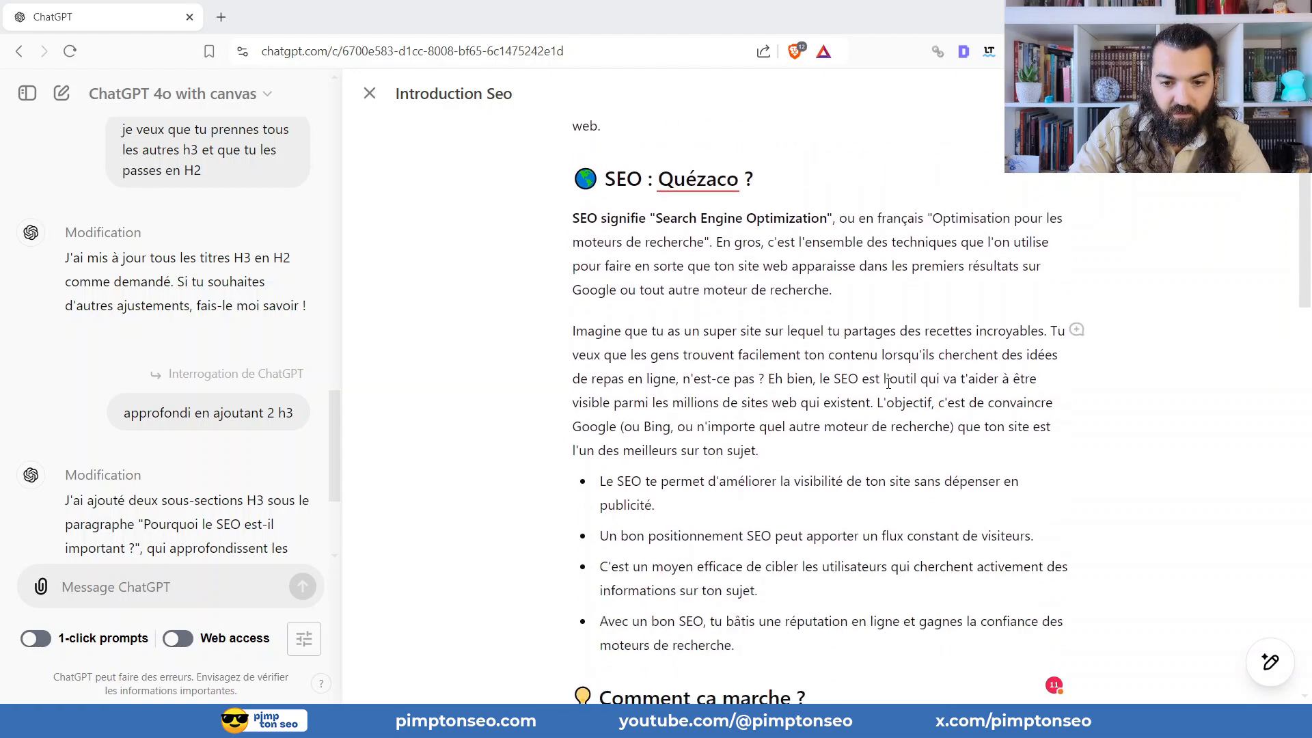
pyautogui.moveTo(818, 380); pyautogui.dragTo(798, 404)
pyautogui.hotkey('ctrl', 'b')
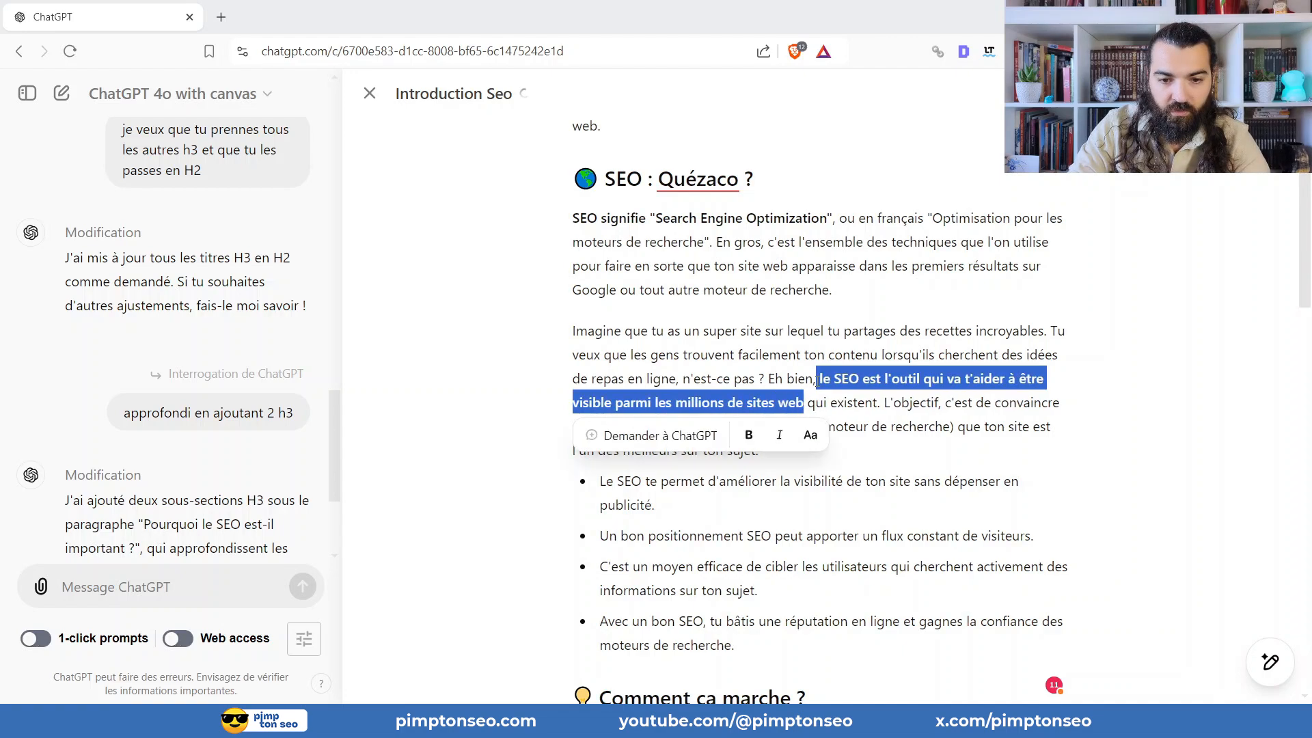
pyautogui.click(852, 334)
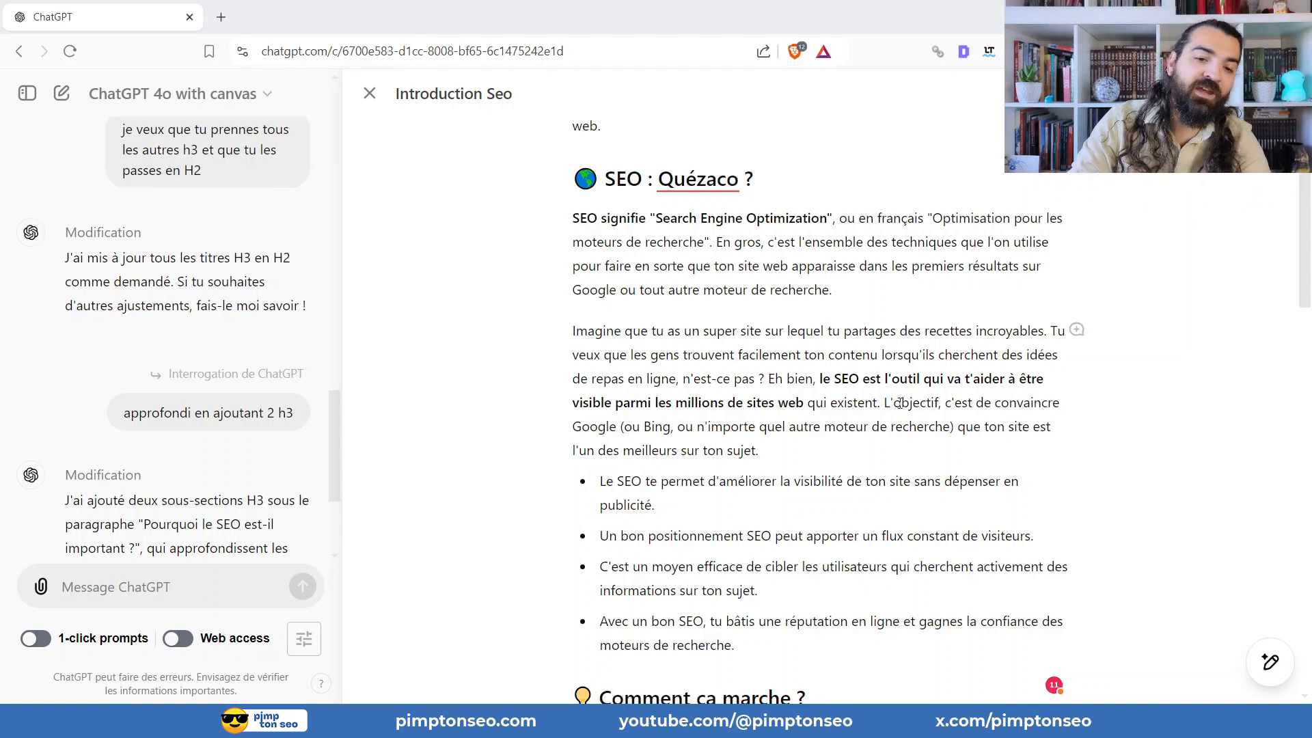
# Send the chat request "annule ma dernière action".
pyautogui.scroll(4, 700, 488)
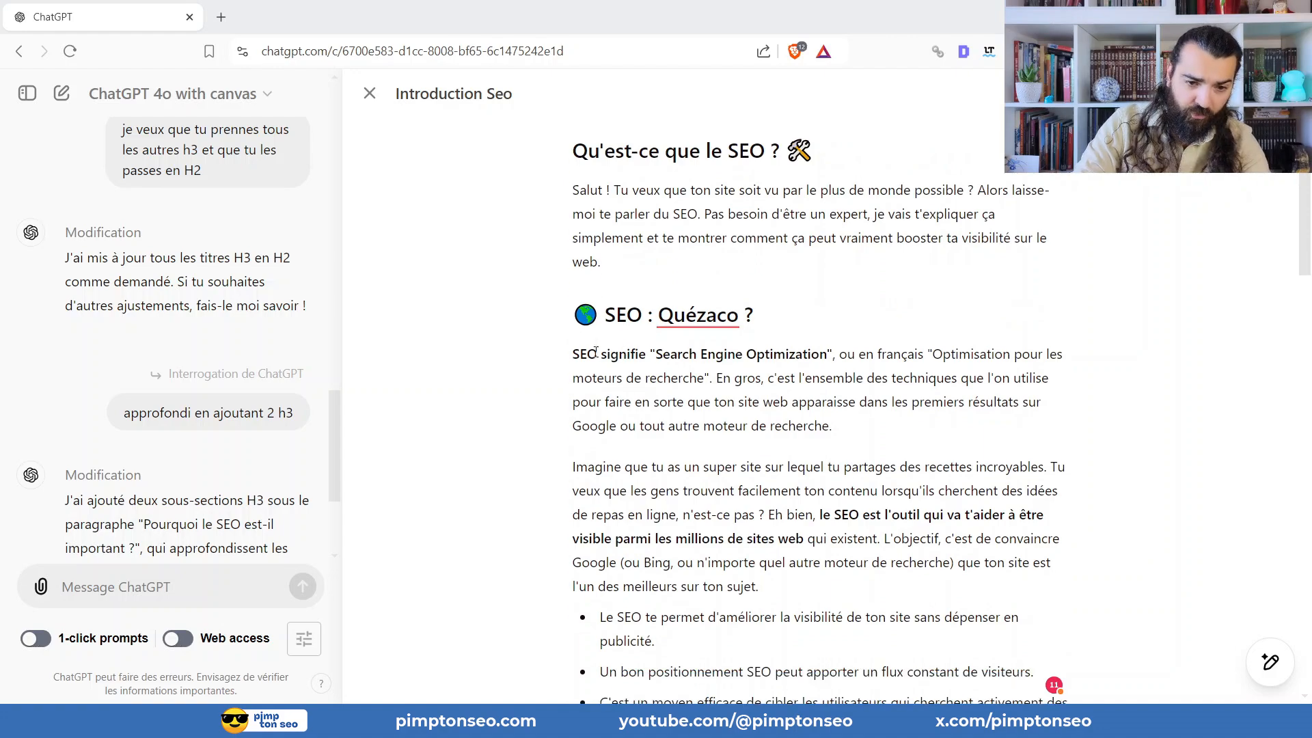
pyautogui.scroll(-2, 611, 331)
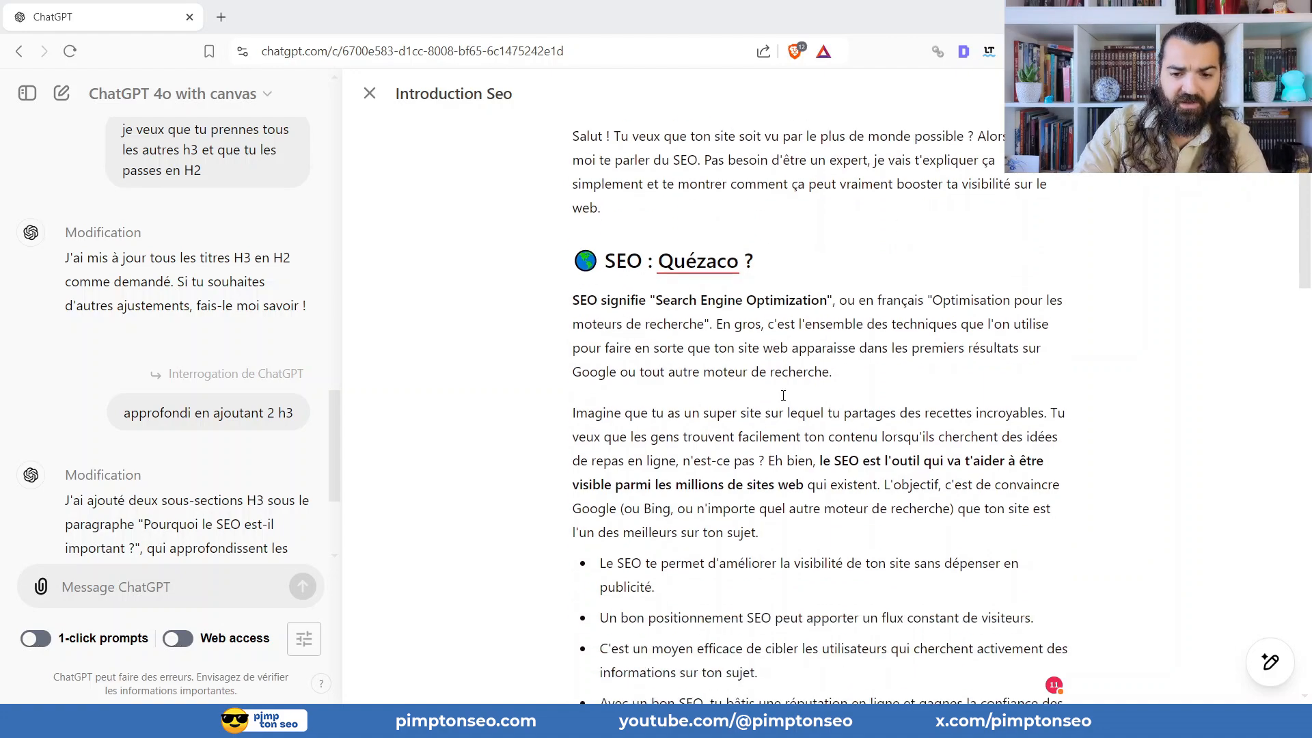
pyautogui.scroll(-7, 786, 380)
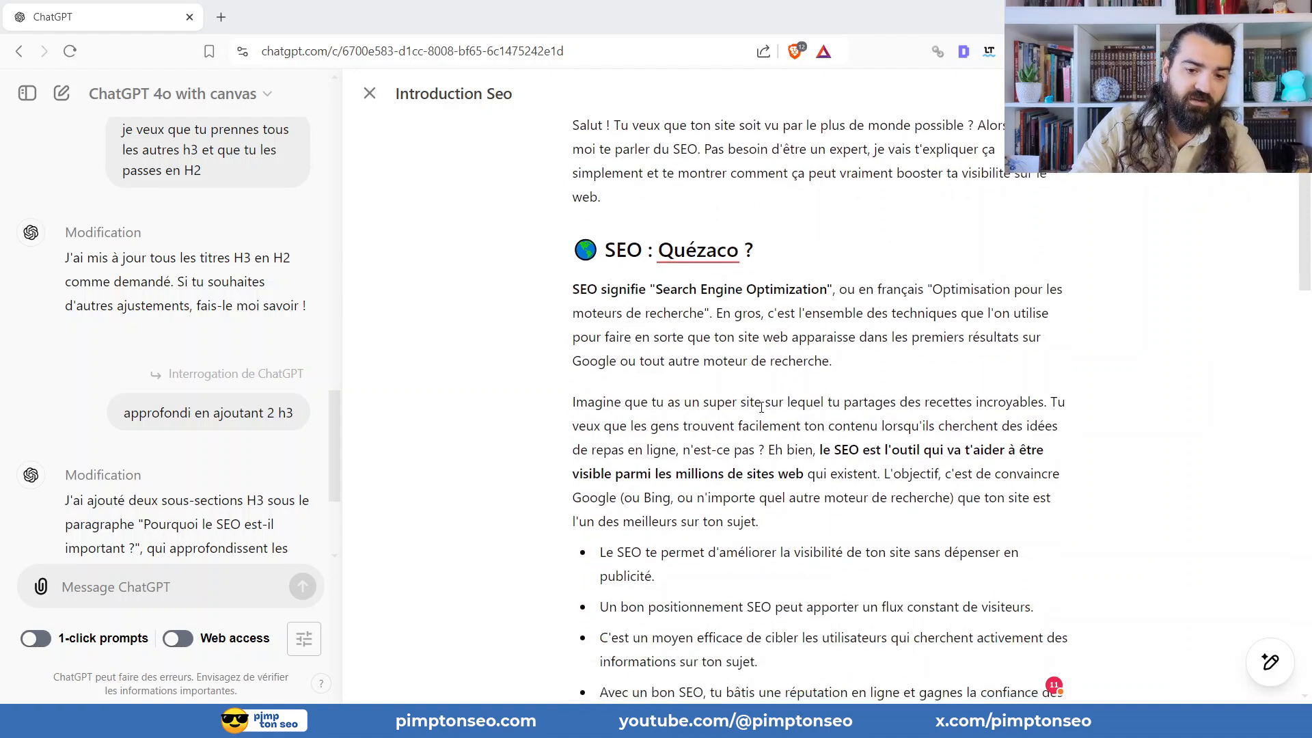
pyautogui.scroll(6, 714, 407)
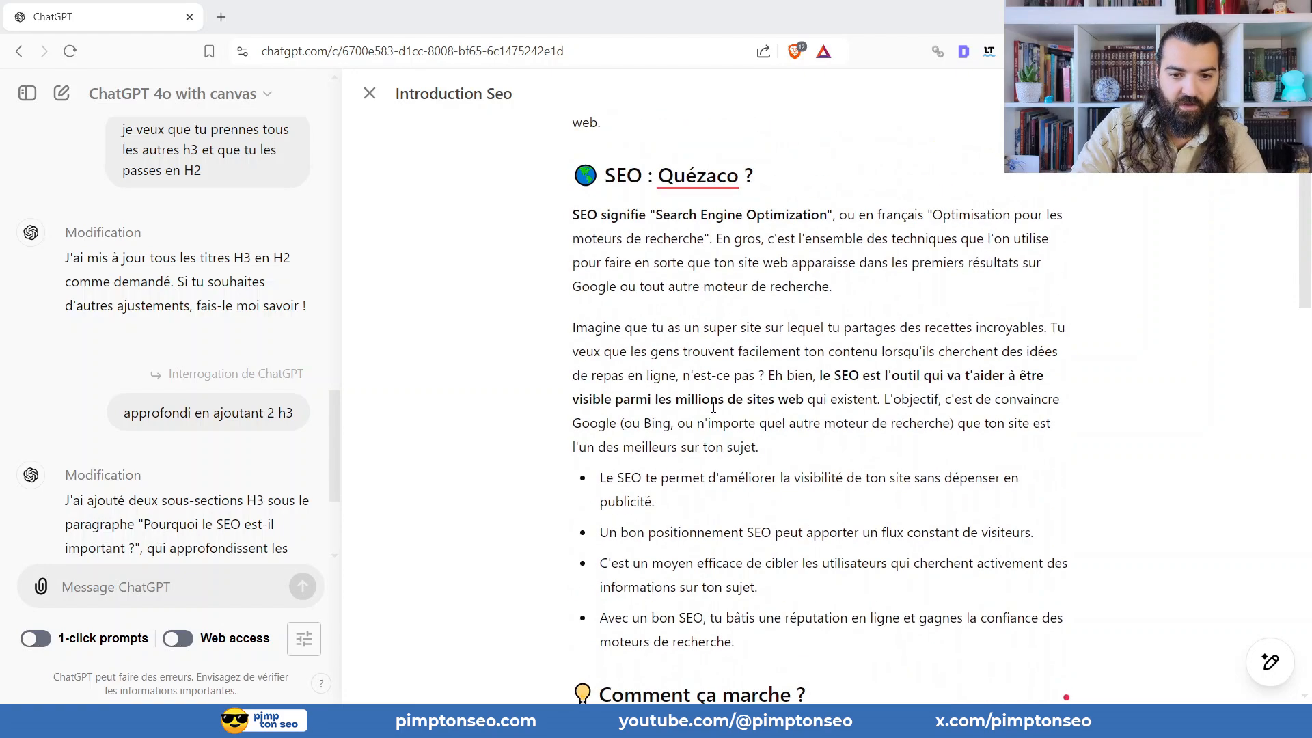
pyautogui.scroll(-1, 714, 407)
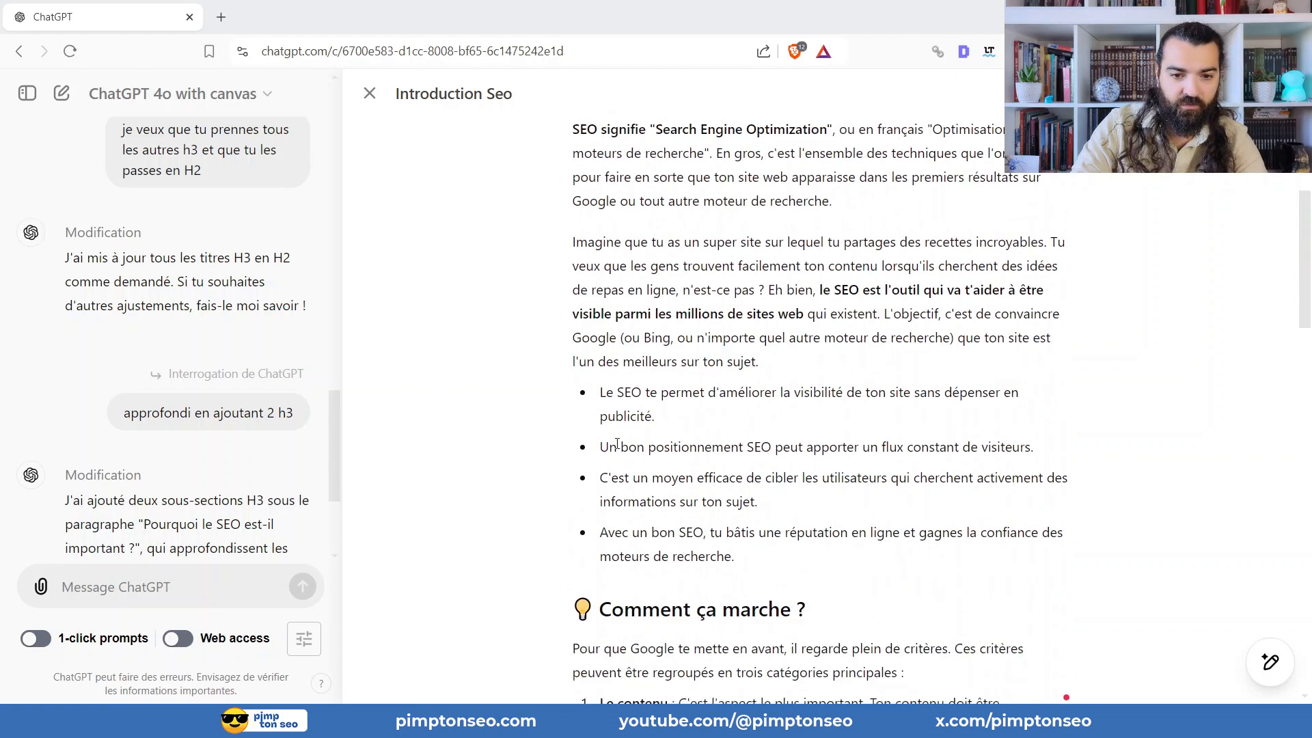
pyautogui.click(169, 595)
pyautogui.write('annule ma ')
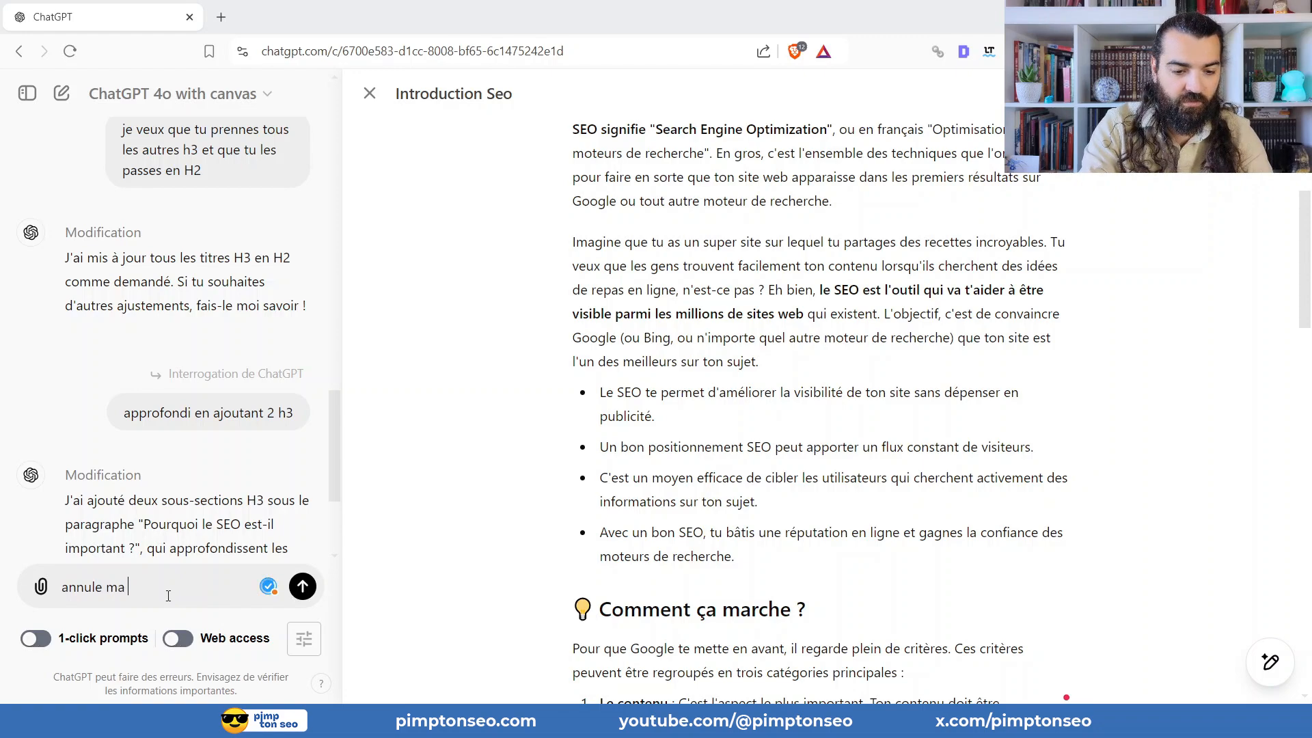
pyautogui.write('dernière action')
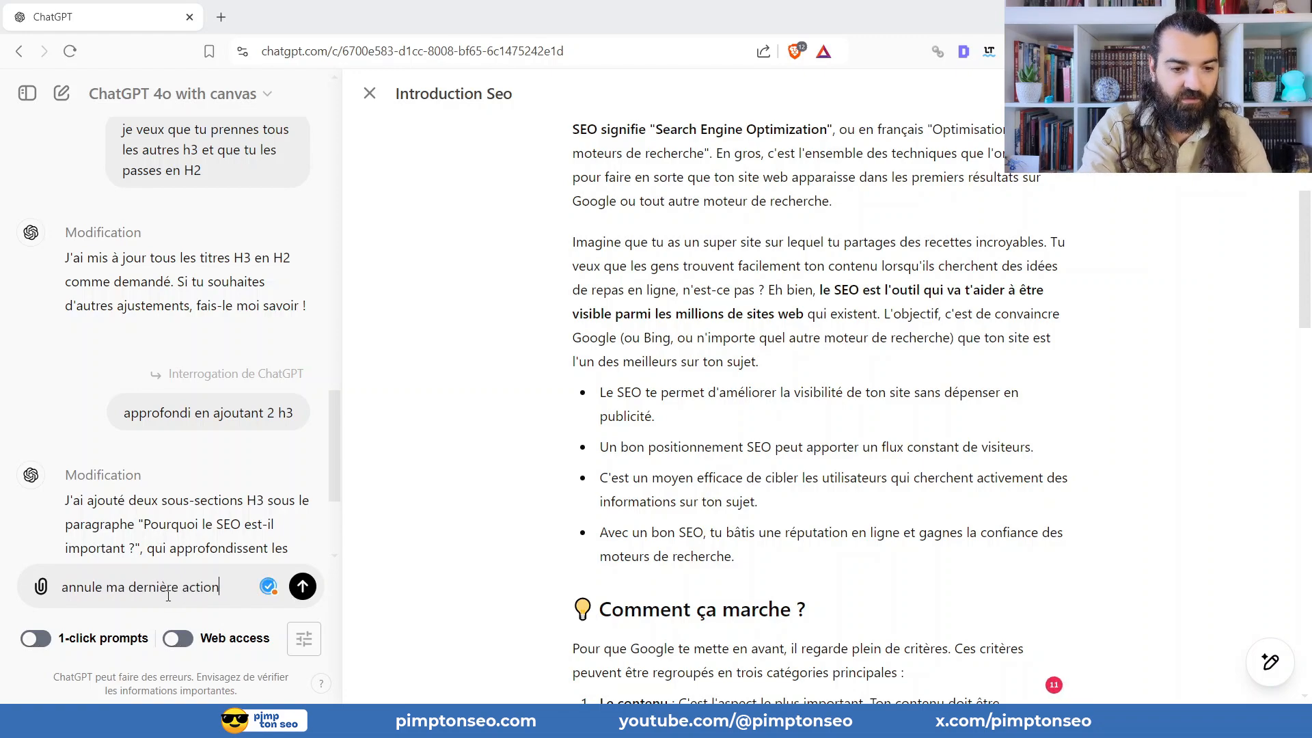
pyautogui.press('Return')
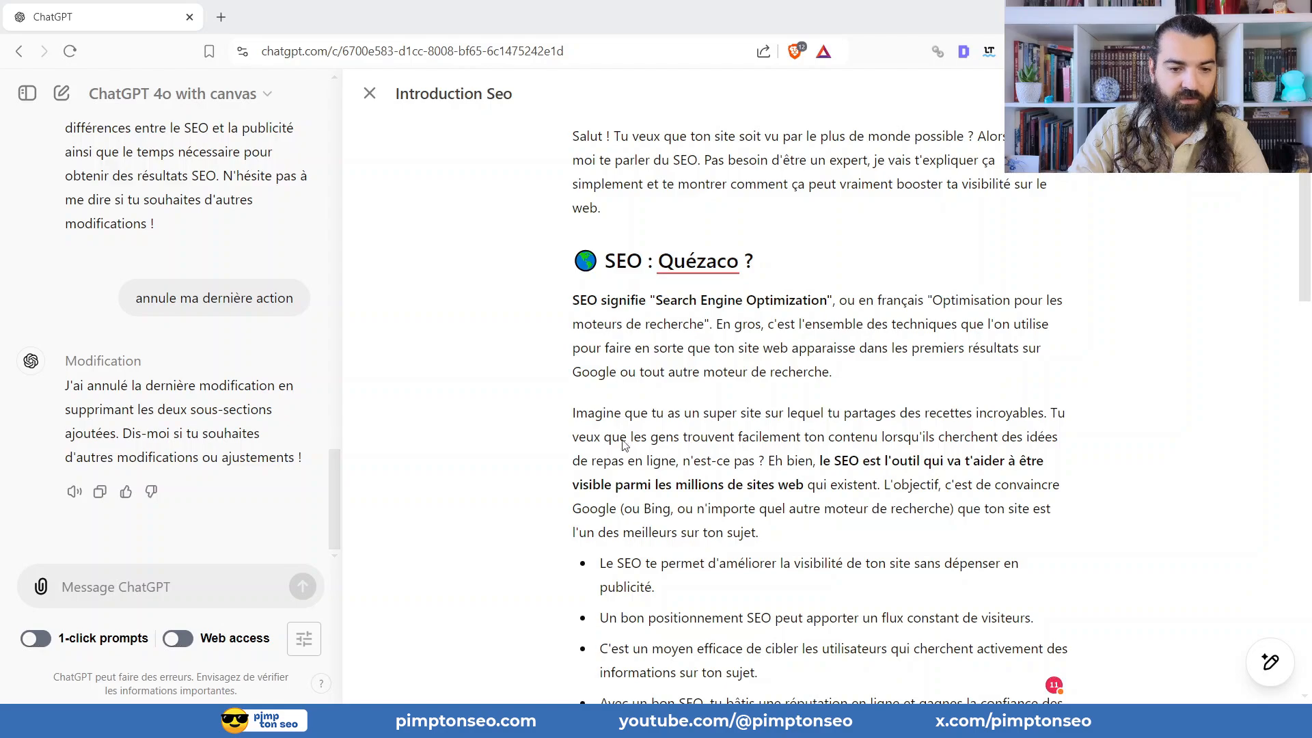
# Check which changes were reverted by comparing the bold passages, the "Pourquoi le SEO est-il important ?" section and the remaining sections.
pyautogui.scroll(-10, 850, 417)
pyautogui.scroll(-6, 851, 417)
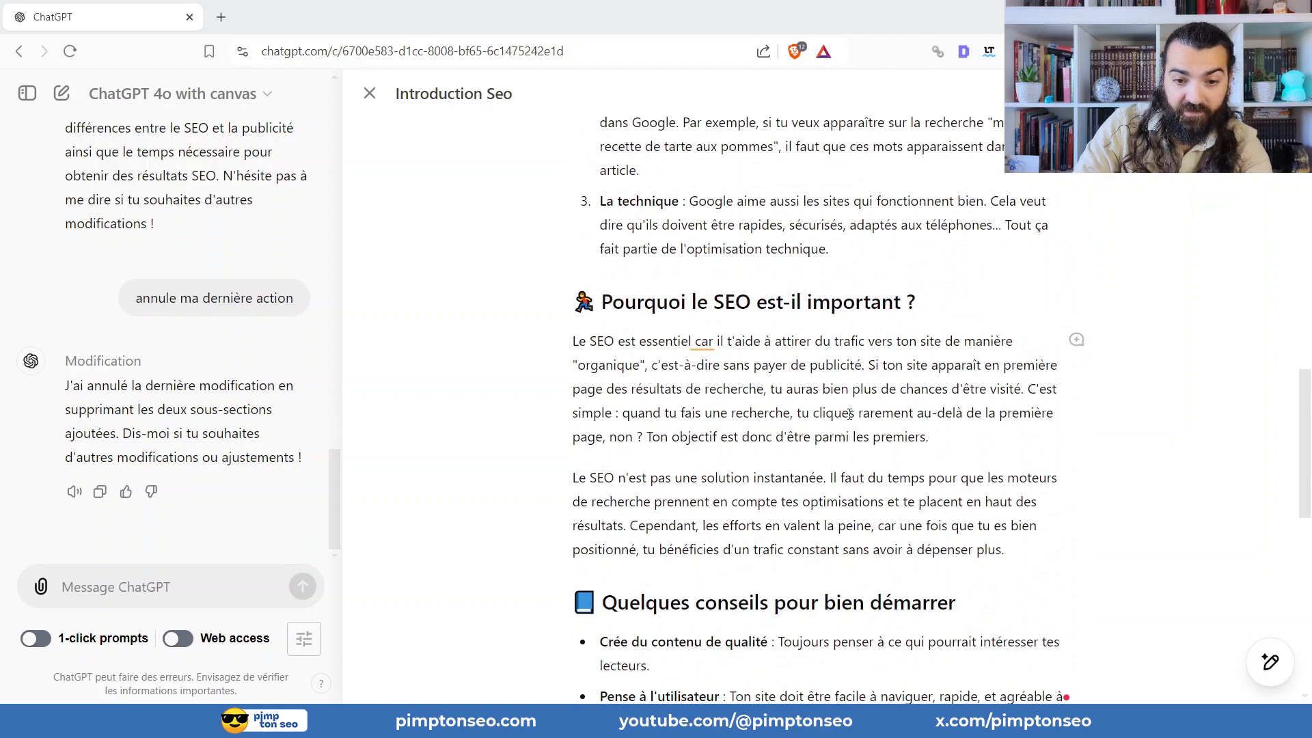
pyautogui.scroll(-3, 845, 391)
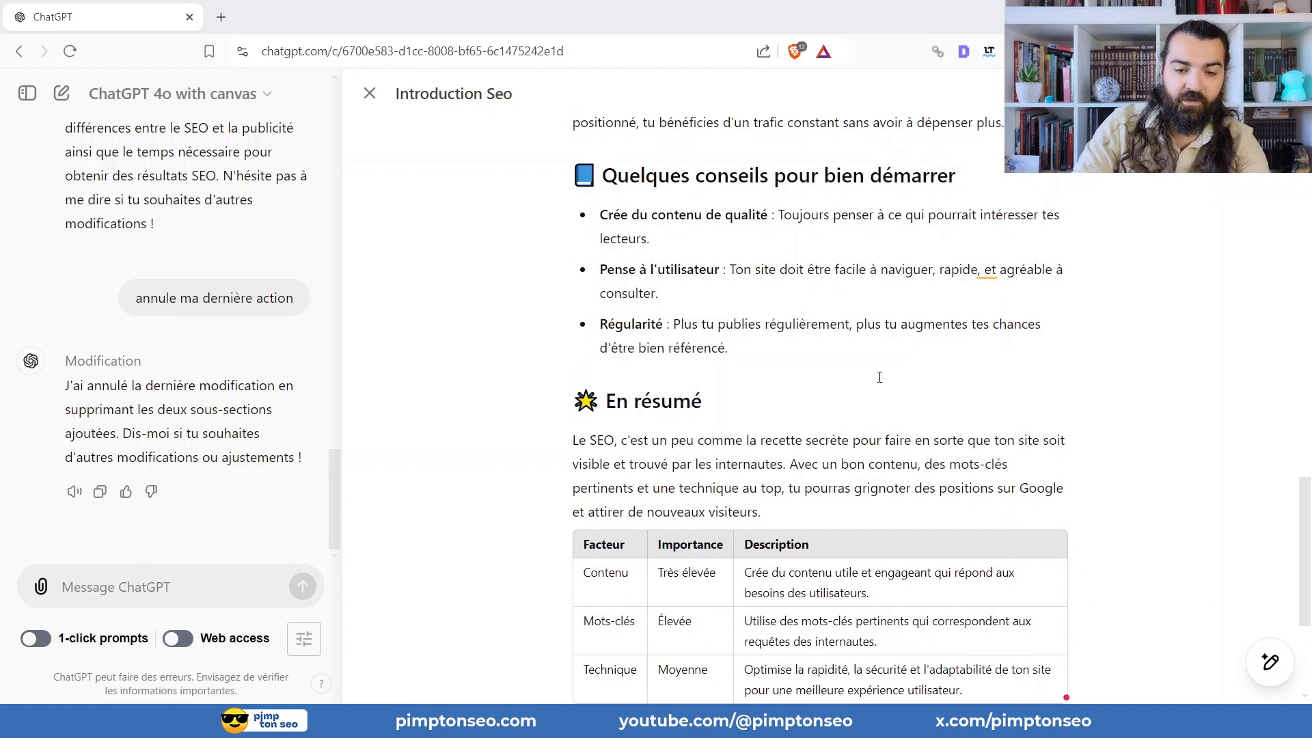
pyautogui.scroll(12, 880, 377)
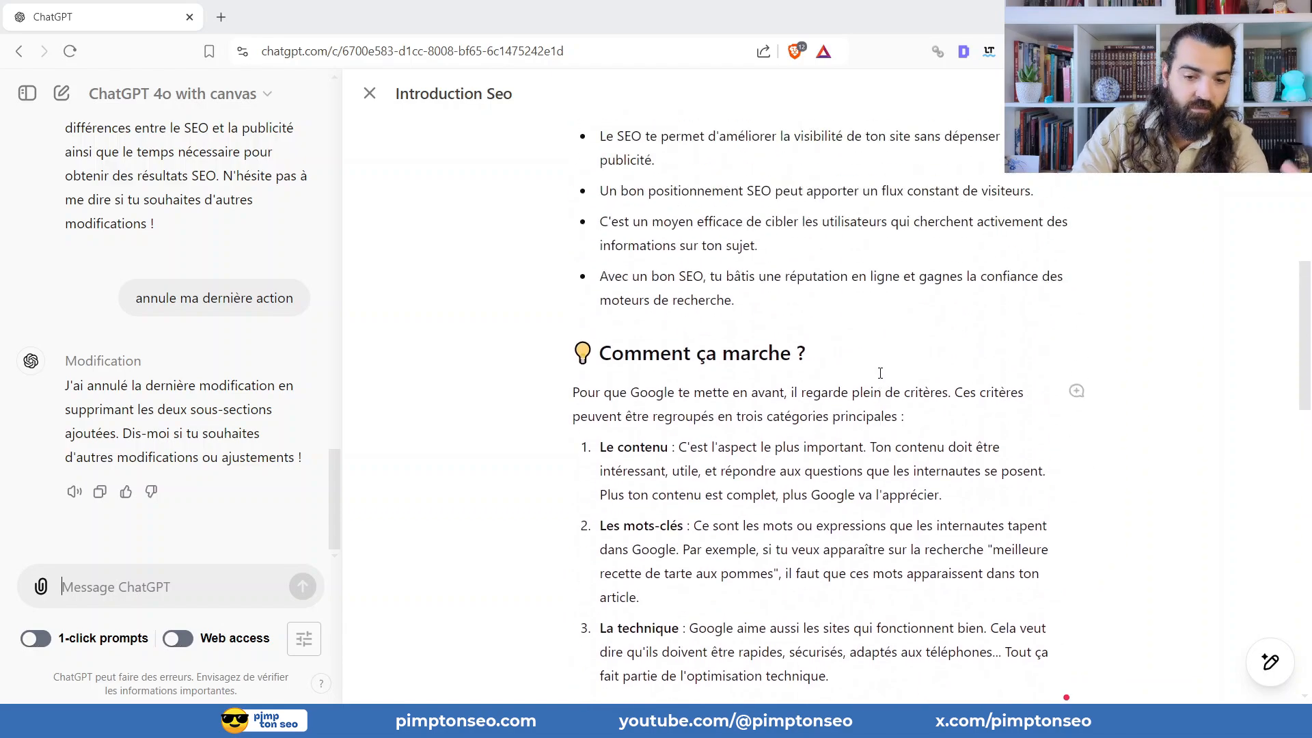
pyautogui.scroll(-8, 880, 373)
pyautogui.scroll(4, 752, 331)
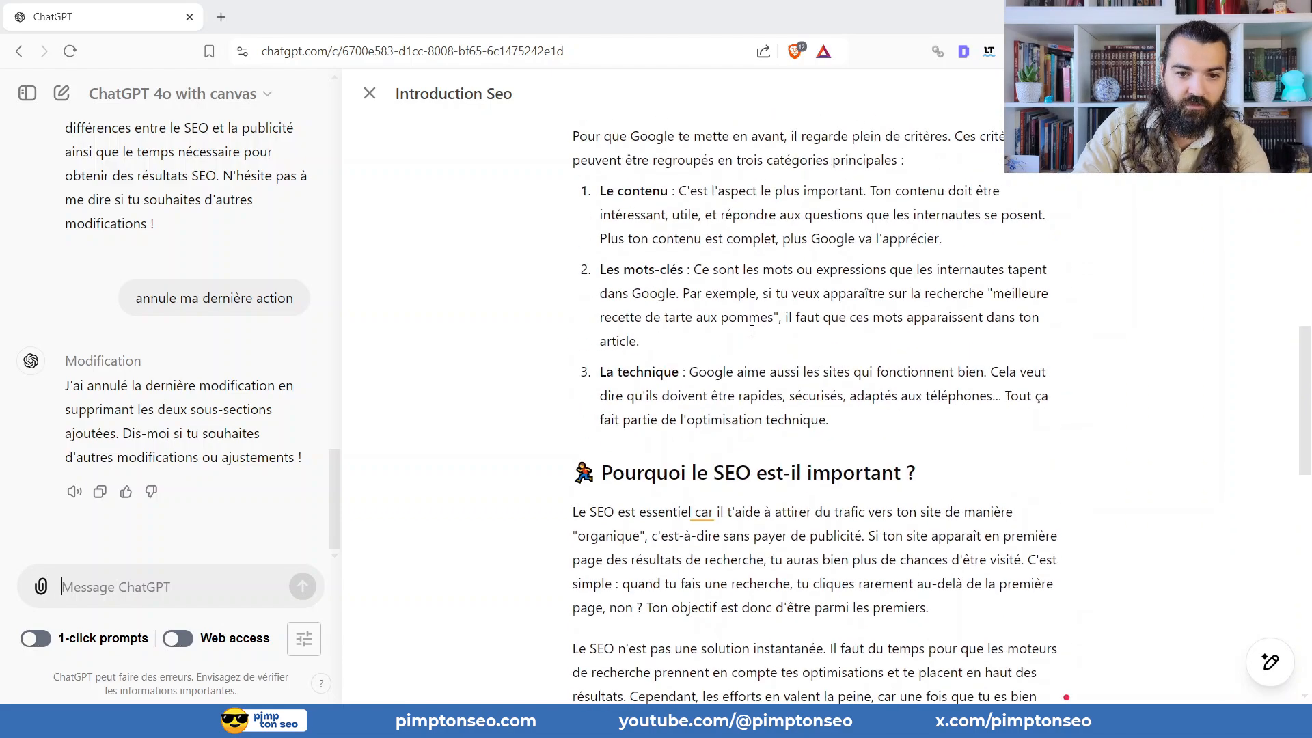
pyautogui.scroll(8, 752, 331)
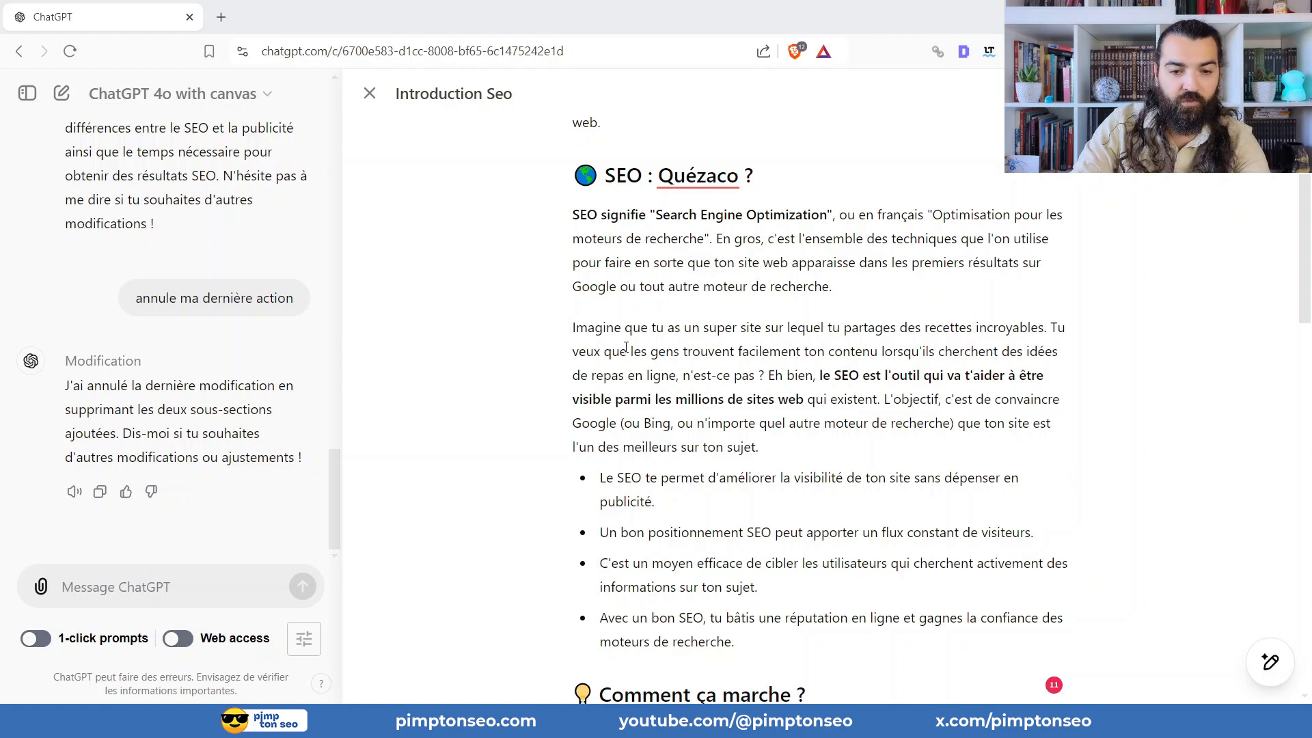
pyautogui.moveTo(648, 351); pyautogui.dragTo(732, 376)
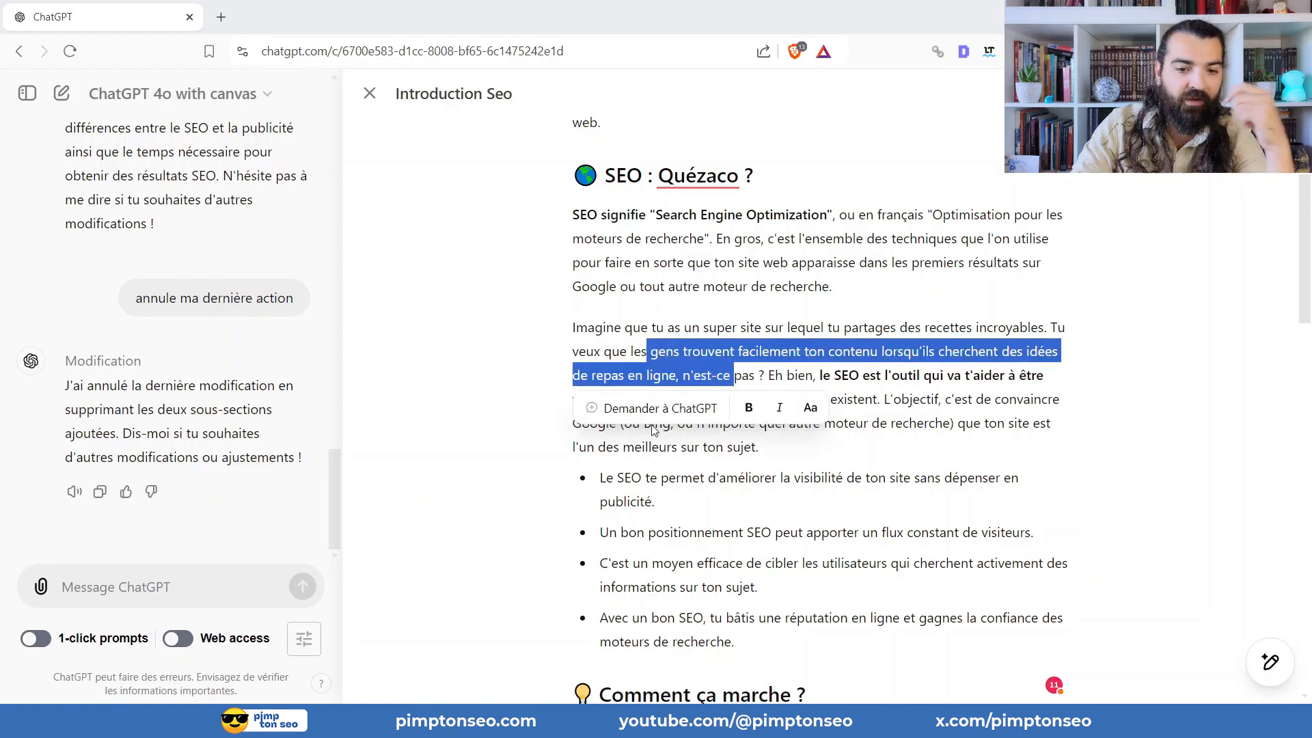
pyautogui.click(880, 386)
pyautogui.scroll(-7, 880, 386)
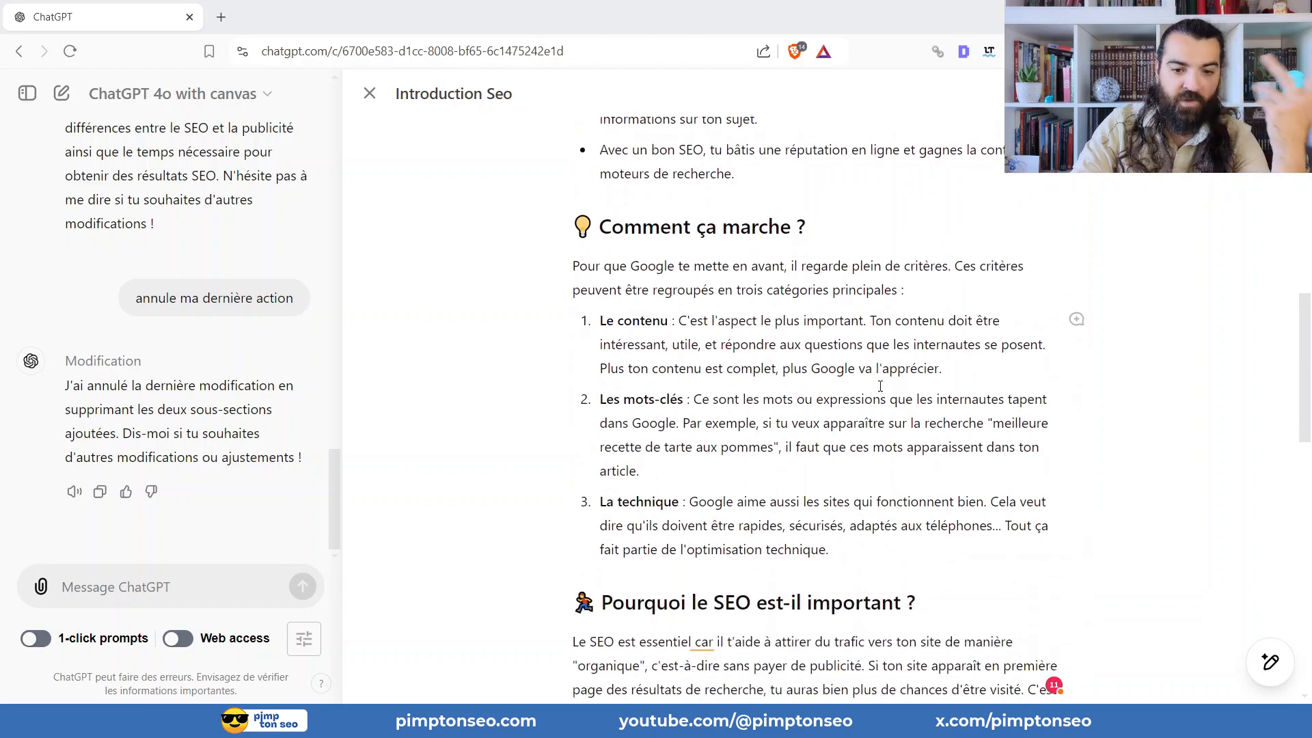
pyautogui.scroll(-8, 880, 386)
pyautogui.scroll(-3, 831, 343)
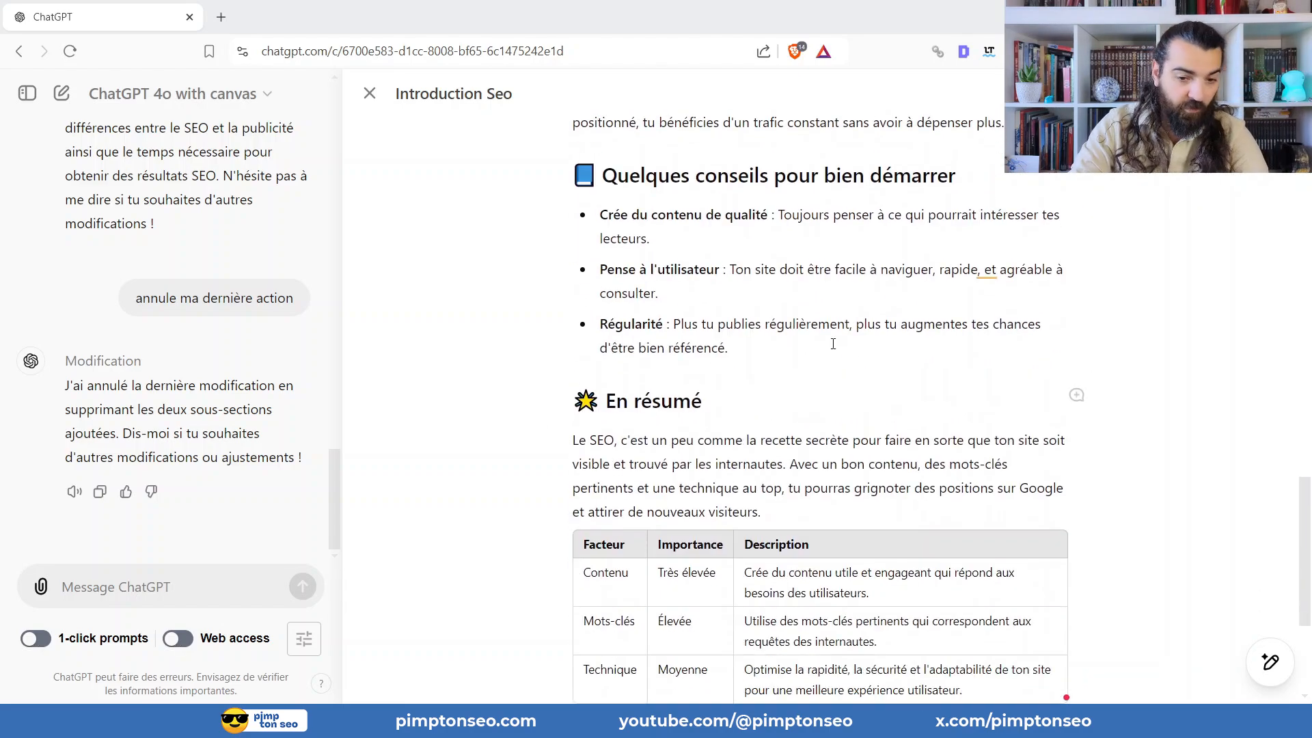
pyautogui.scroll(4, 752, 404)
pyautogui.click(773, 338)
pyautogui.scroll(-5, 786, 337)
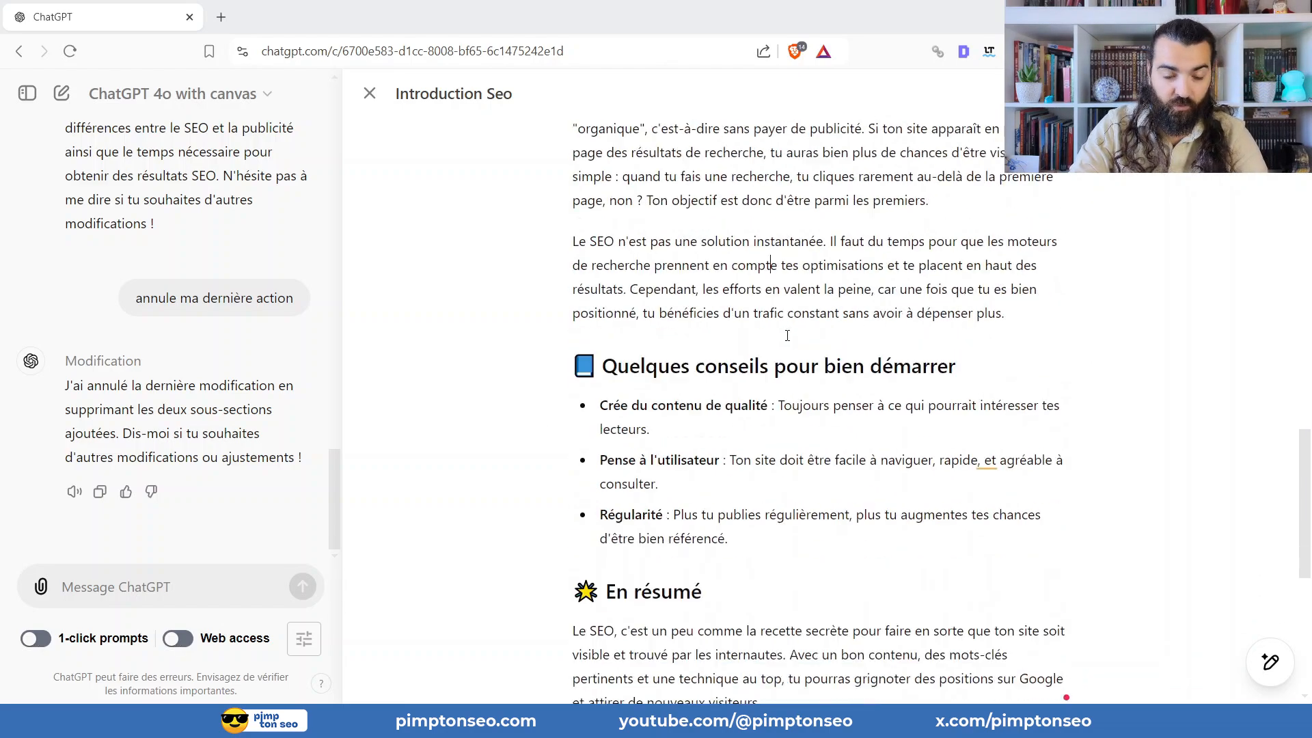
pyautogui.scroll(6, 799, 263)
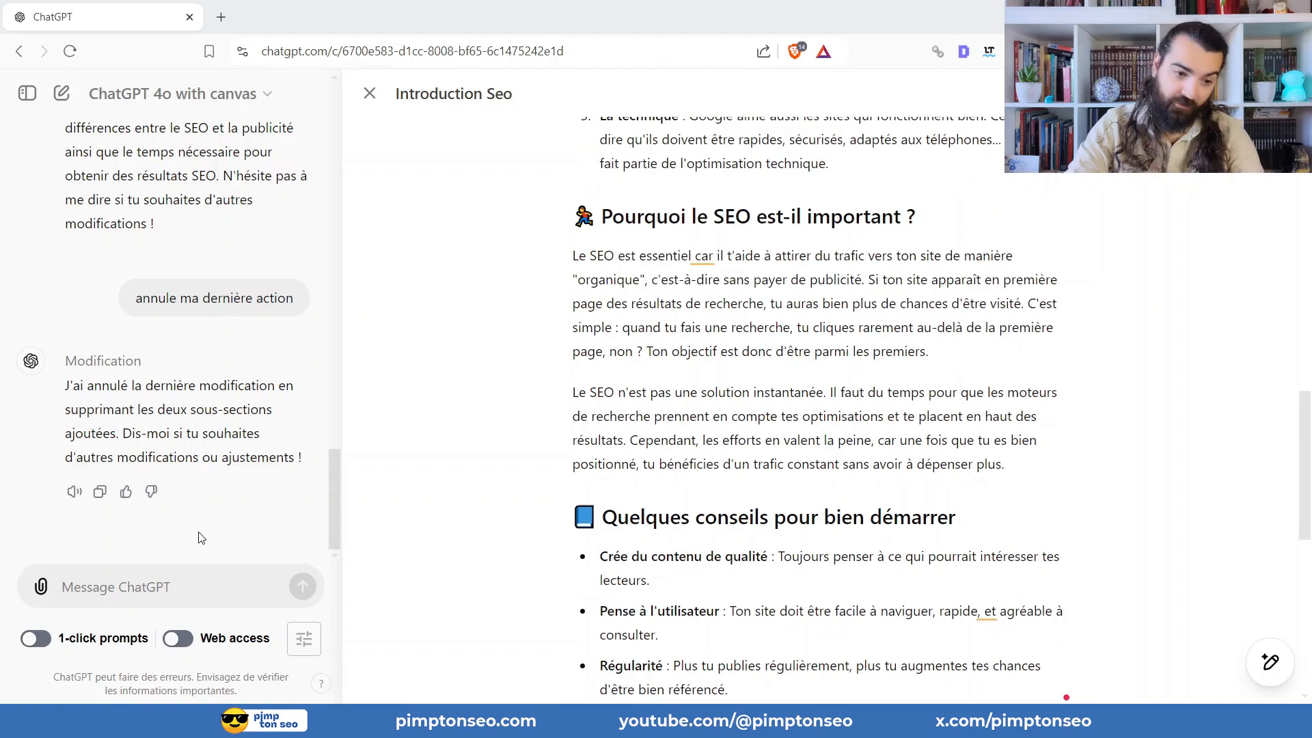
# Send the chat request "rétabli ces modification" and check the "Pourquoi le SEO est-il important ?" section for the response.
pyautogui.click(170, 592)
pyautogui.write('rétabli')
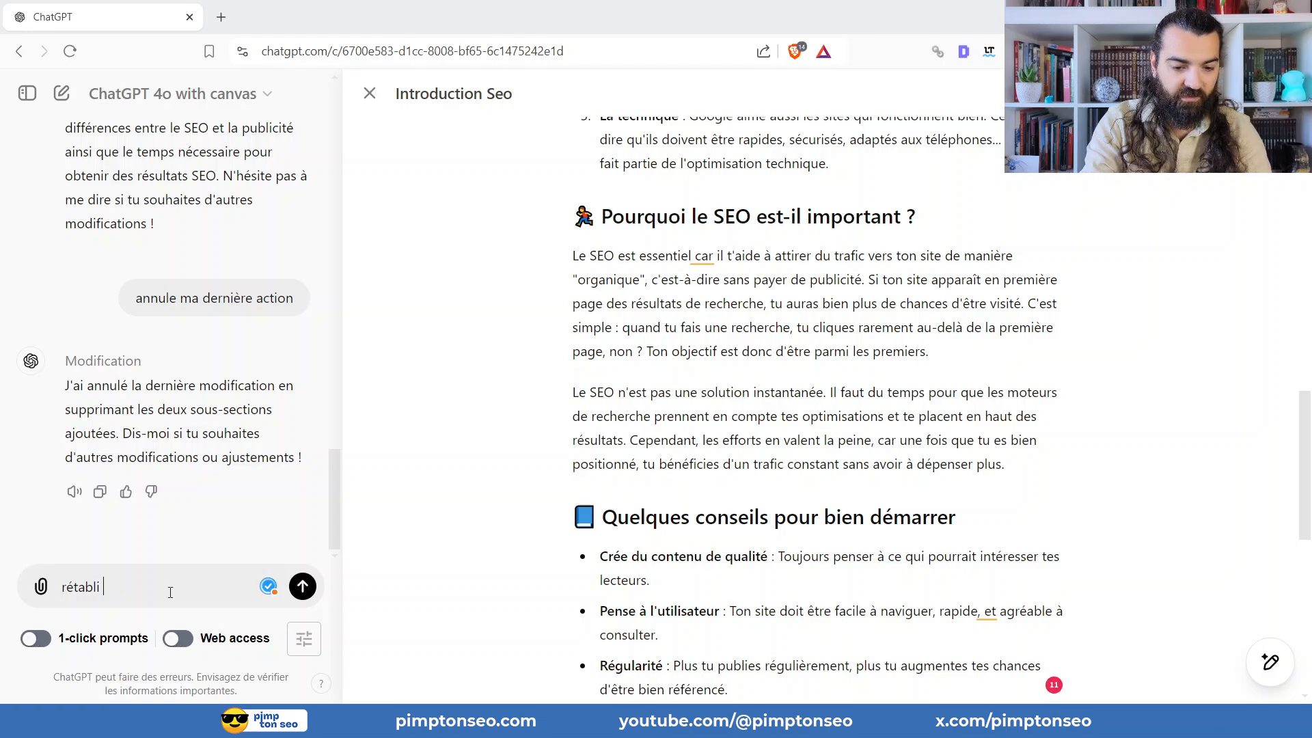
pyautogui.write(' ces modificatio')
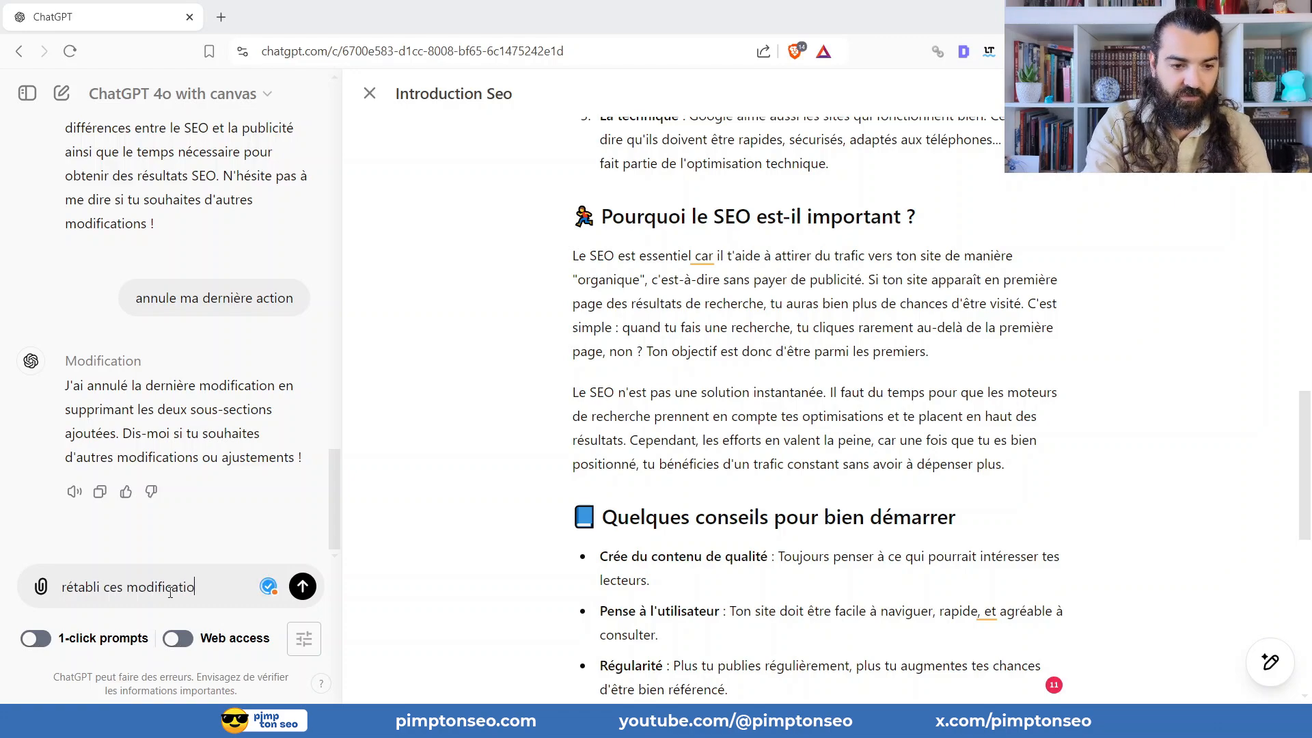
pyautogui.write('n')
pyautogui.press('Return')
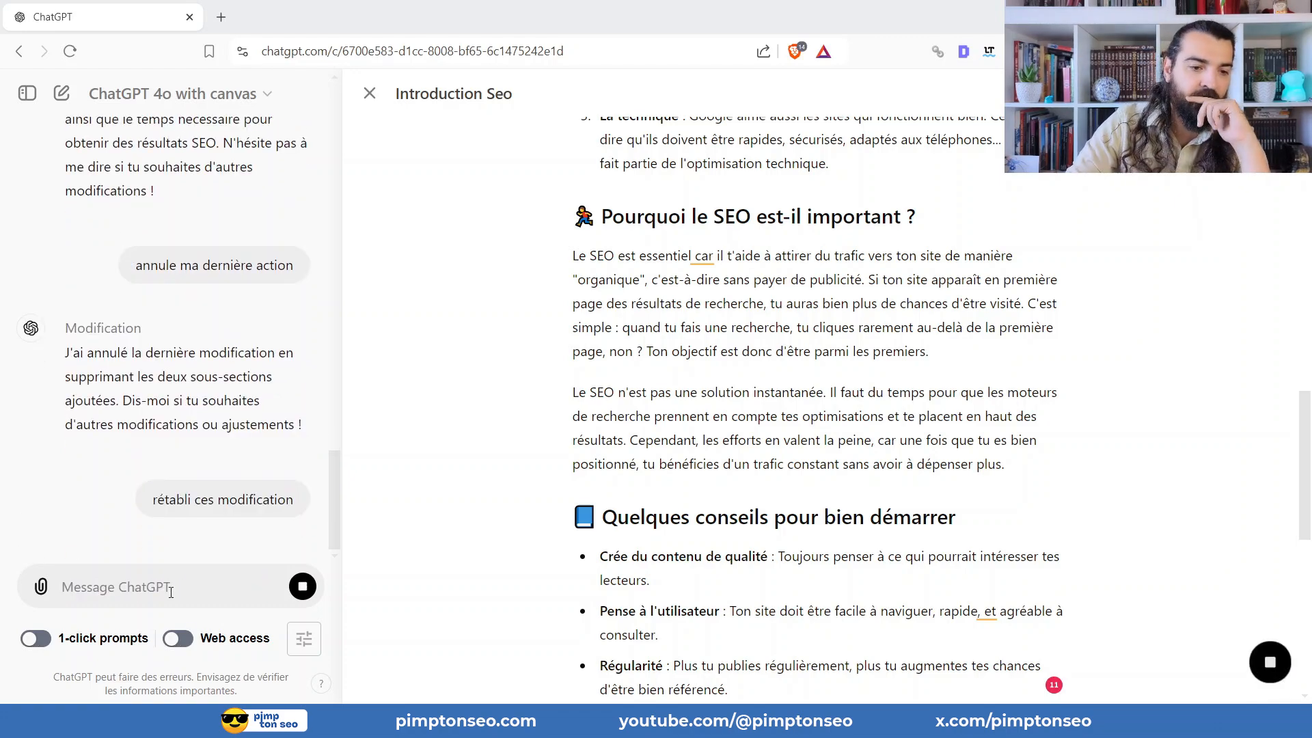
pyautogui.scroll(-3, 818, 378)
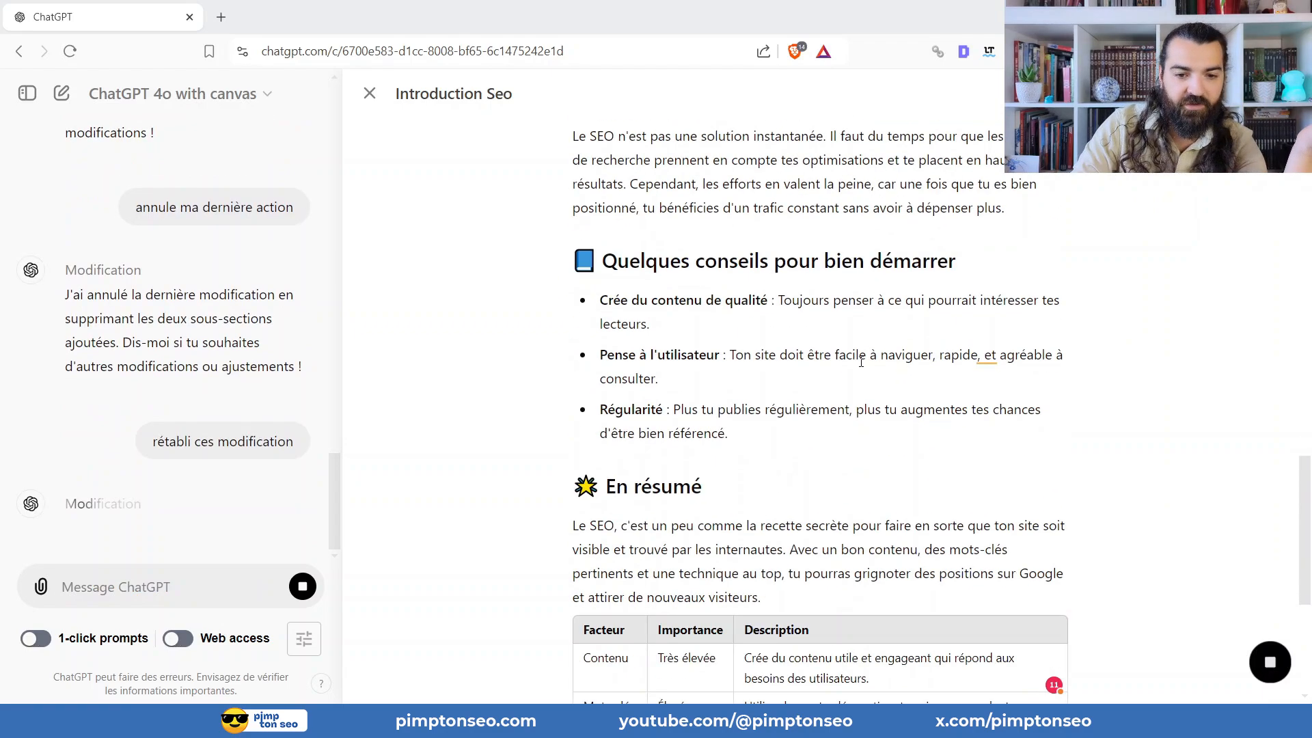
pyautogui.scroll(6, 854, 345)
pyautogui.scroll(-2, 870, 319)
pyautogui.scroll(-3, 871, 320)
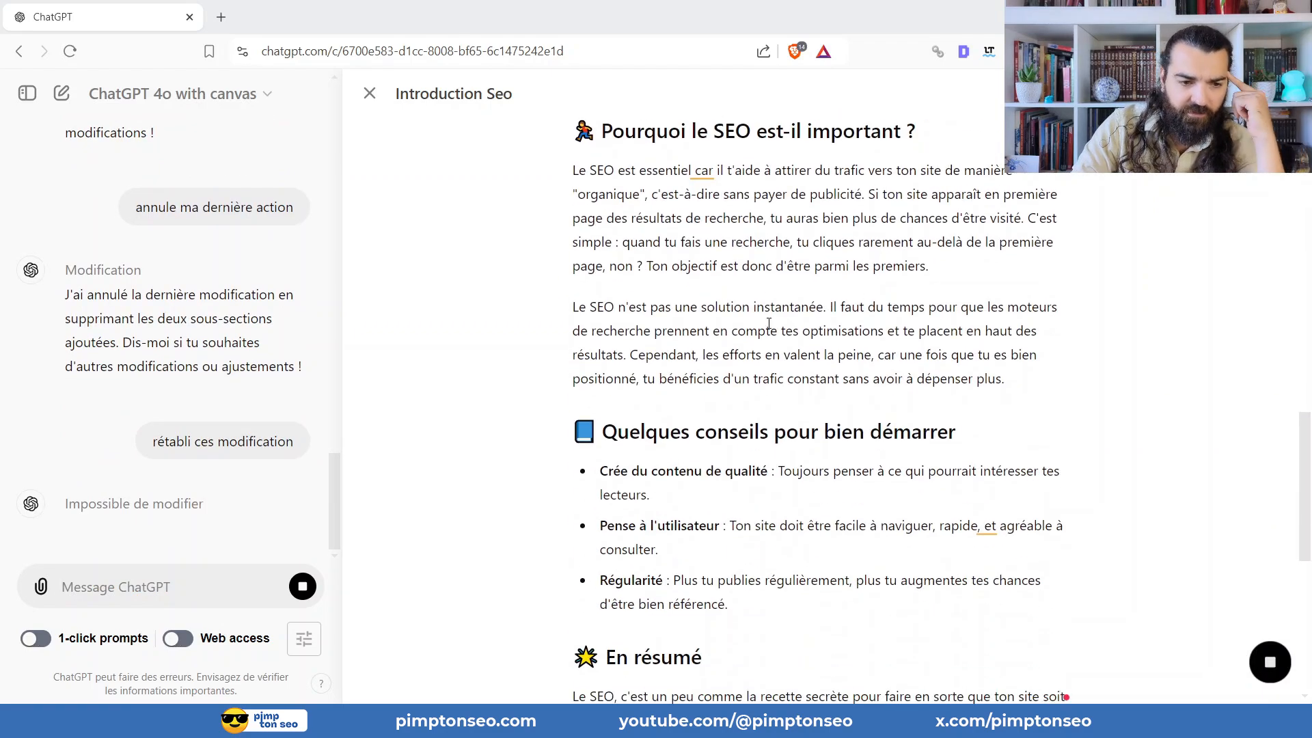
pyautogui.click(155, 580)
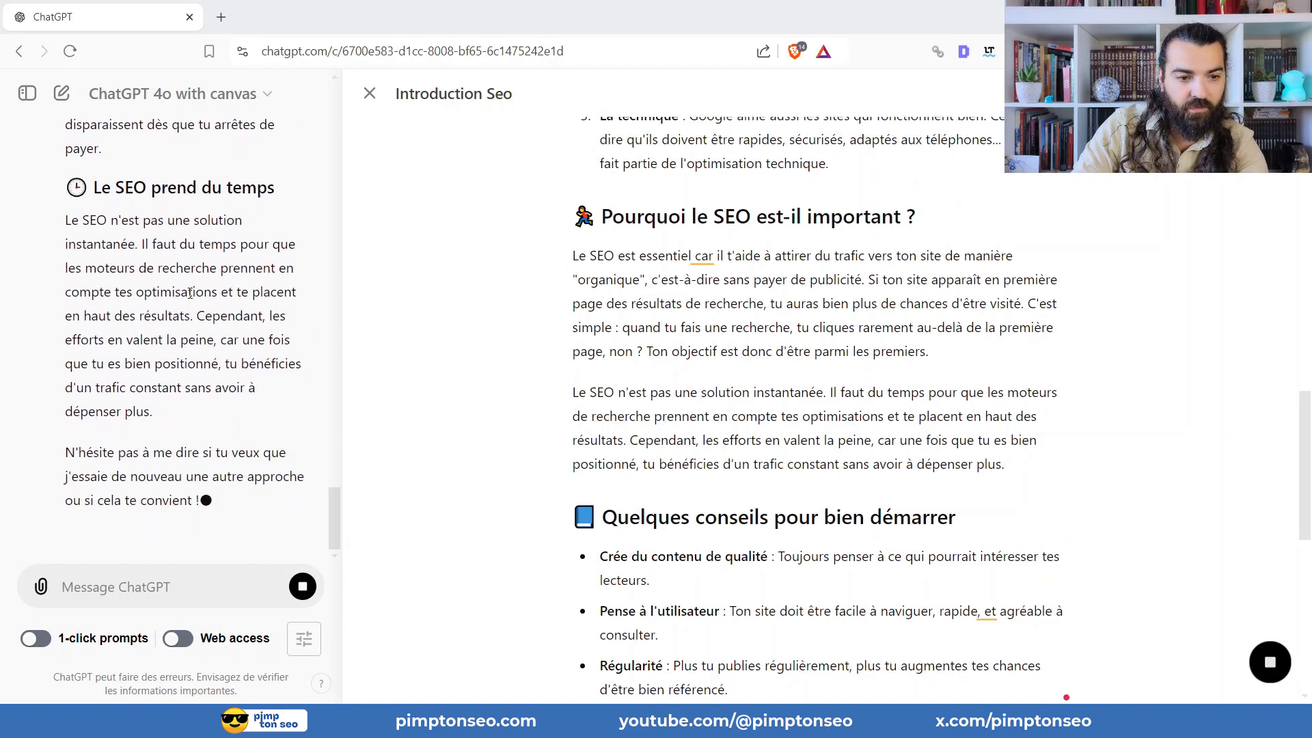
# Copy the "SEO vs Publicité" and "Le SEO prend du temps" sections from the chat reply into the article after "parmi les premiers.".
pyautogui.scroll(5, 190, 292)
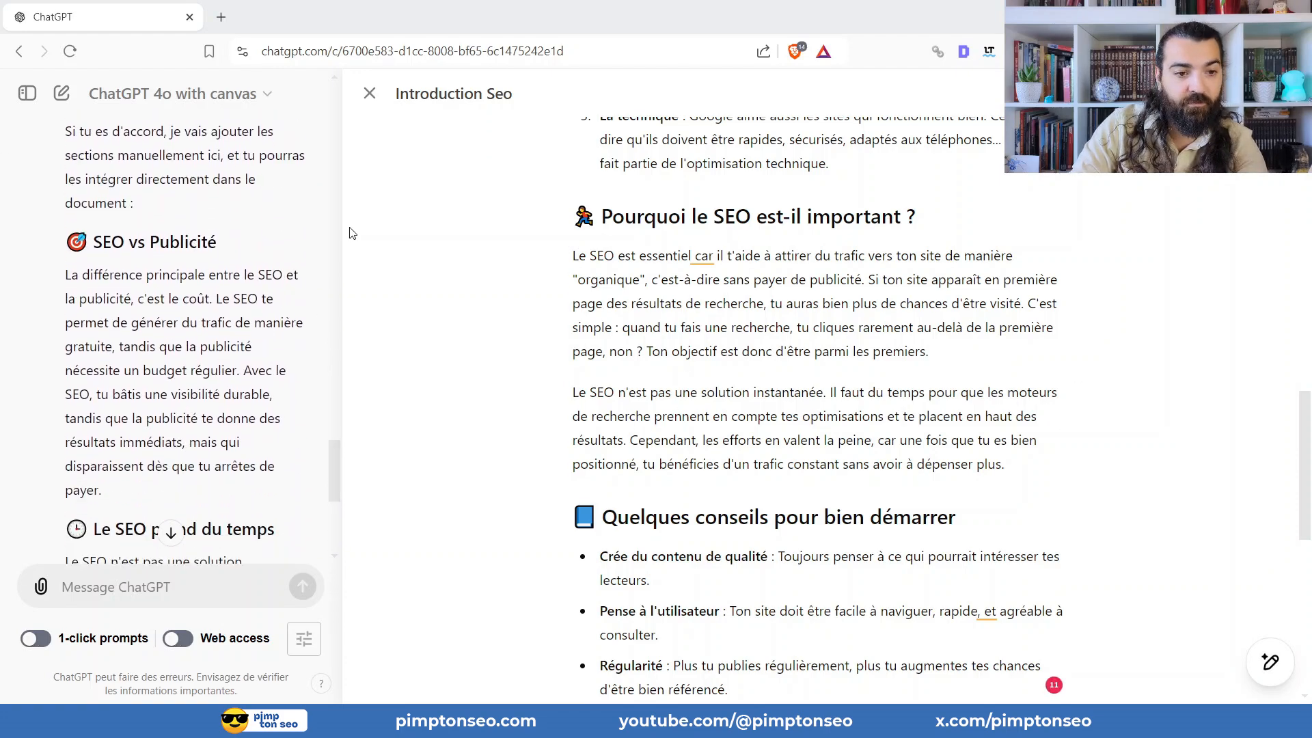
pyautogui.scroll(-5, 170, 443)
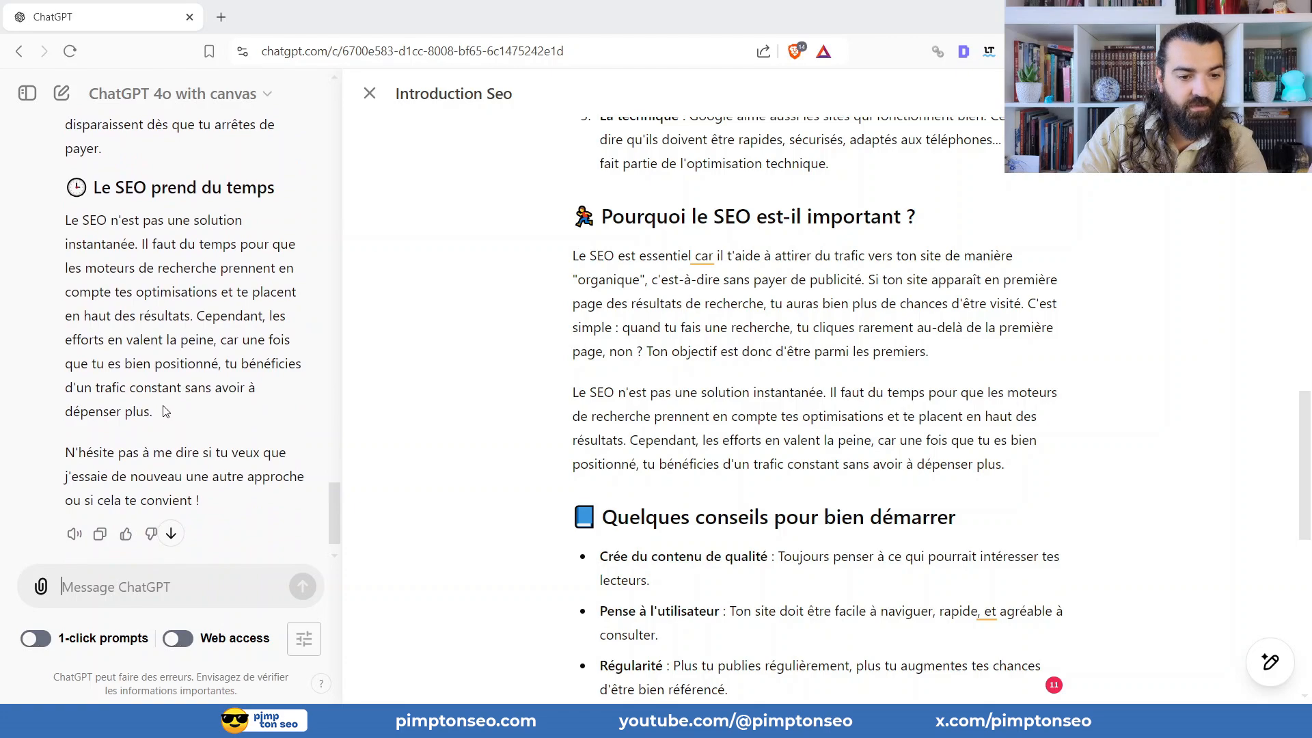
pyautogui.moveTo(162, 411); pyautogui.dragTo(74, 158)
pyautogui.hotkey('ctrl', 'c')
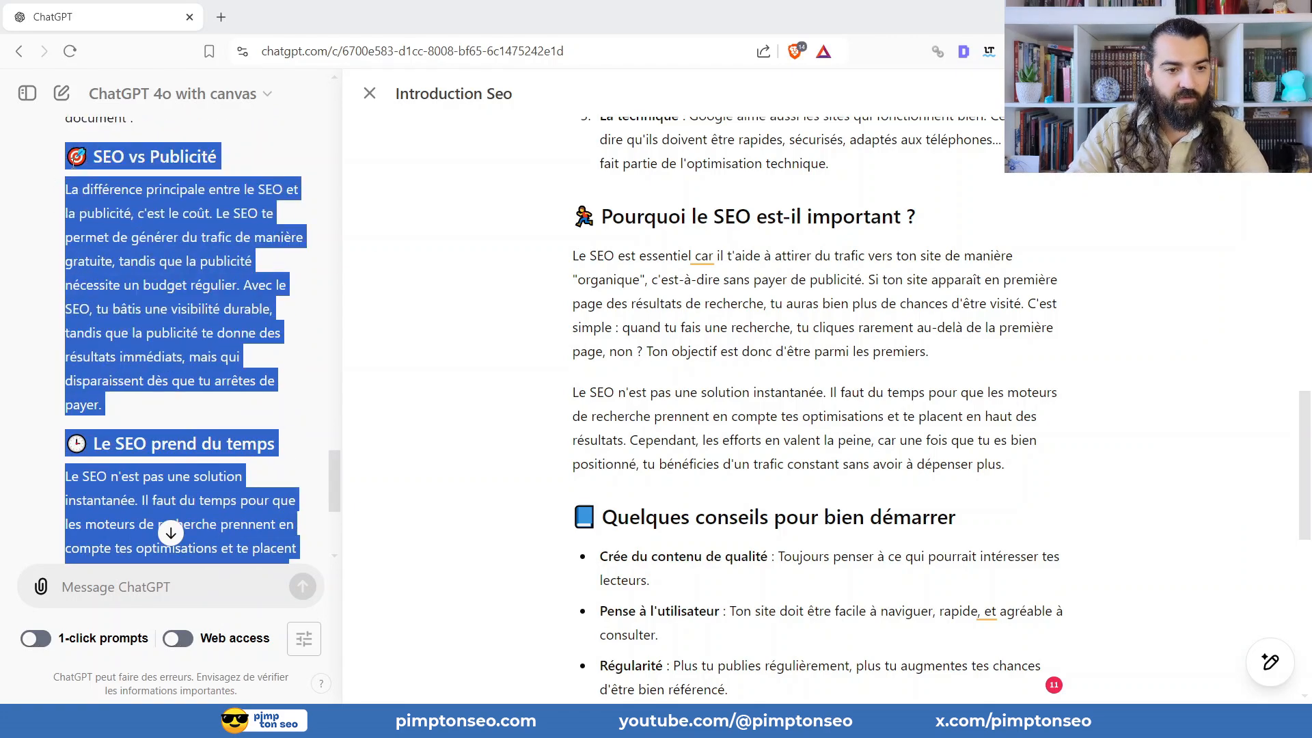
pyautogui.click(986, 346)
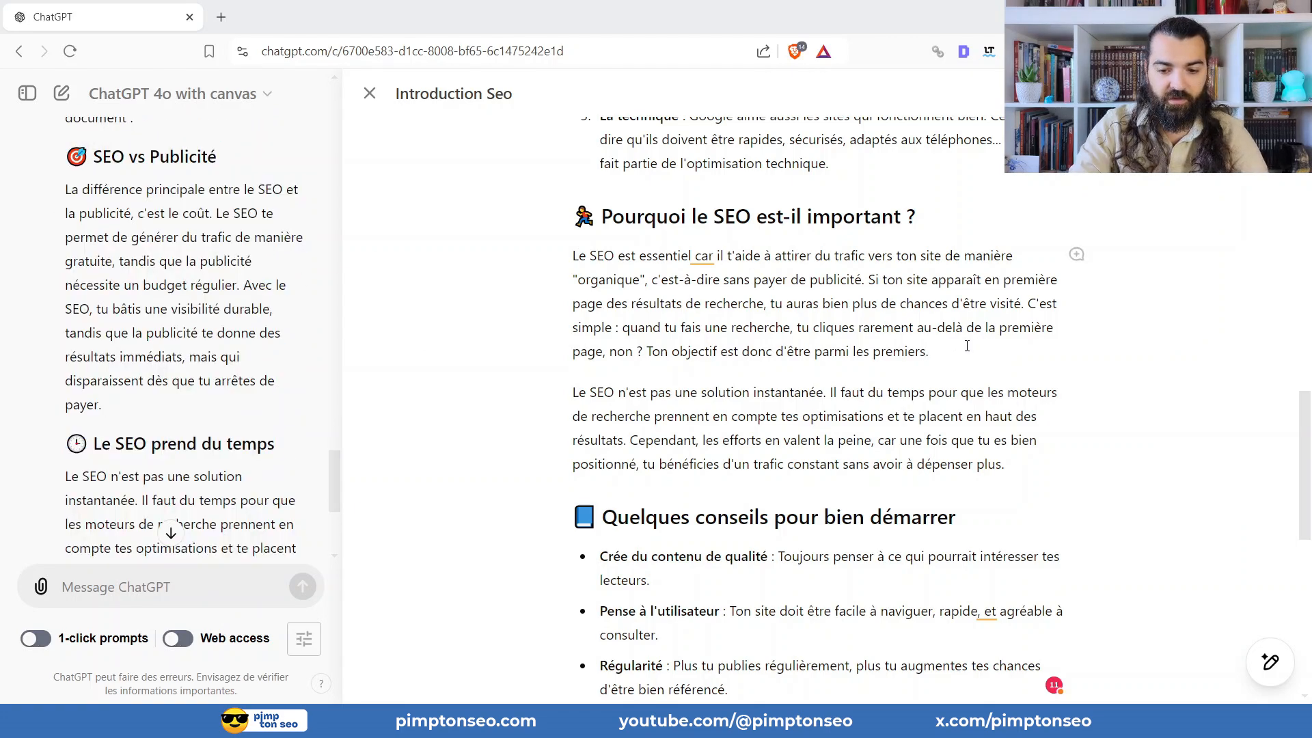
pyautogui.press('Return')
pyautogui.hotkey('ctrl', 'v')
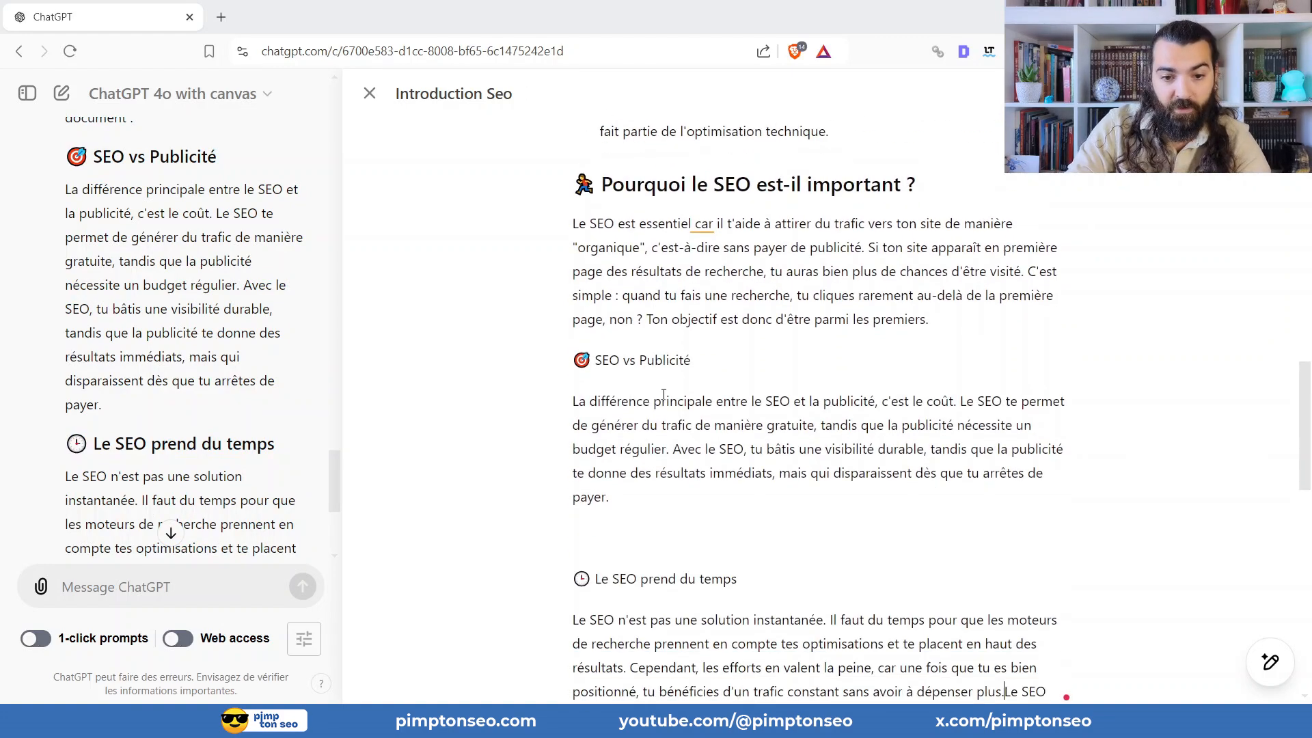
# Add the paragraph "Ceci est un exemple." just above "SEO vs Publicité" in the article.
pyautogui.doubleClick(652, 362)
pyautogui.click(963, 315)
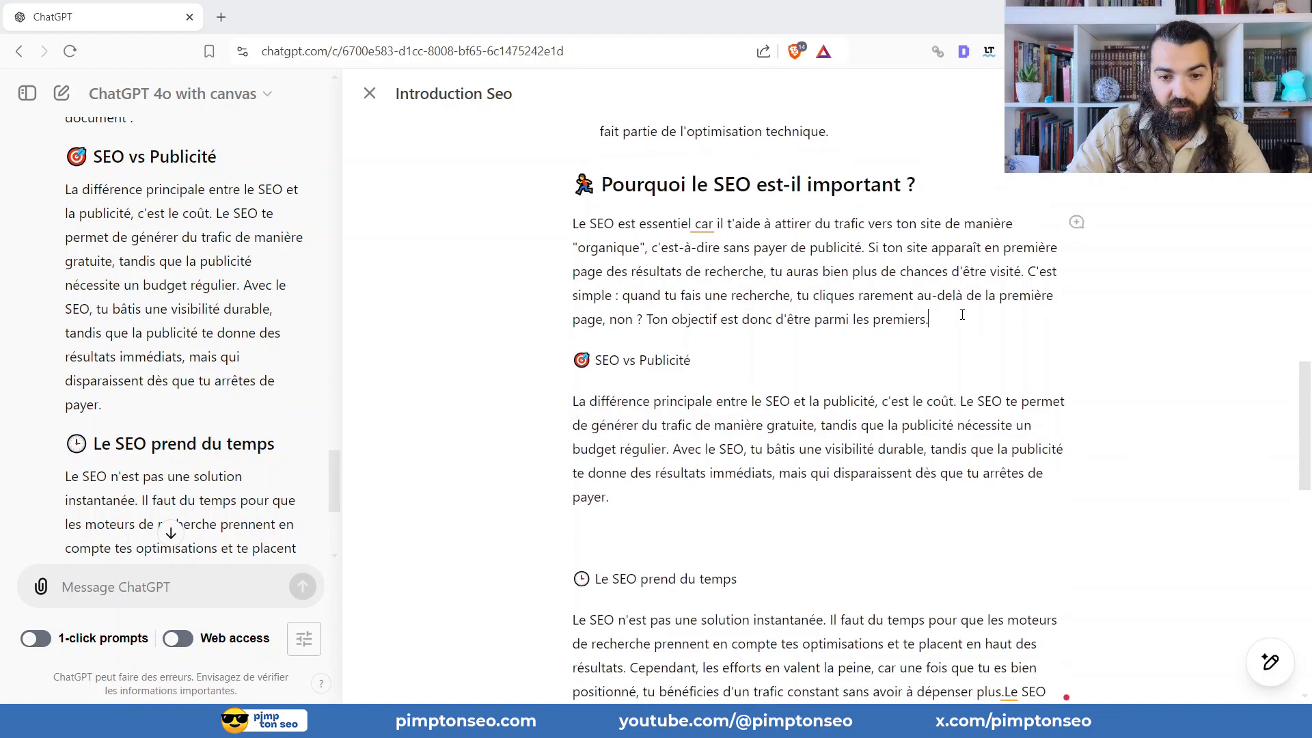
pyautogui.write('7')
pyautogui.press('Return')
pyautogui.write('Ceci')
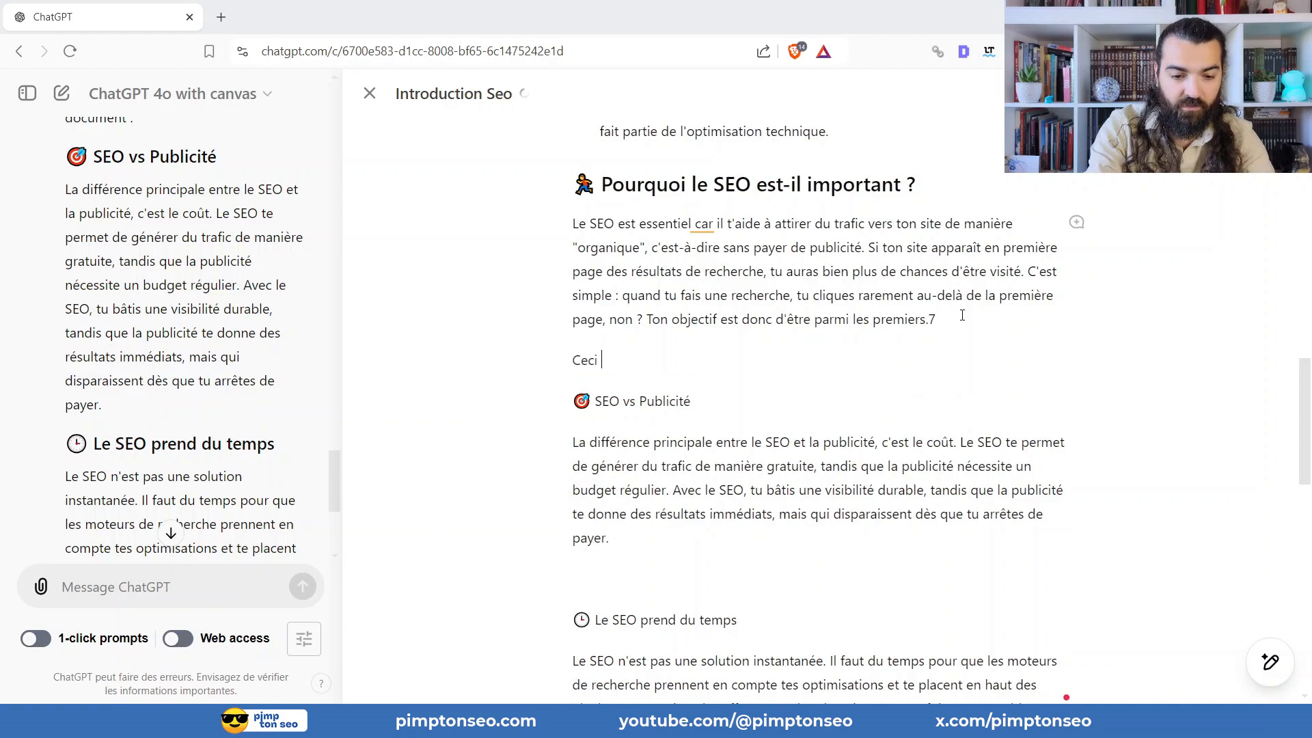
pyautogui.write(' est un exemple.')
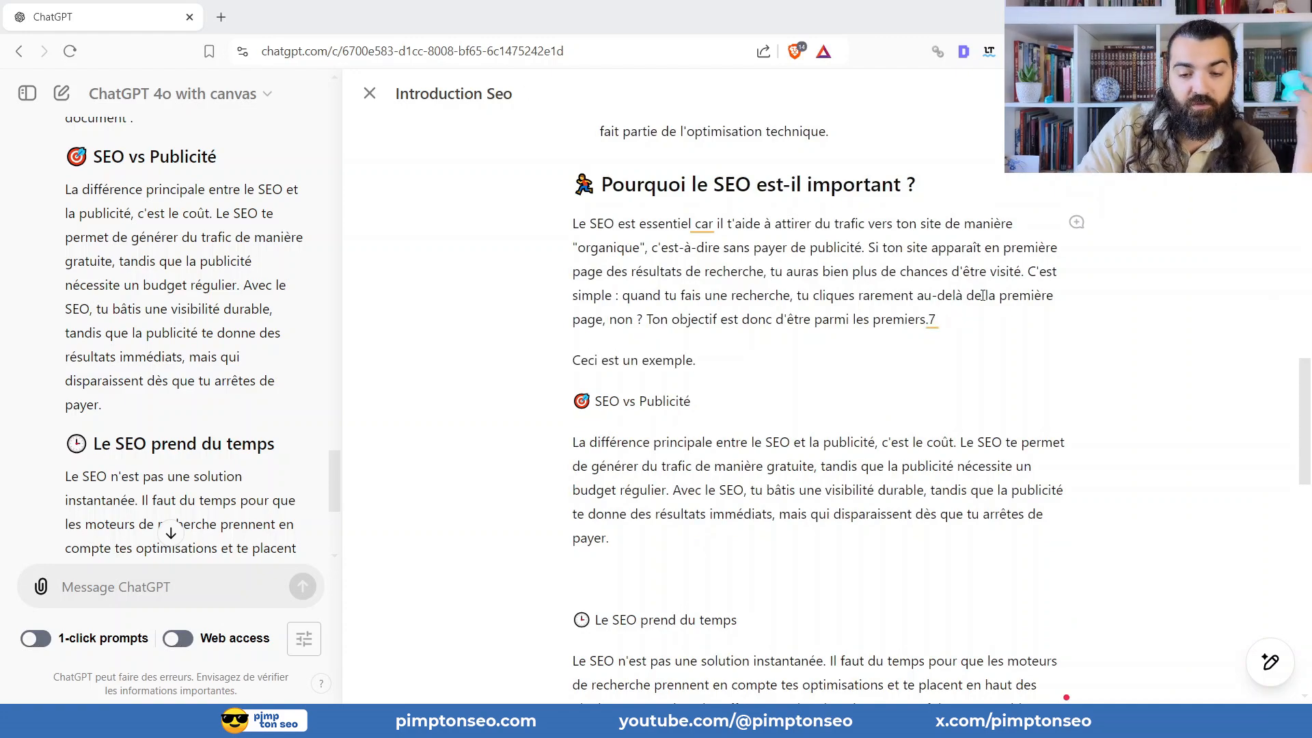
# Add the paragraph "Mais en plsuje complète mon intro abec une touche humaine." below the article's introduction.
pyautogui.scroll(10, 984, 295)
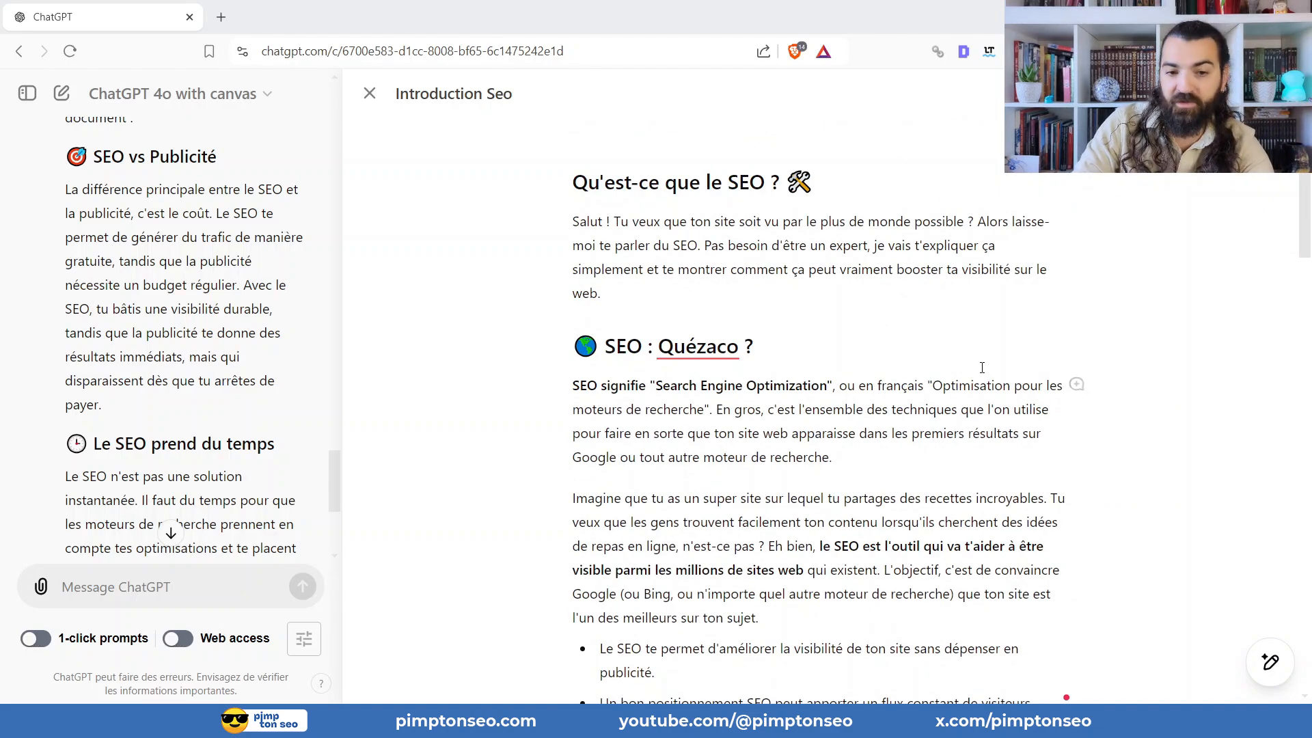
pyautogui.scroll(-3, 889, 335)
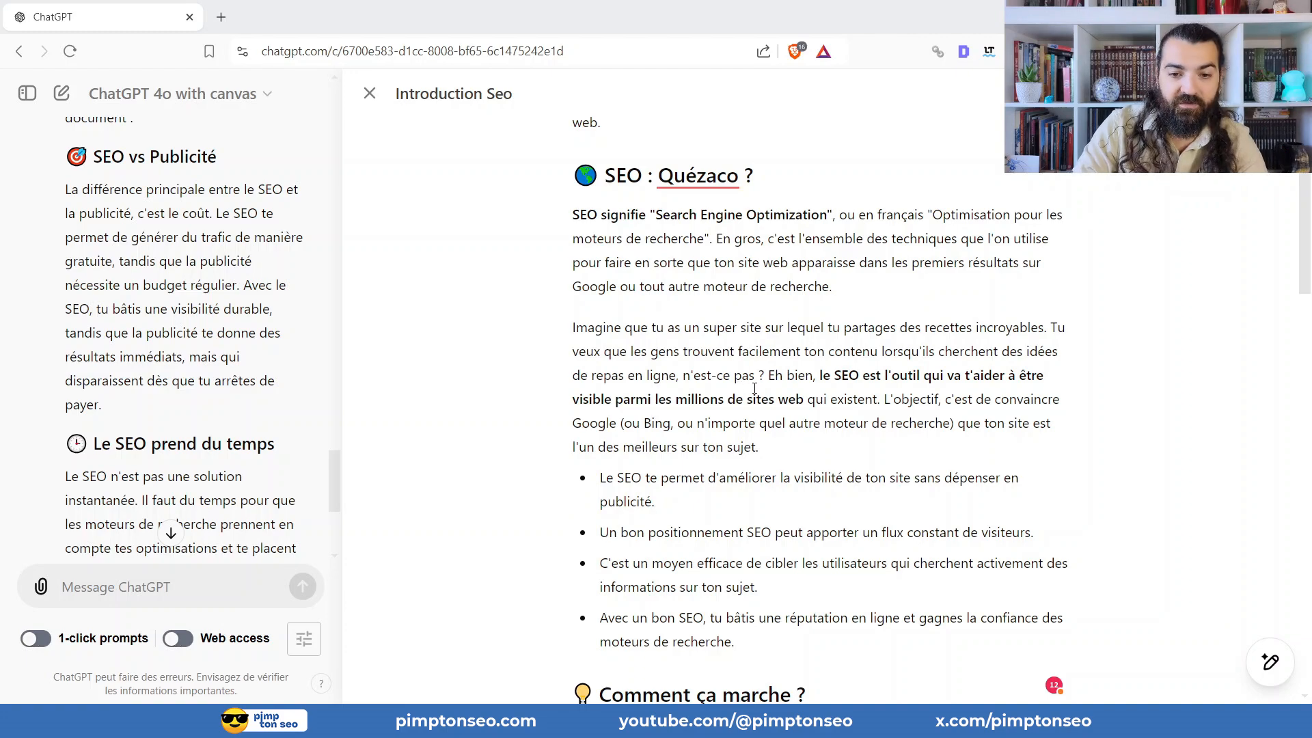
pyautogui.scroll(2, 973, 338)
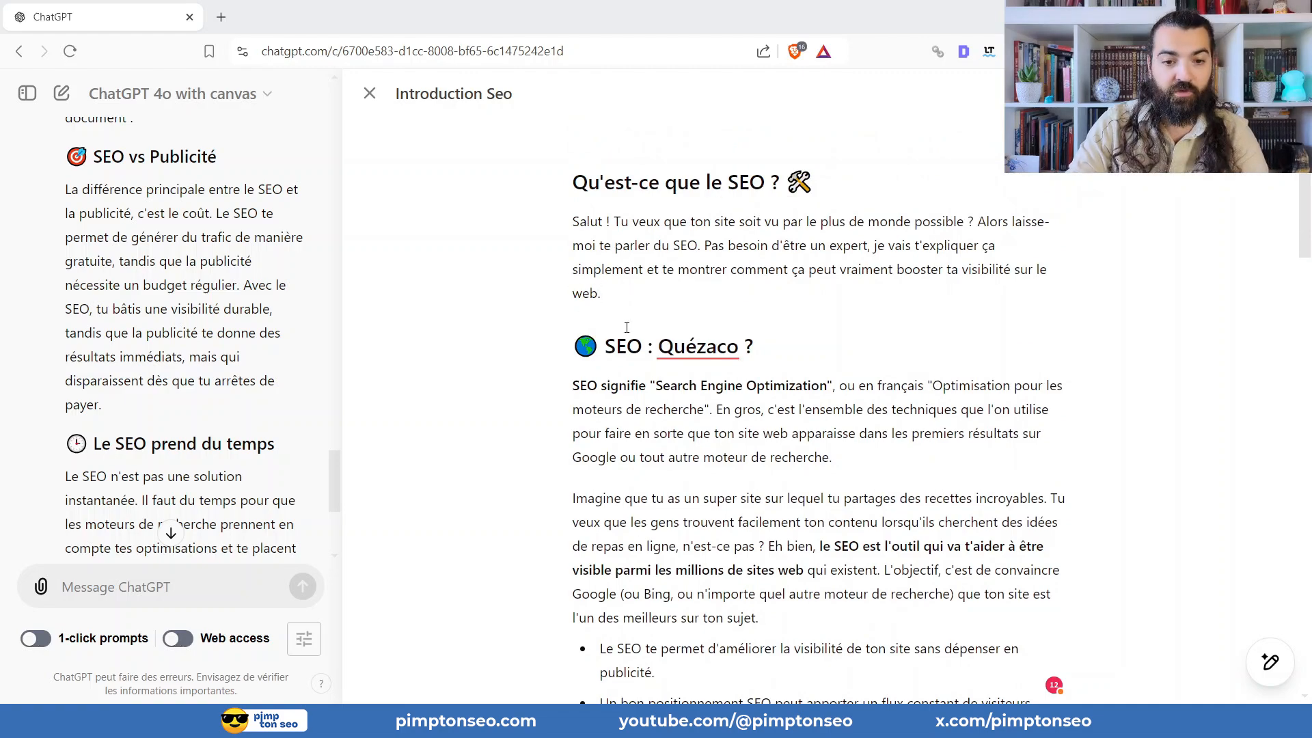
pyautogui.press('Return')
pyautogui.write('Mais en')
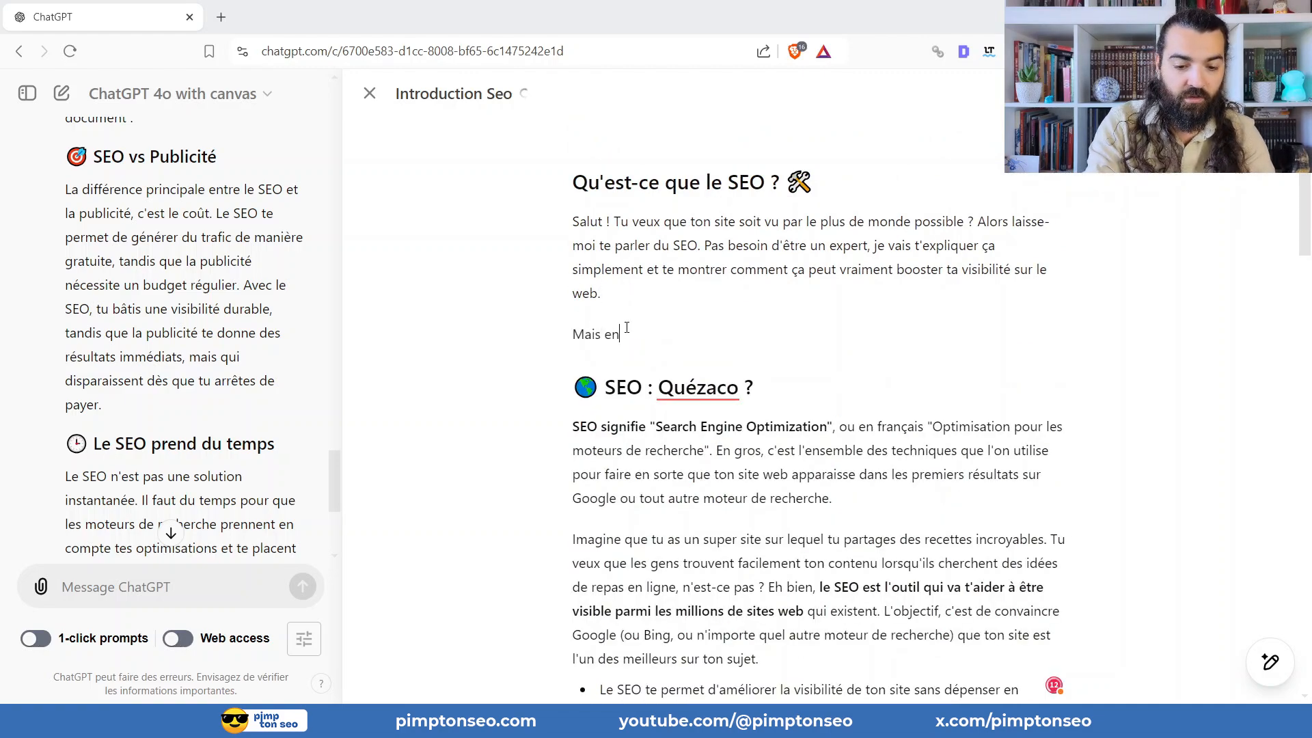
pyautogui.write(' polus,')
pyautogui.press('BackSpace')
pyautogui.press('BackSpace')
pyautogui.press('BackSpace')
pyautogui.press('BackSpace')
pyautogui.press('BackSpace')
pyautogui.press('BackSpace')
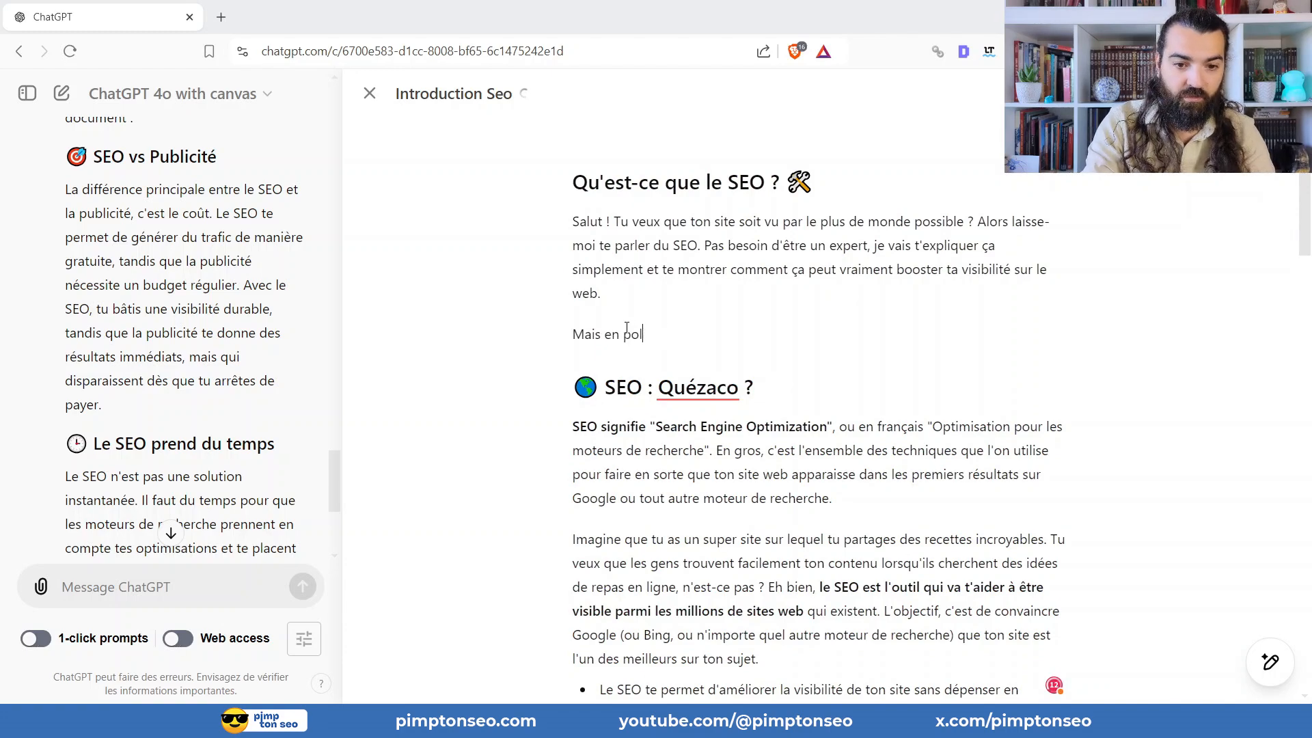
pyautogui.write('lsuje complè')
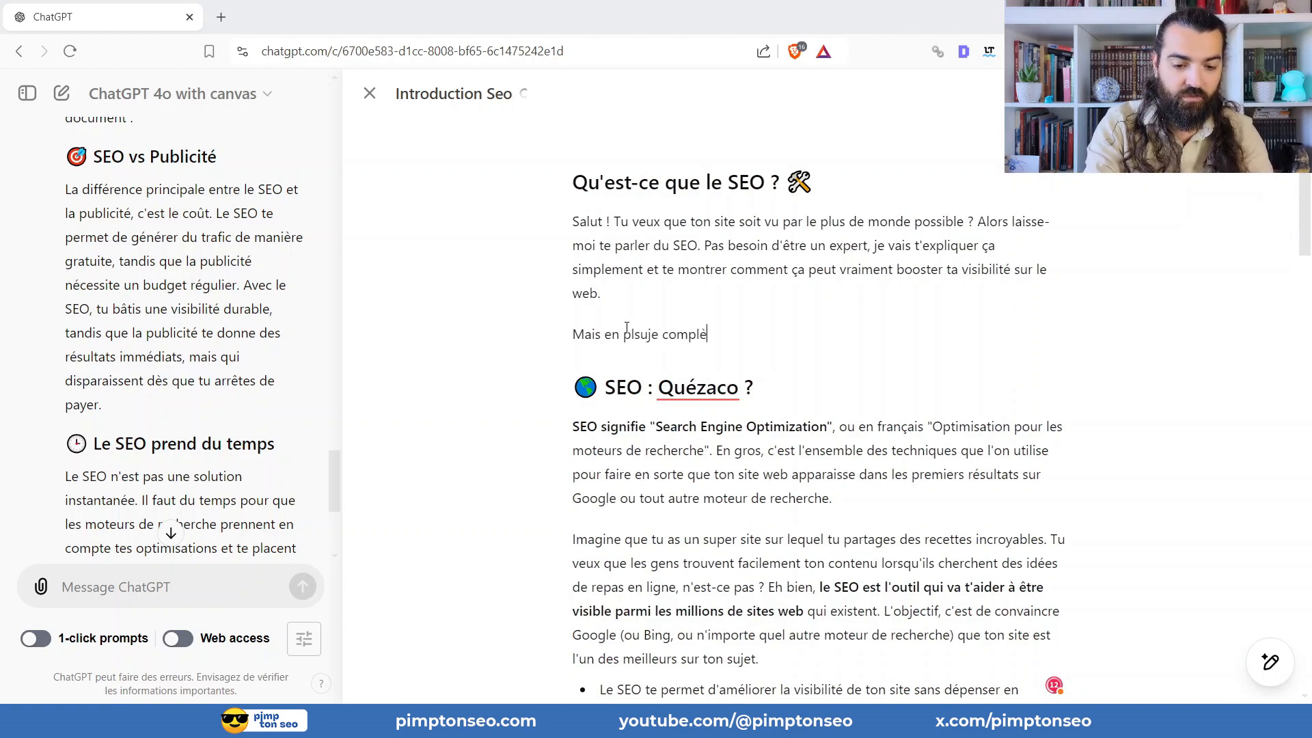
pyautogui.write('te mon intro')
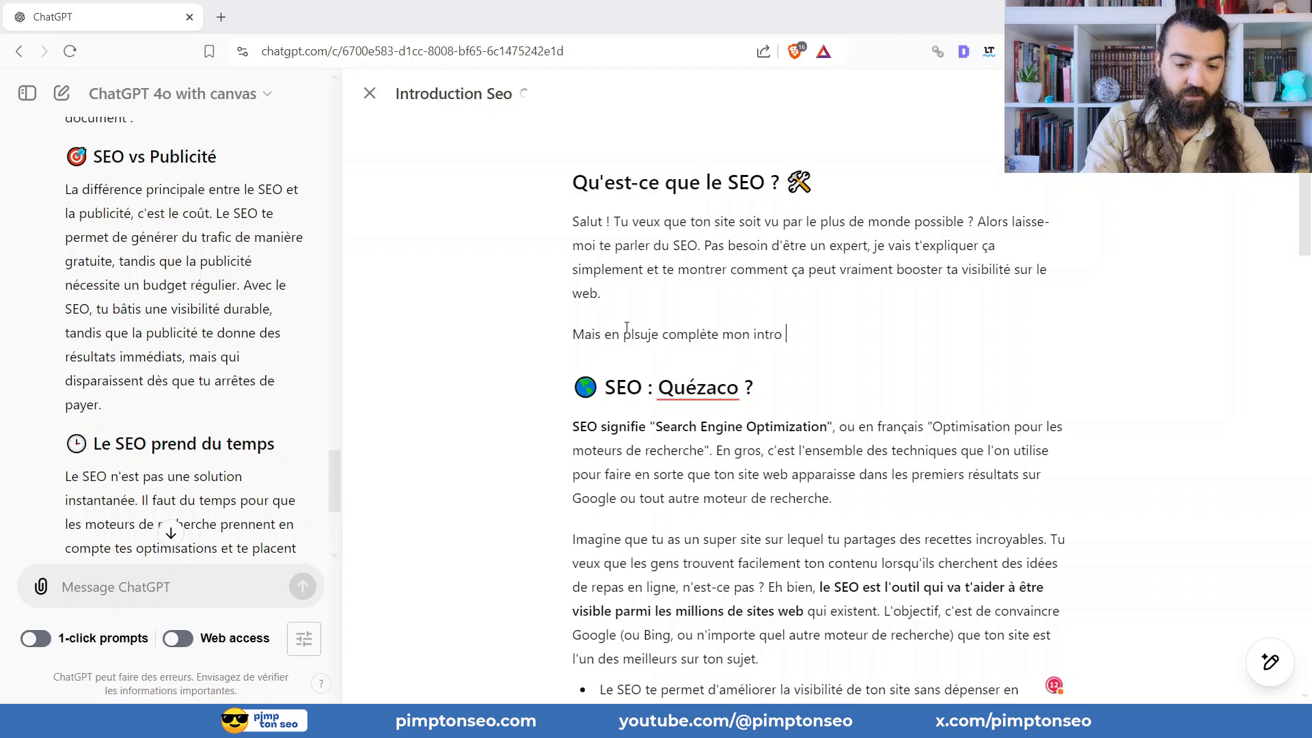
pyautogui.write(' abec une touche ')
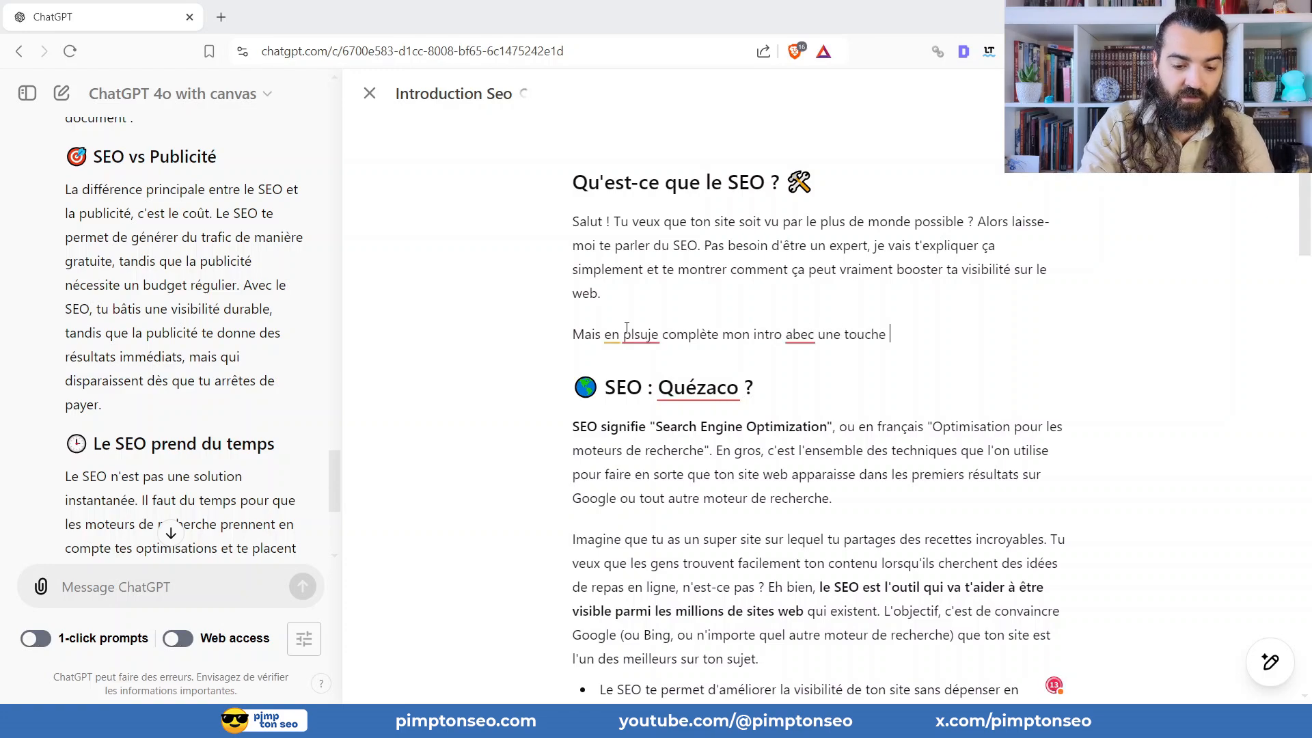
pyautogui.write('humaine.')
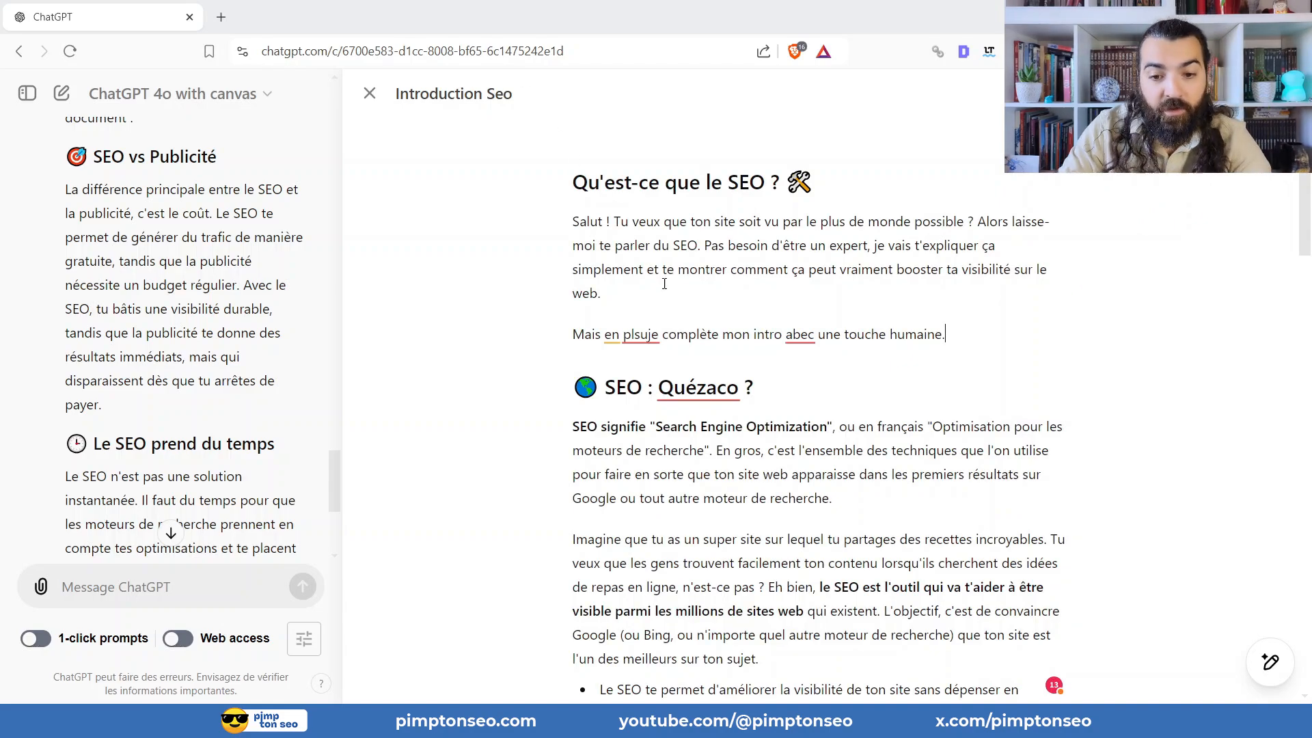
# Ask ChatGPT to suggest edits for the whole article with "Suggérer des modifications".
pyautogui.scroll(-20, 665, 283)
pyautogui.scroll(13, 842, 265)
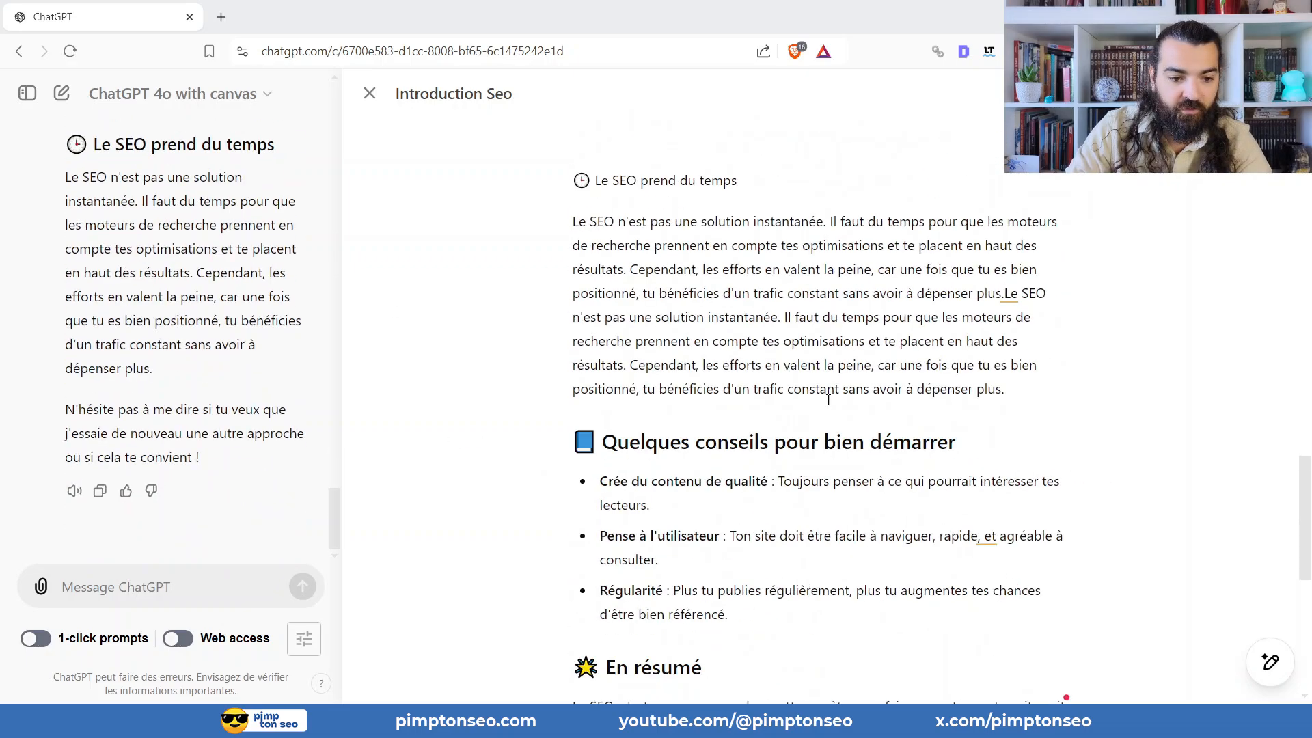
pyautogui.scroll(20, 828, 400)
pyautogui.moveTo(1270, 662)
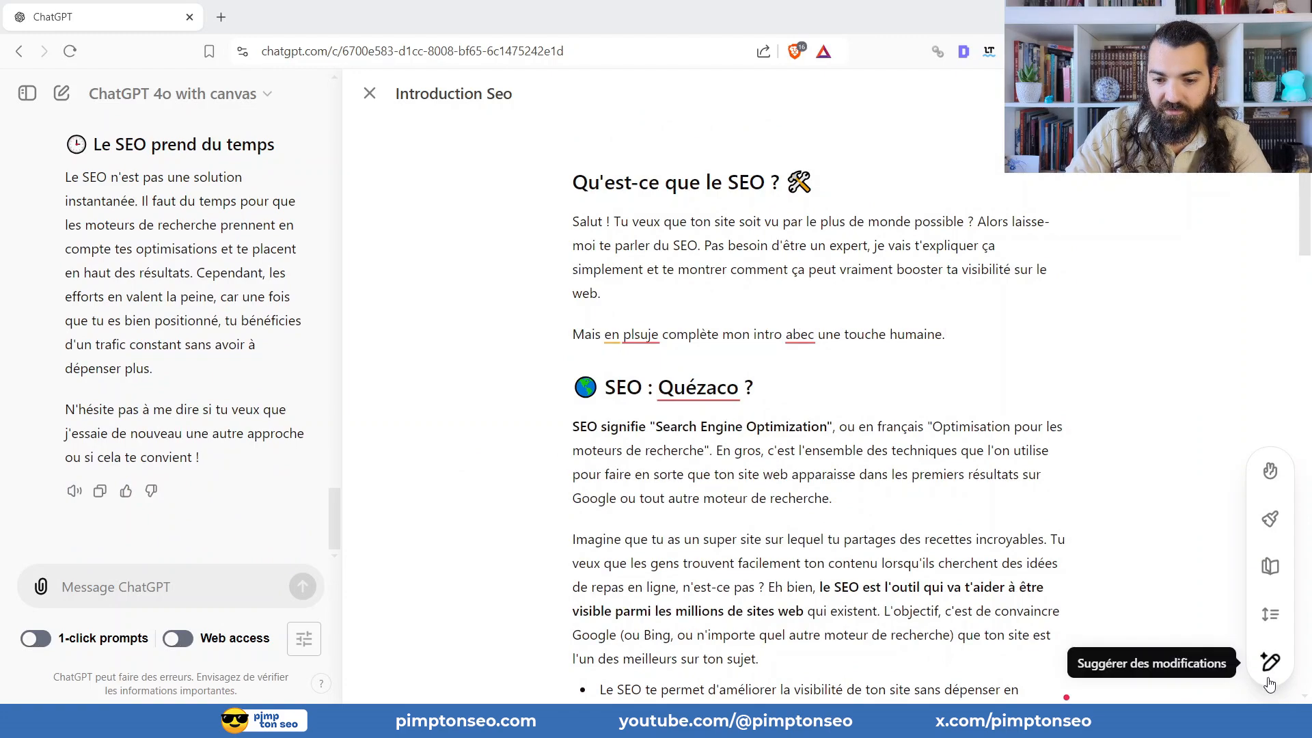
pyautogui.tripleClick(1075, 538)
pyautogui.click(1069, 436)
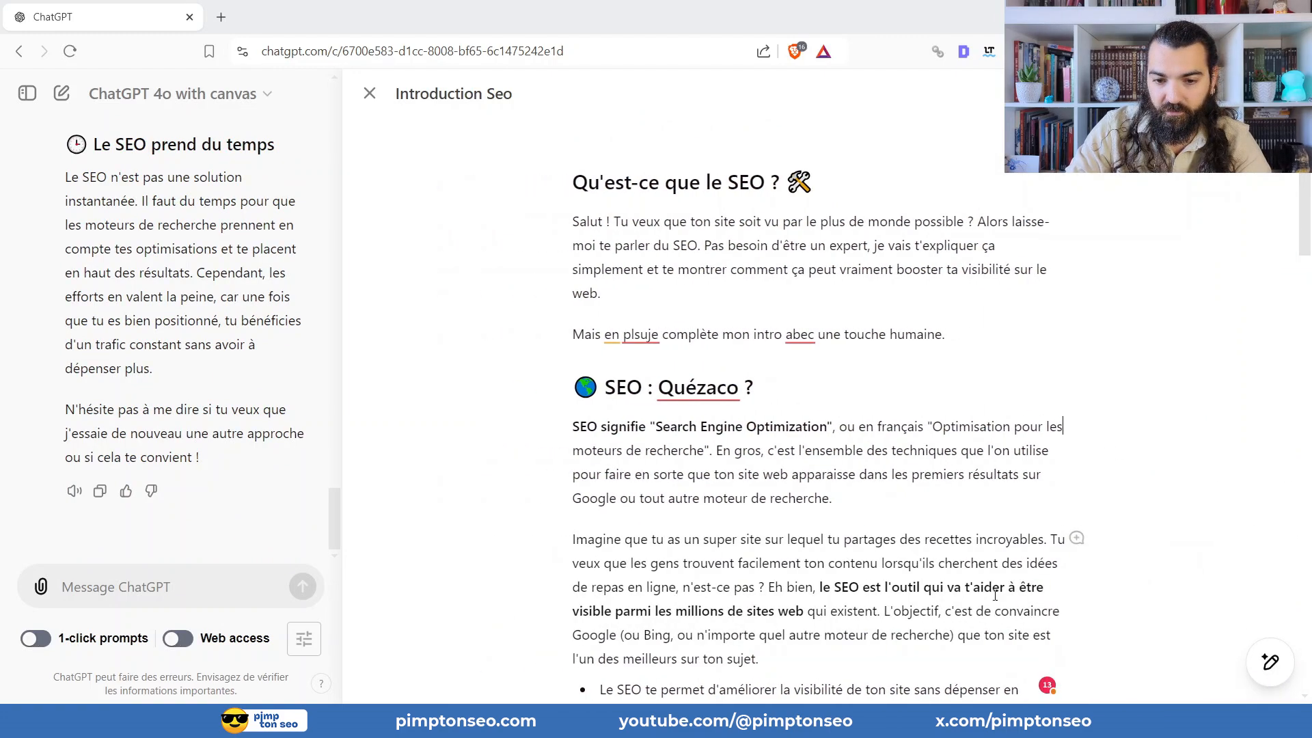
pyautogui.click(1272, 674)
pyautogui.click(1272, 673)
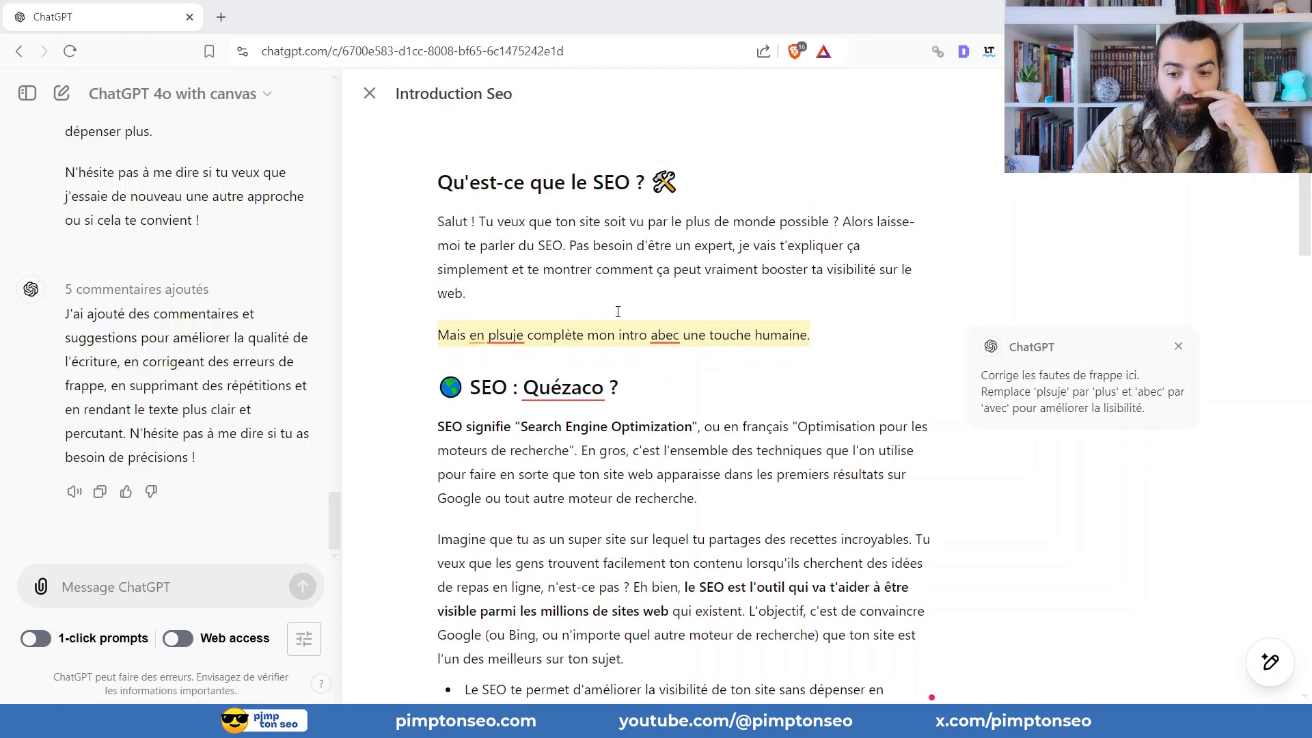
# Apply the suggestions to correct the introduction's typos and add a concrete example or statistic to the online reputation bullet.
pyautogui.moveTo(1125, 386)
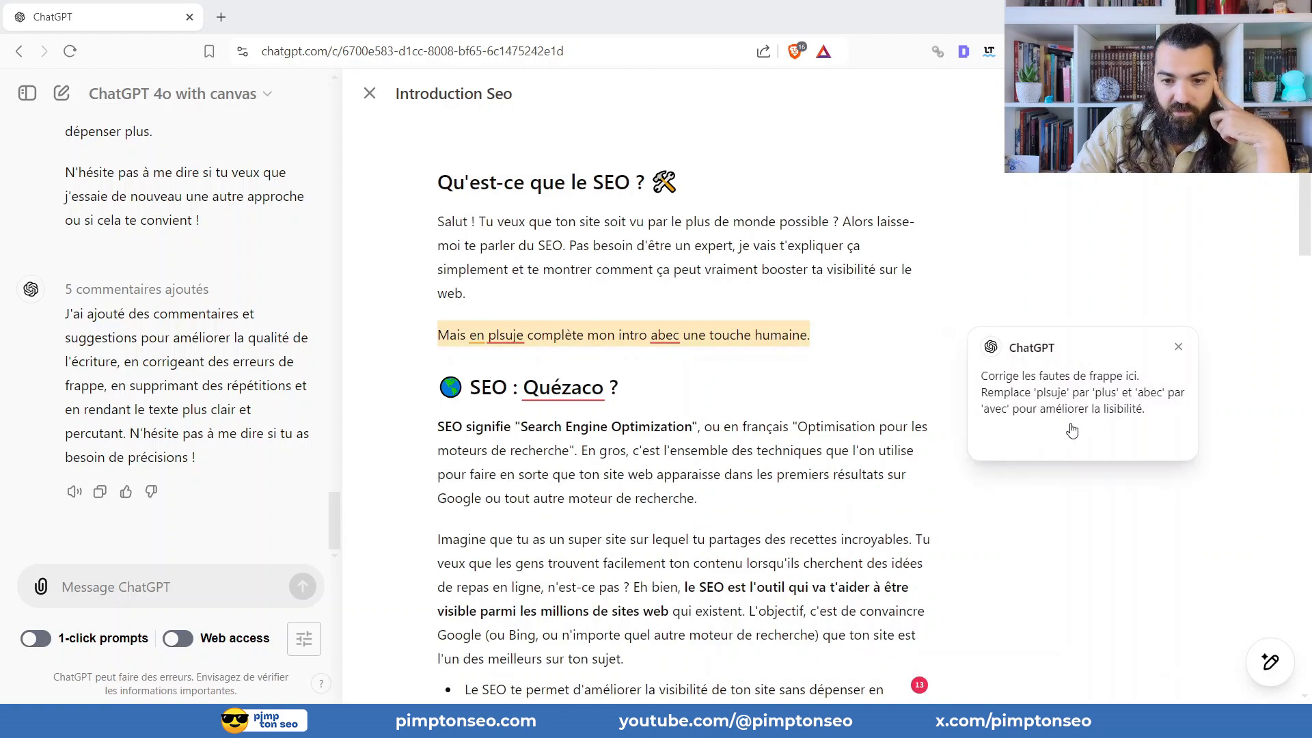
pyautogui.click(1017, 450)
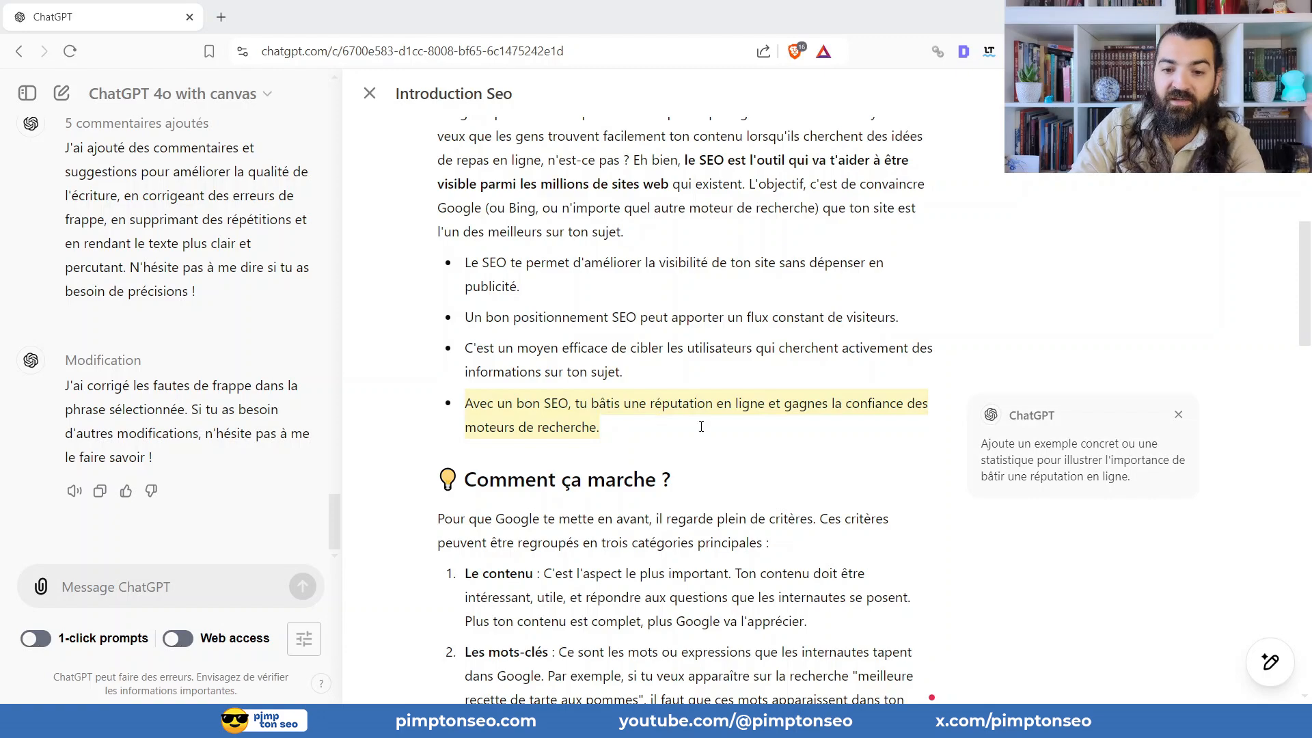
pyautogui.moveTo(1125, 475)
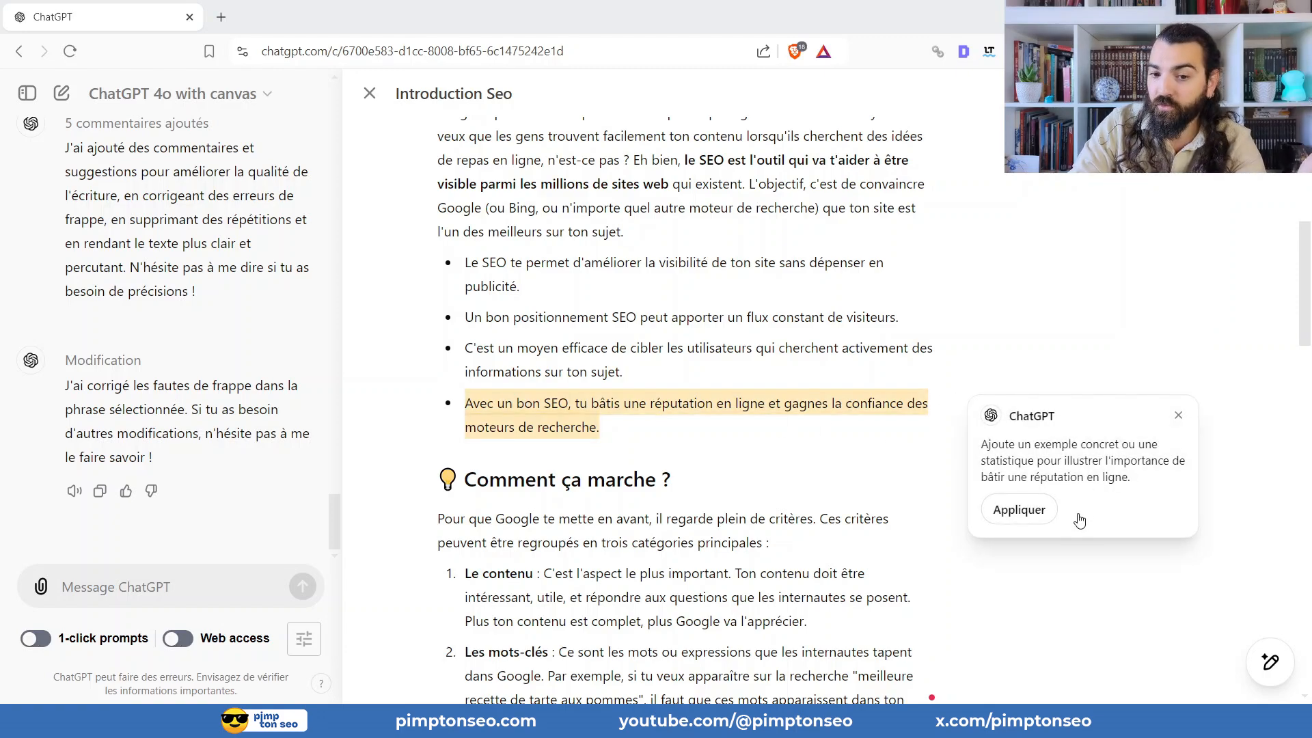
pyautogui.click(1007, 510)
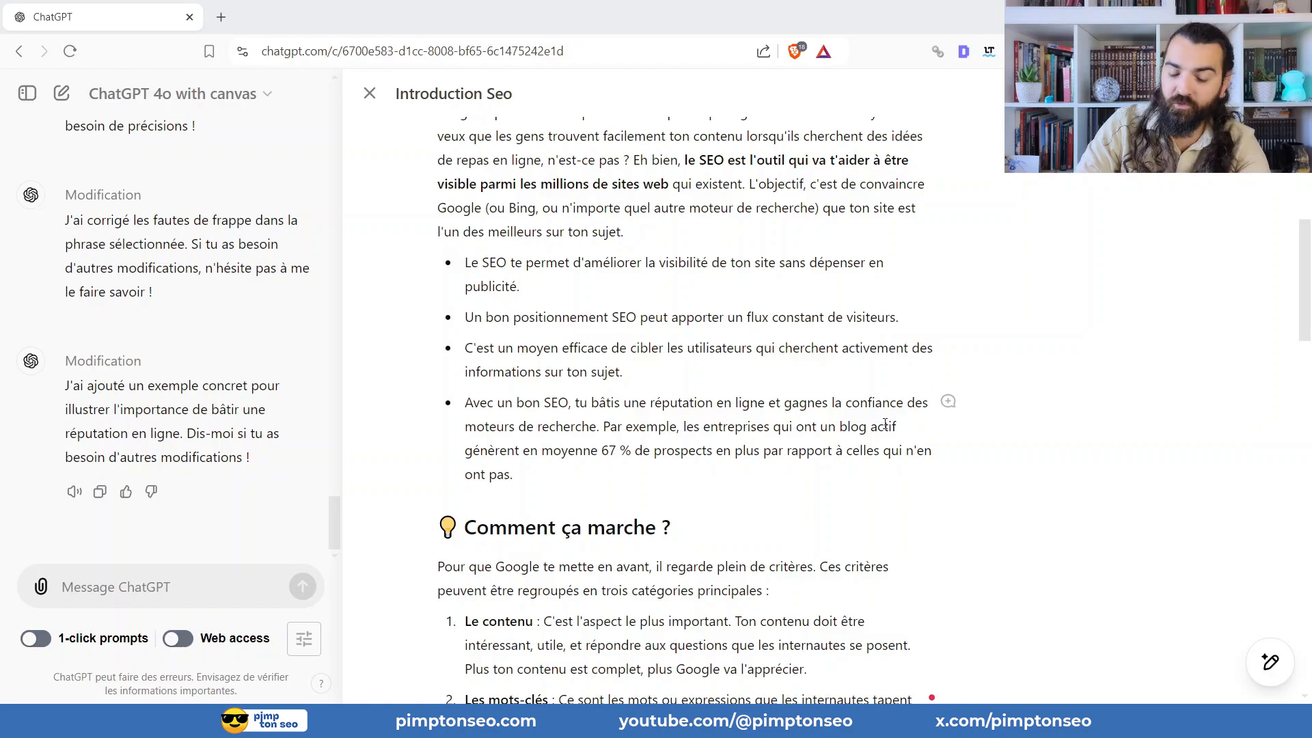
# Apply the suggestion to clarify or remove the out-of-context sentence "Ceci est un exemple.".
pyautogui.scroll(-8, 928, 418)
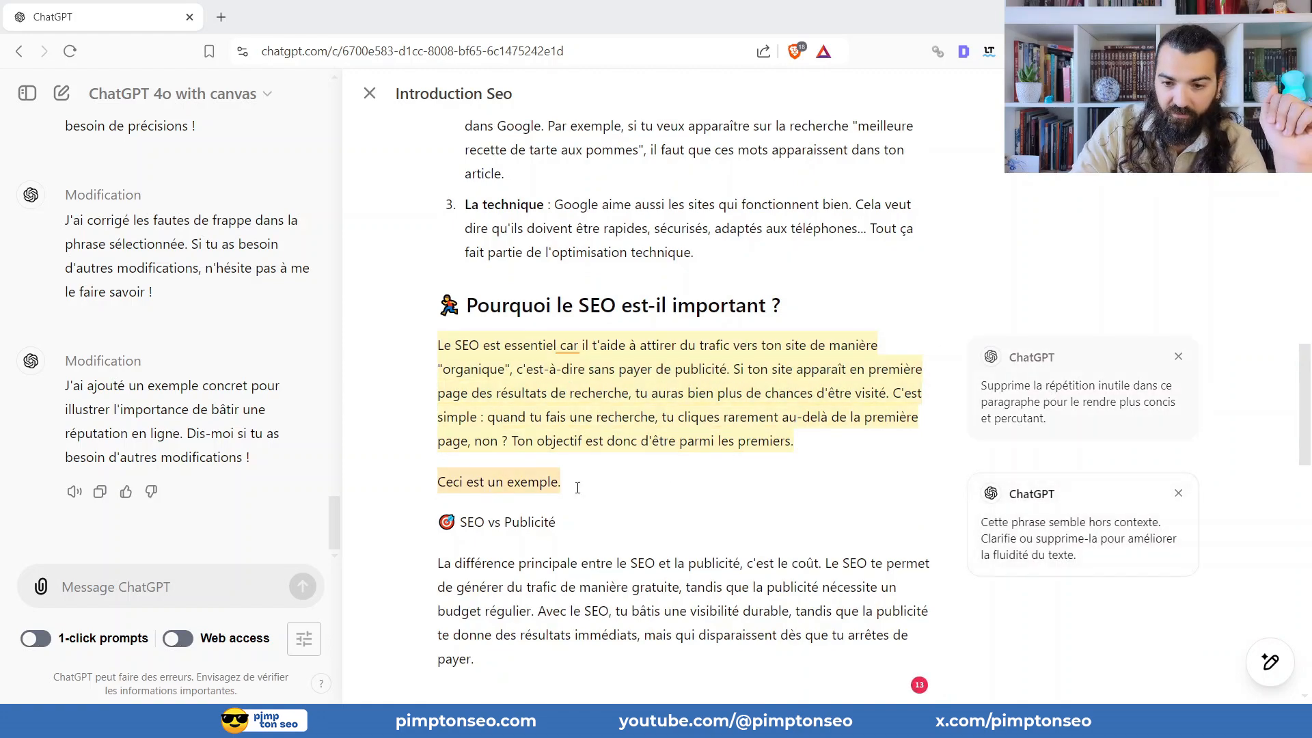
pyautogui.moveTo(1086, 555)
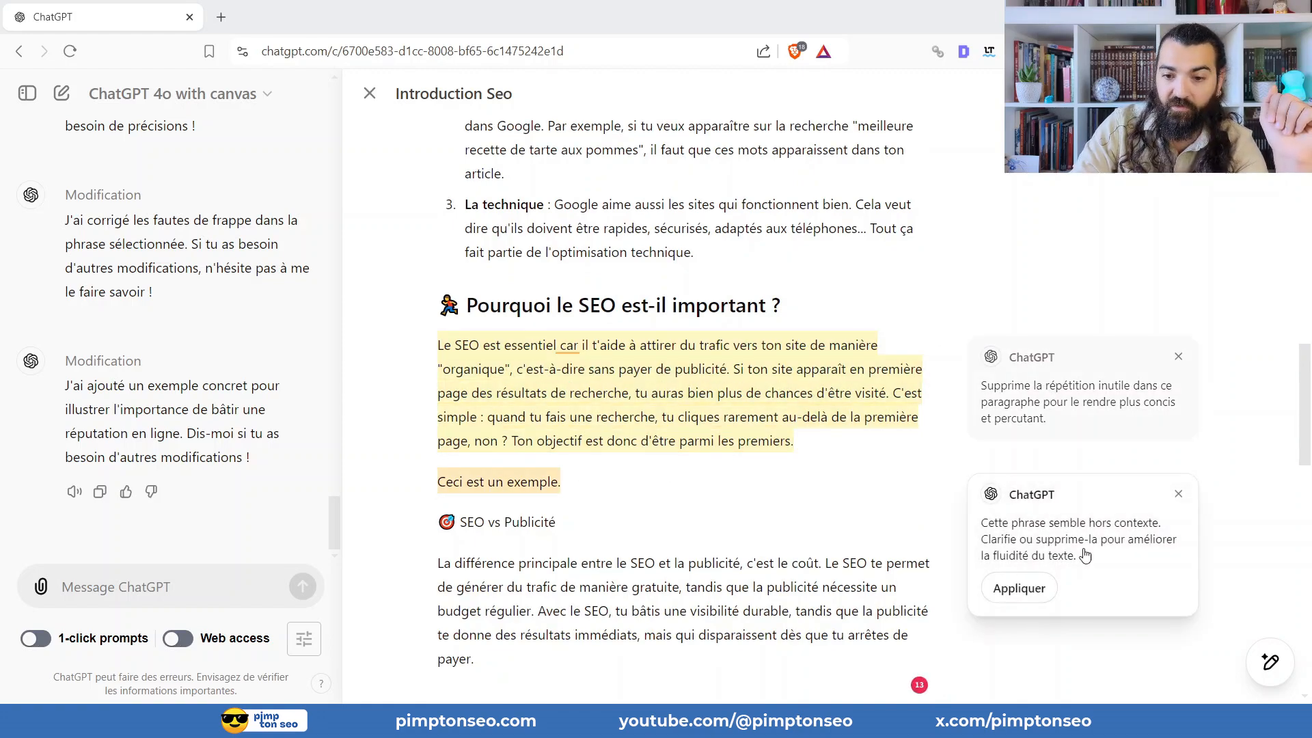
pyautogui.click(1017, 591)
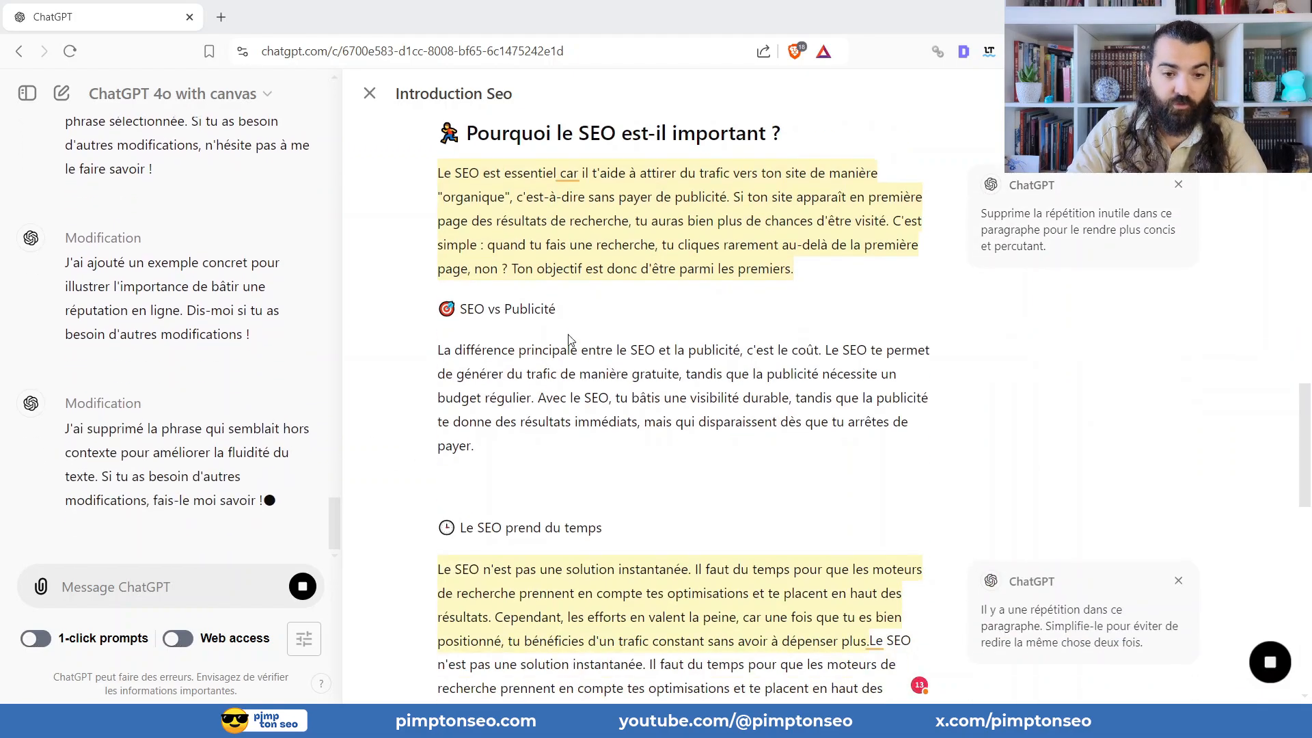
# Review the rest of the article and its remaining repetition suggestions, and reveal the editing options, including "Ajuster la longueur".
pyautogui.scroll(-6, 788, 266)
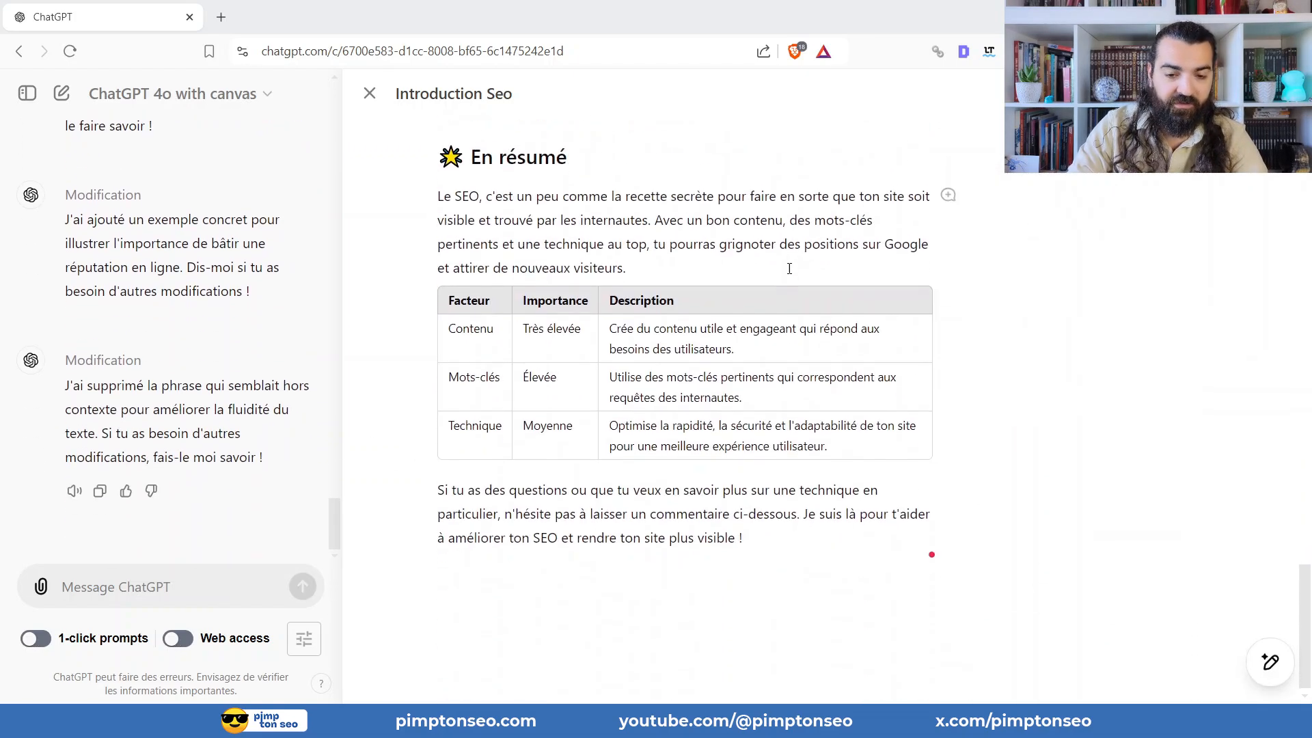
pyautogui.scroll(10, 715, 308)
pyautogui.scroll(-1, 584, 411)
pyautogui.scroll(-1, 615, 414)
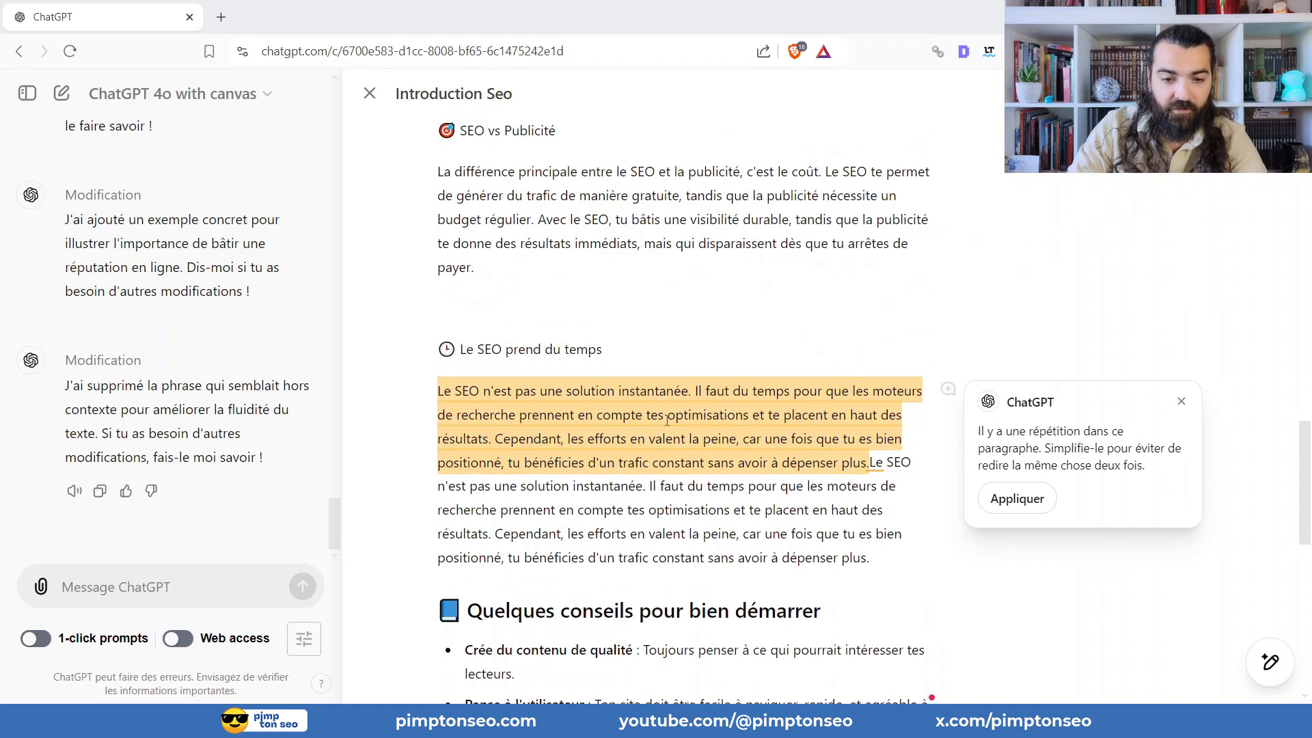
pyautogui.scroll(6, 641, 533)
pyautogui.scroll(-4, 607, 578)
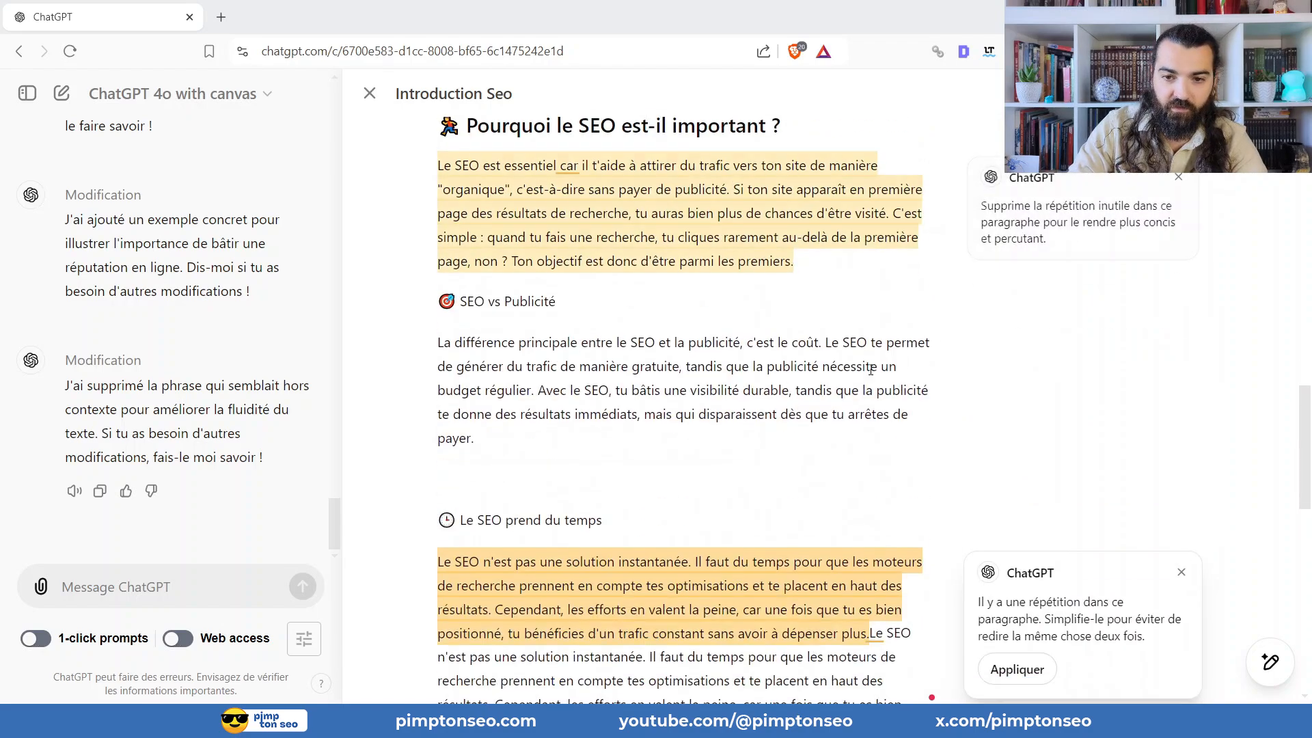
pyautogui.scroll(8, 690, 444)
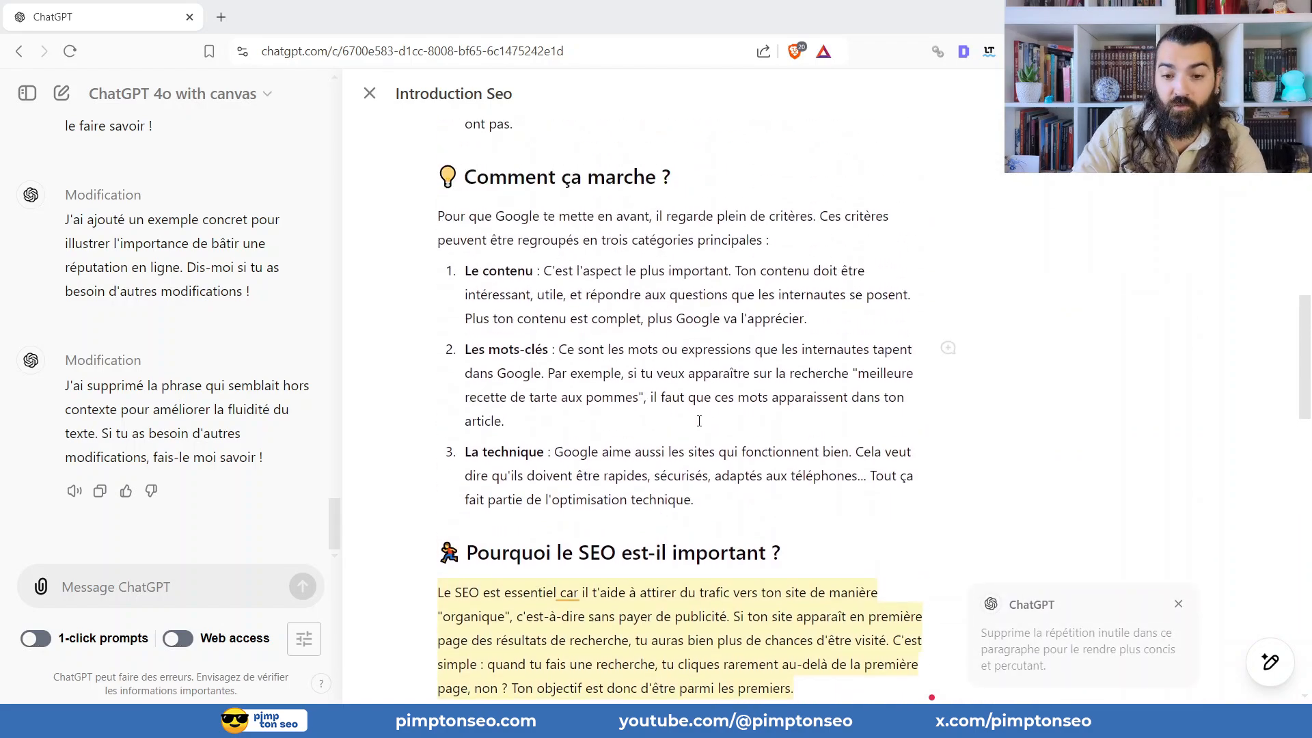
pyautogui.scroll(-5, 873, 446)
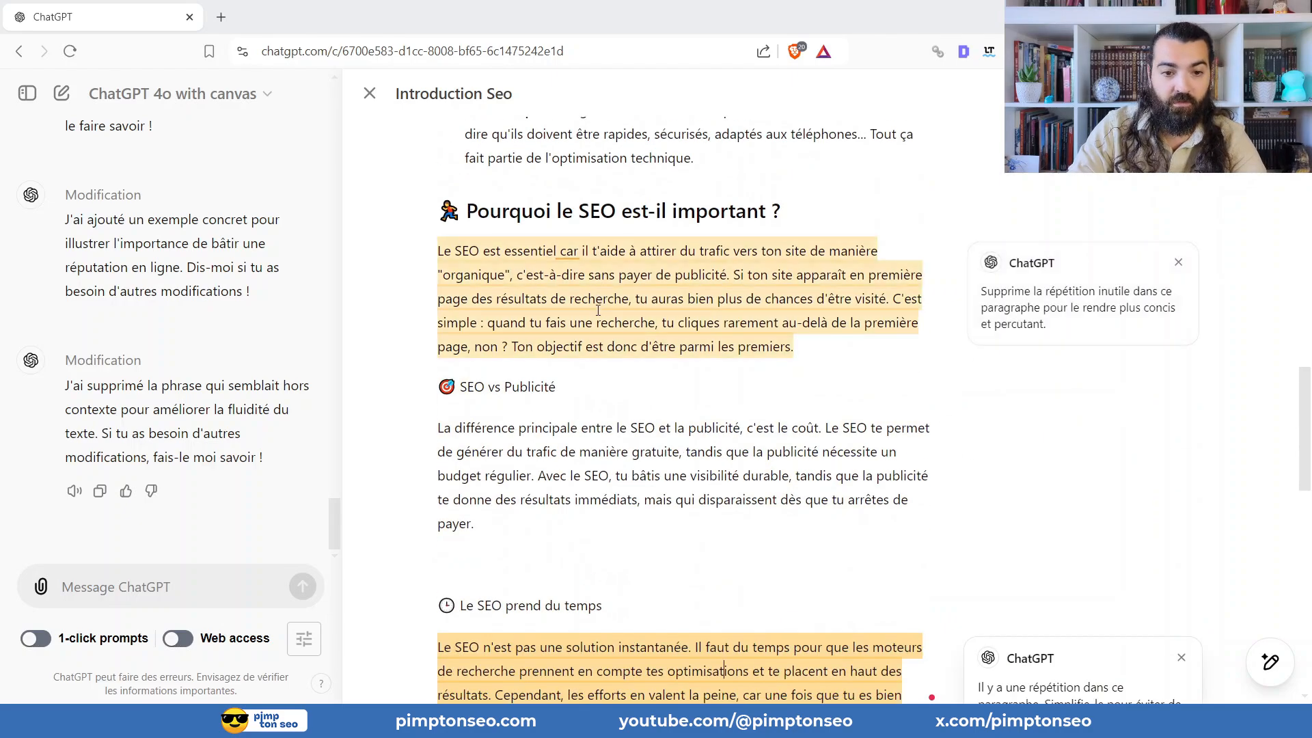
pyautogui.scroll(-4, 600, 359)
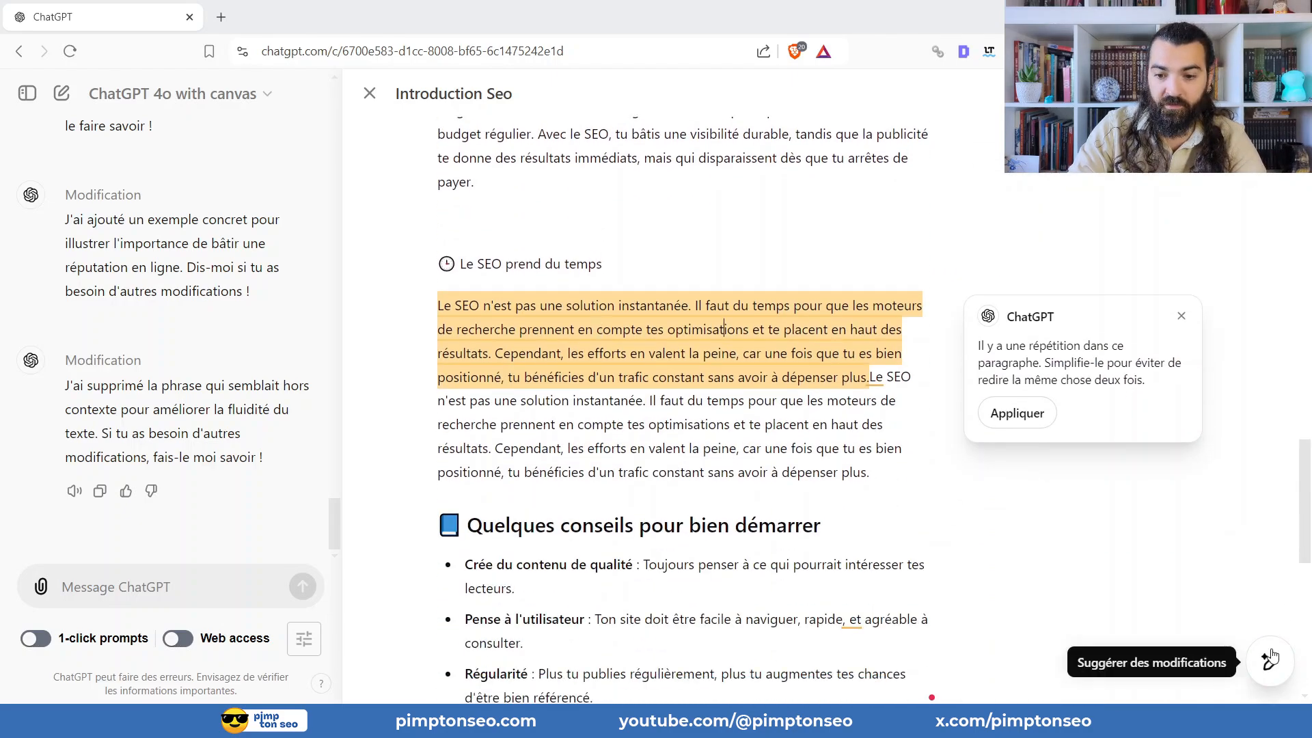
pyautogui.moveTo(1270, 663)
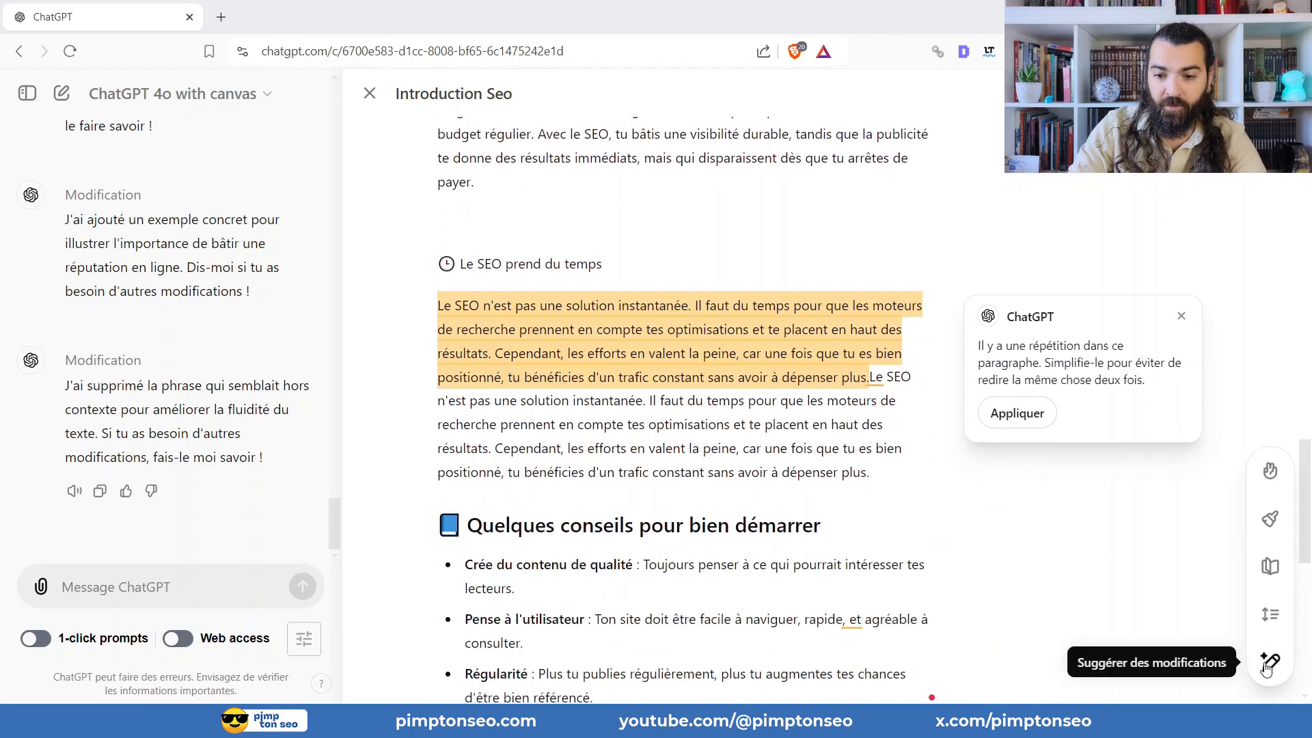
# Shorten the whole article by adjusting its length to "Plus court" and check the condensed text.
pyautogui.click(1269, 618)
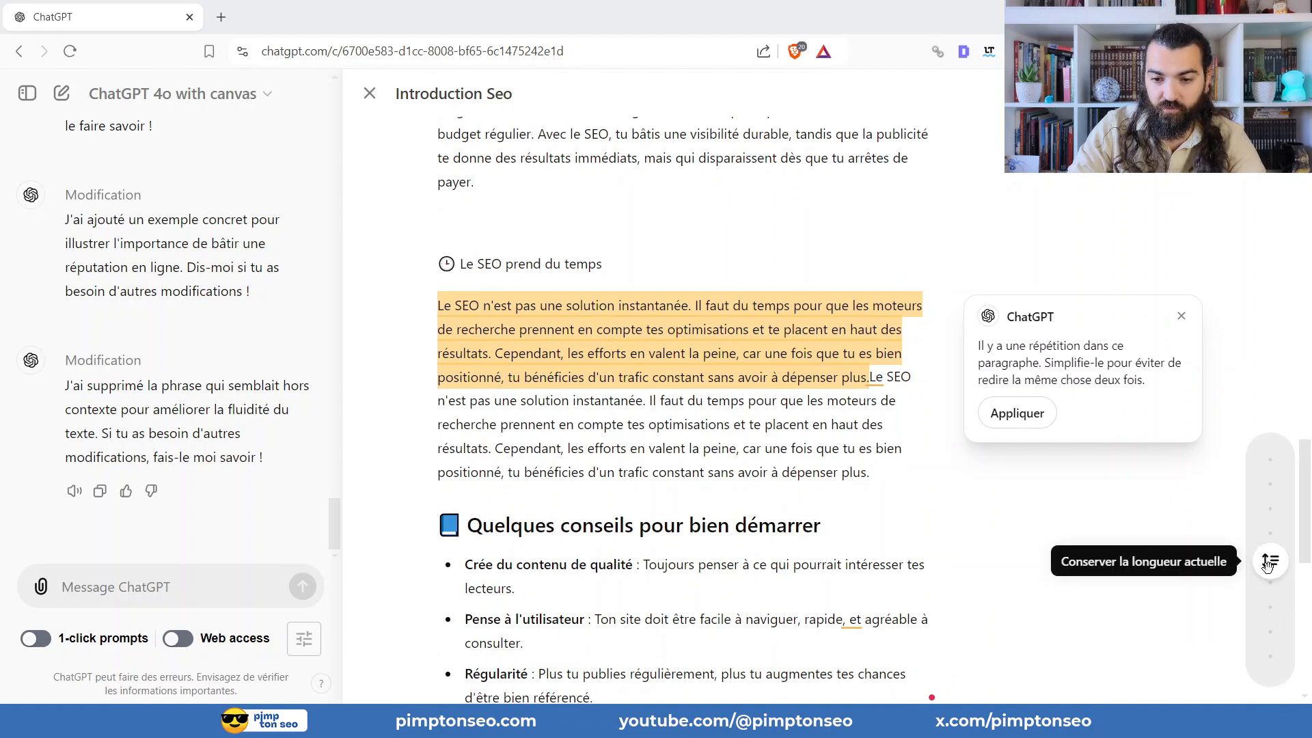
pyautogui.moveTo(1268, 564); pyautogui.dragTo(1267, 616)
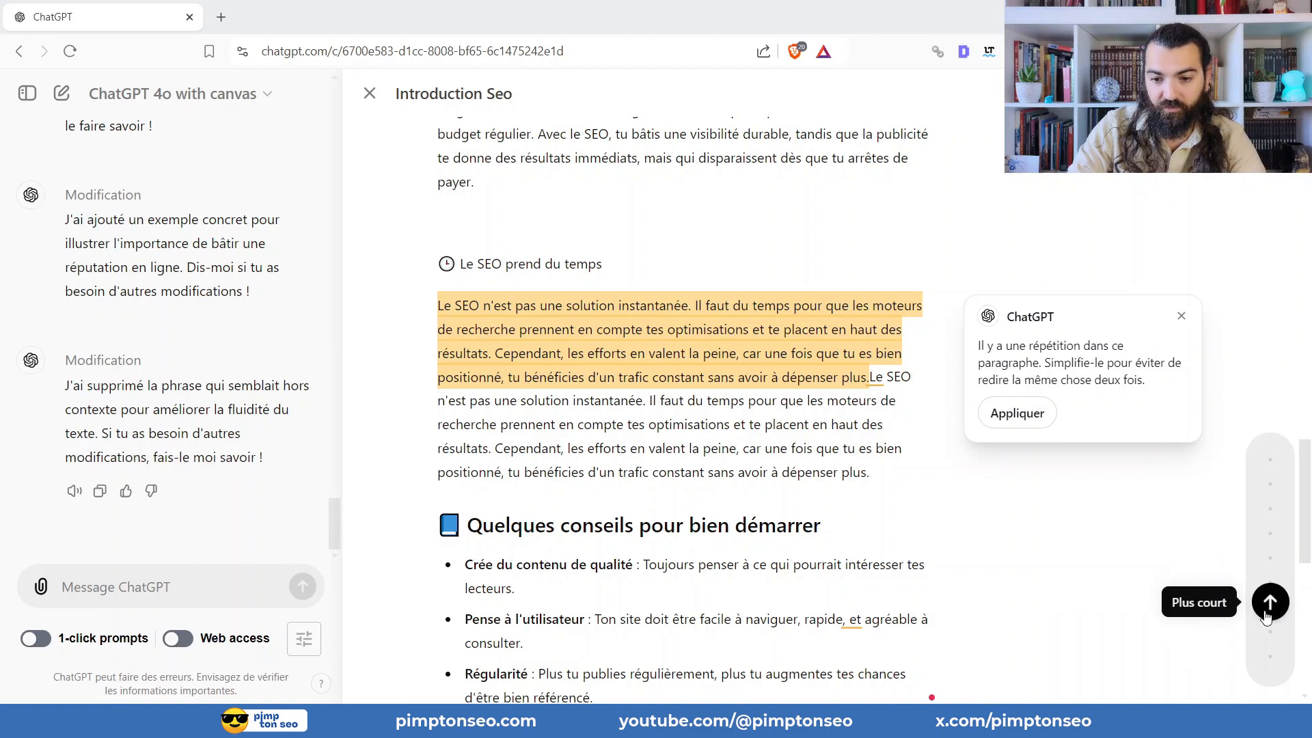
pyautogui.click(1273, 603)
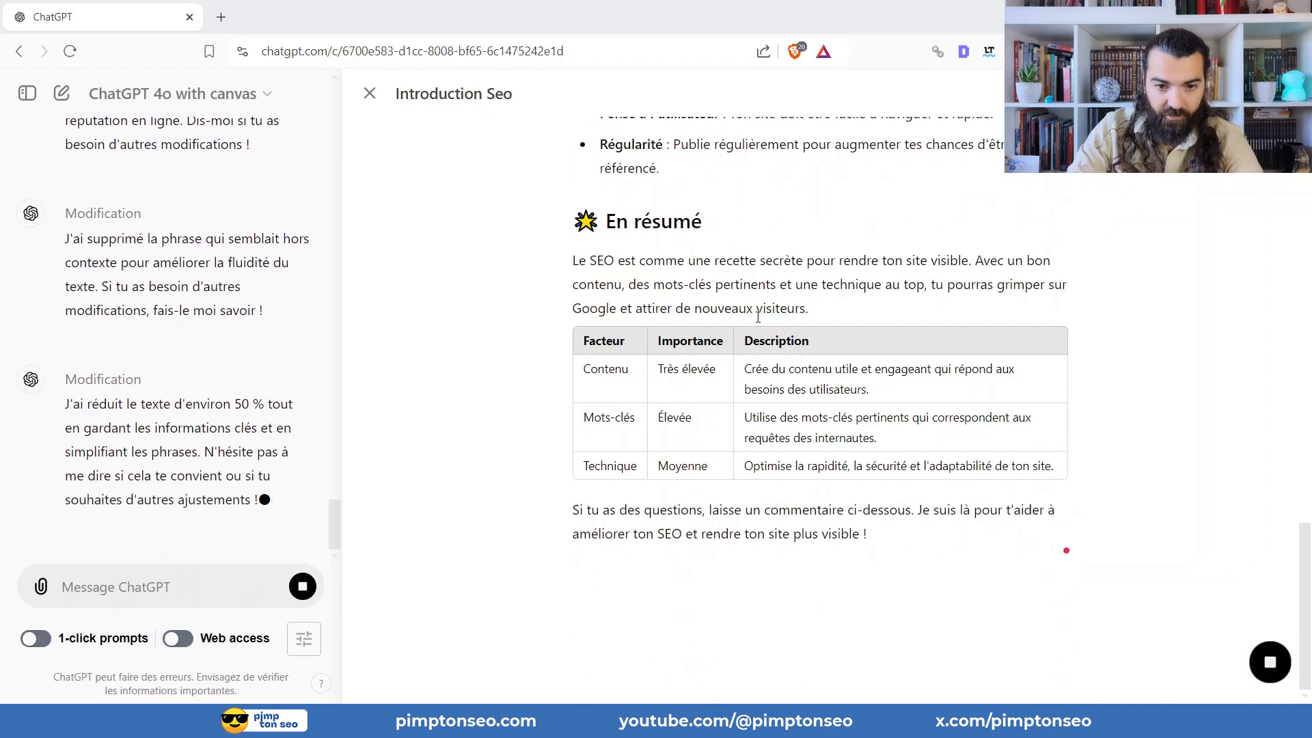
pyautogui.scroll(15, 752, 273)
pyautogui.scroll(5, 711, 232)
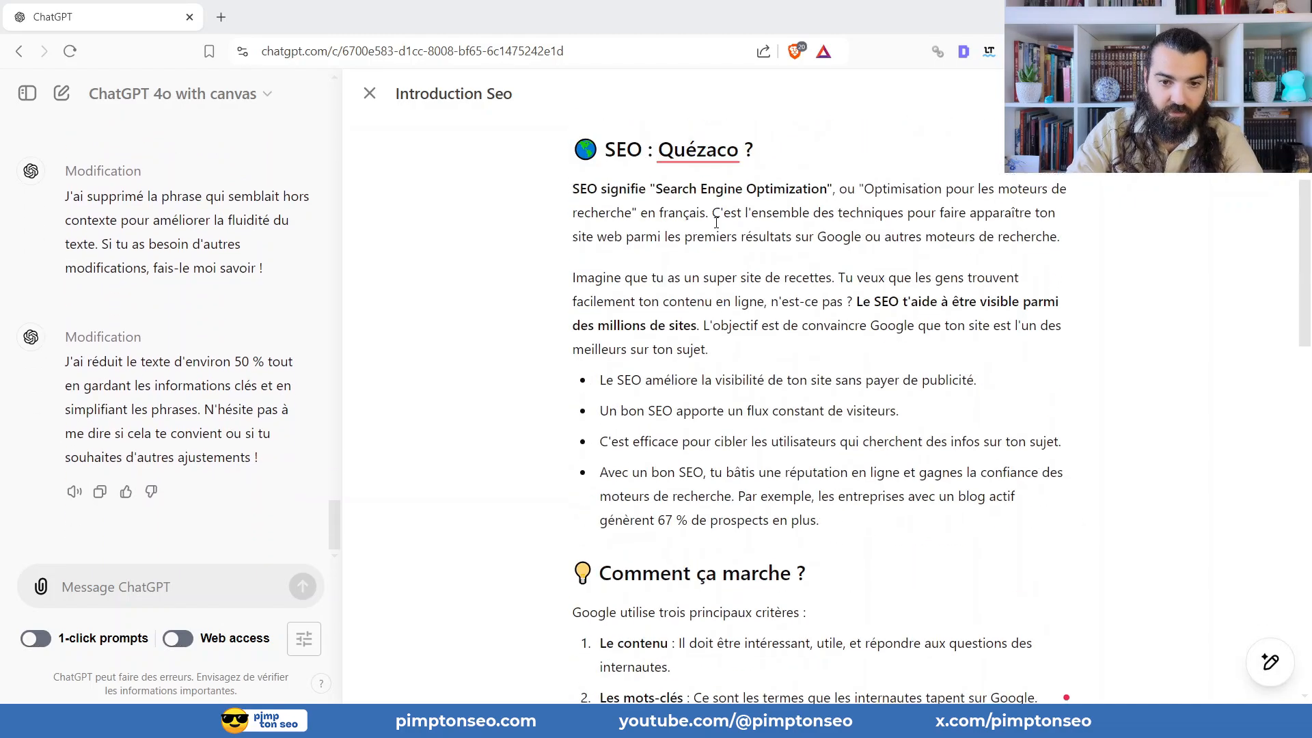
pyautogui.scroll(-17, 722, 179)
pyautogui.scroll(14, 820, 417)
pyautogui.scroll(1, 882, 455)
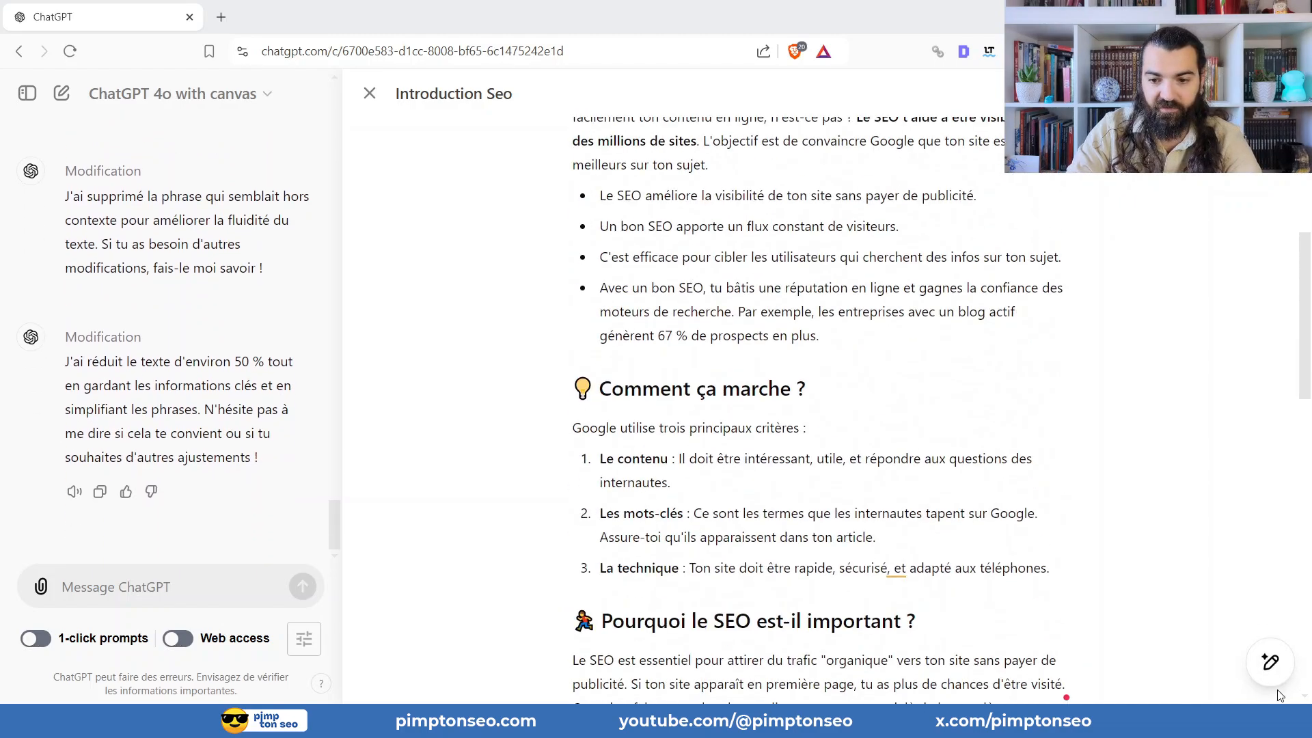
# Rewrite the article at the "Maternelle" reading level and check the simplified sections.
pyautogui.moveTo(1271, 662)
pyautogui.click(1268, 566)
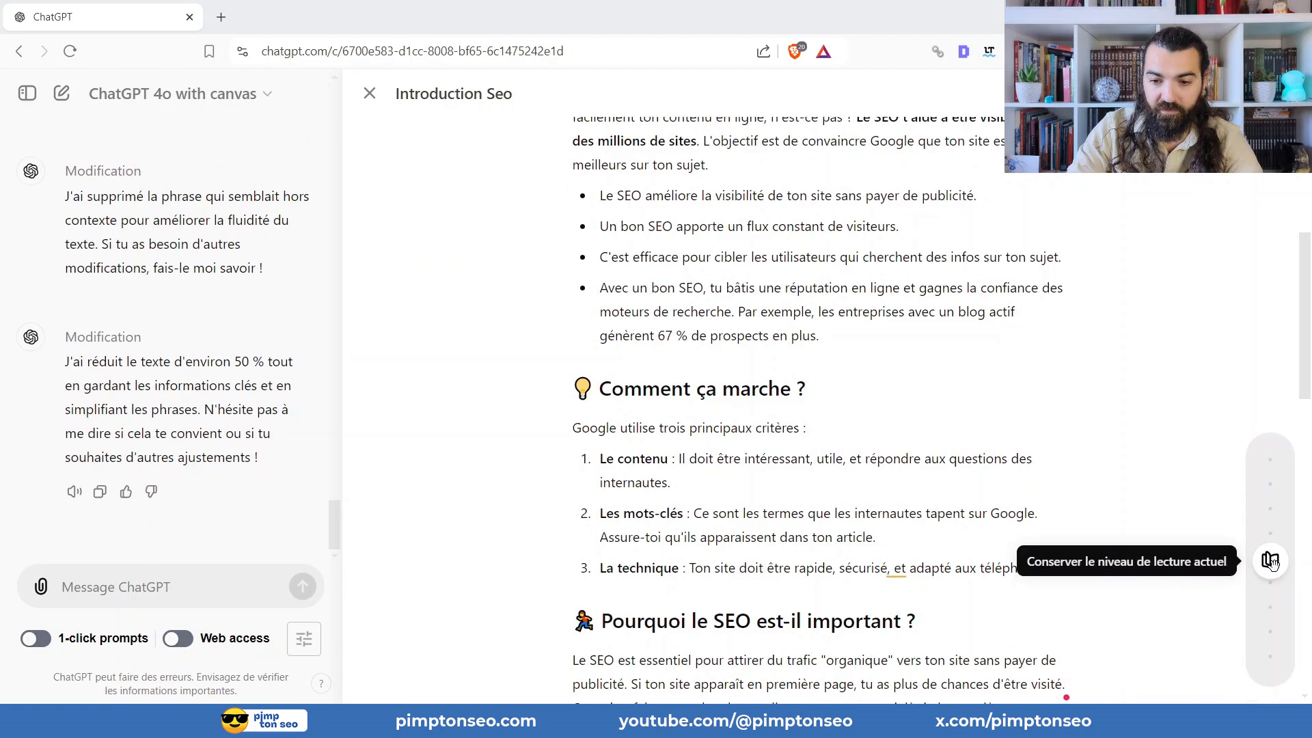
pyautogui.moveTo(1272, 564); pyautogui.dragTo(1236, 703)
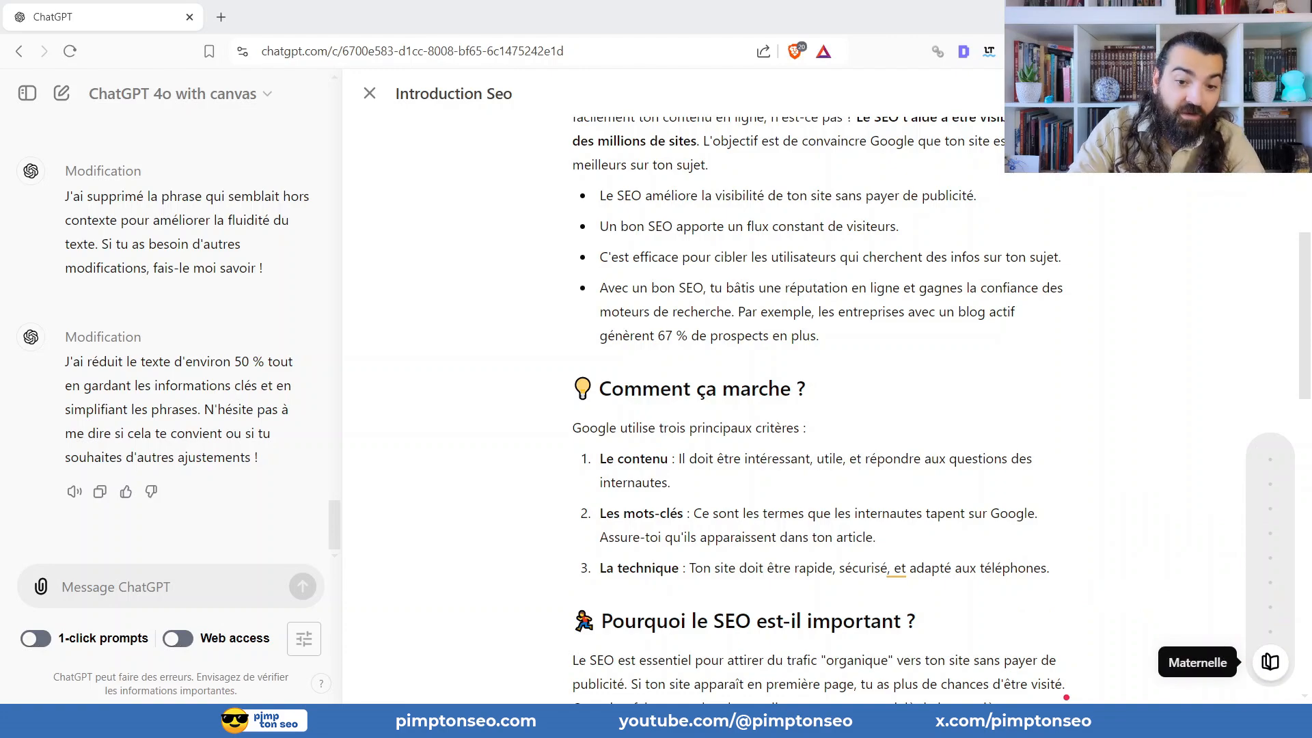
pyautogui.click(1270, 657)
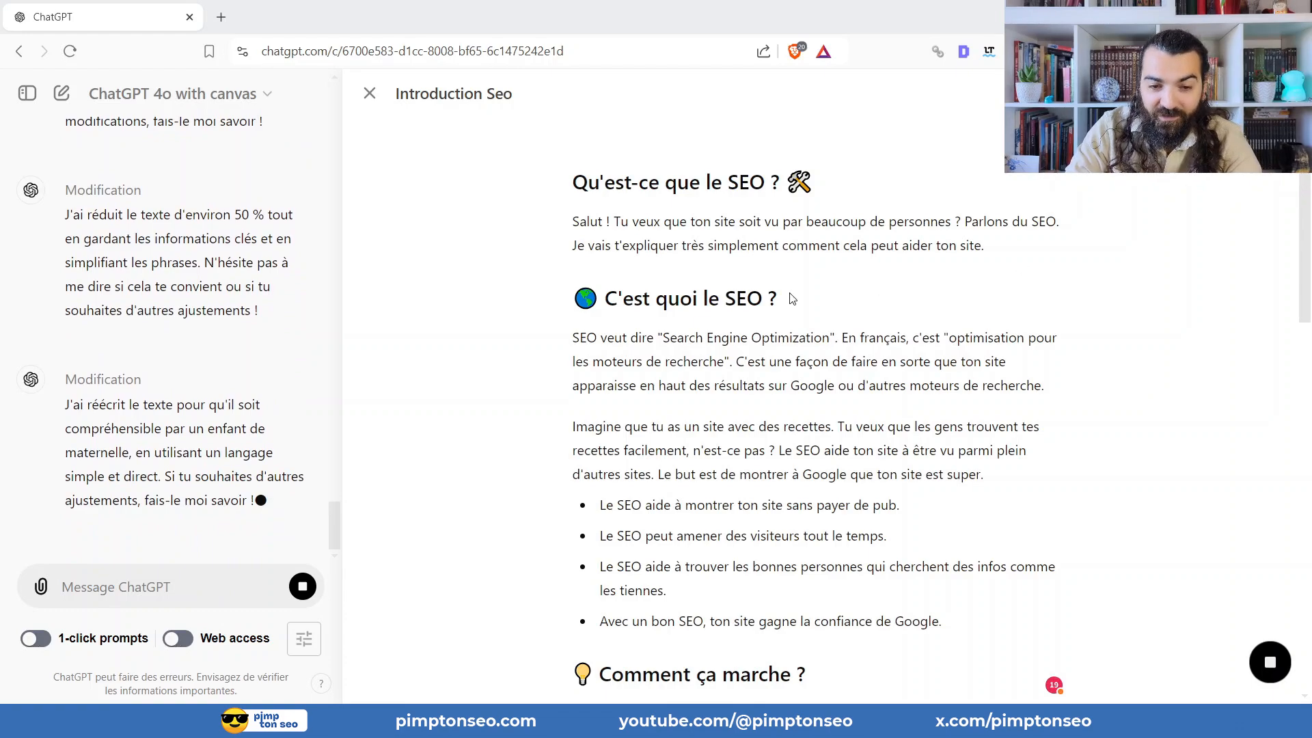
pyautogui.scroll(-2, 775, 269)
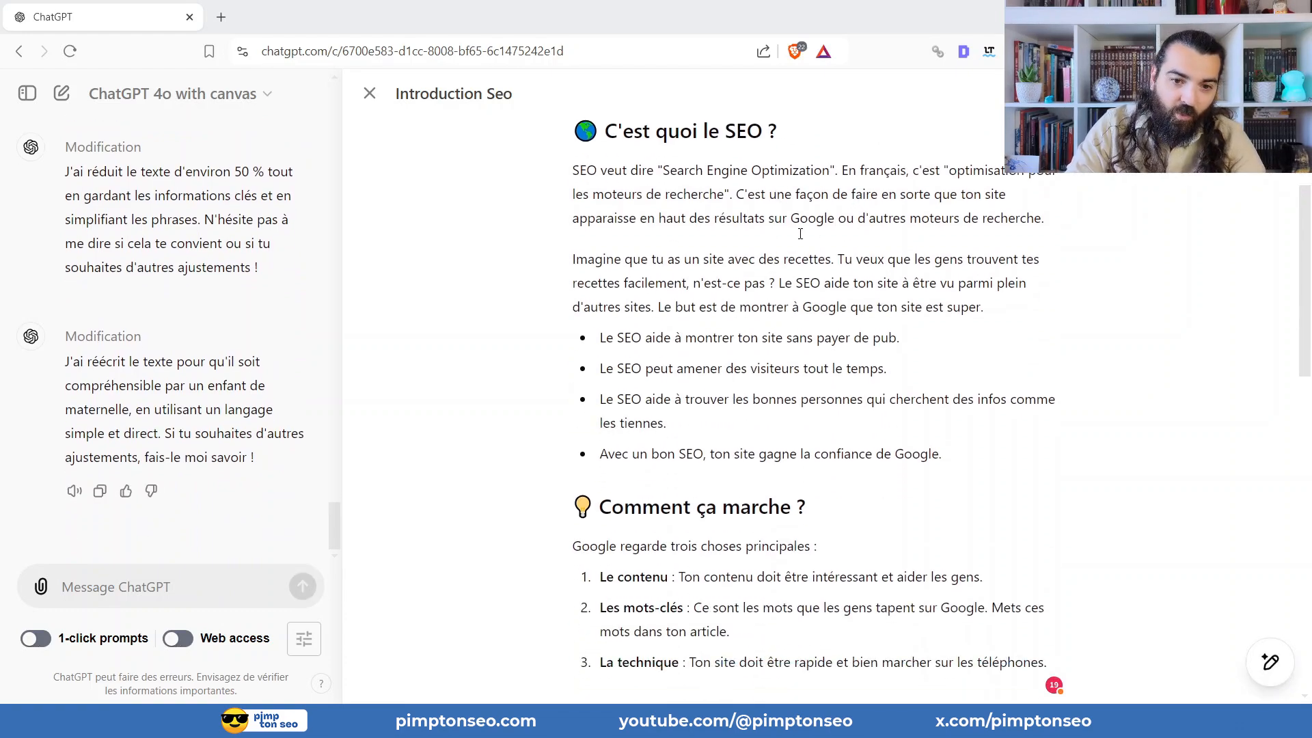
pyautogui.scroll(-3, 813, 256)
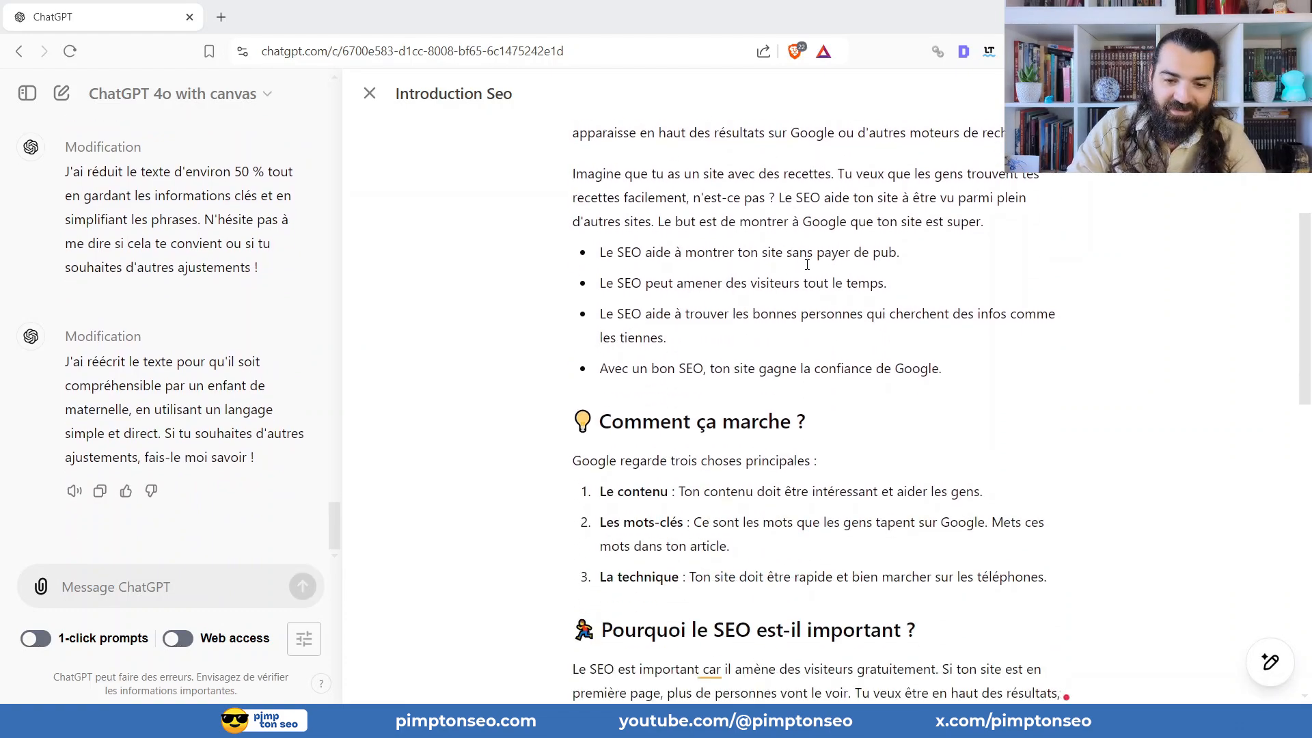
pyautogui.scroll(-3, 822, 253)
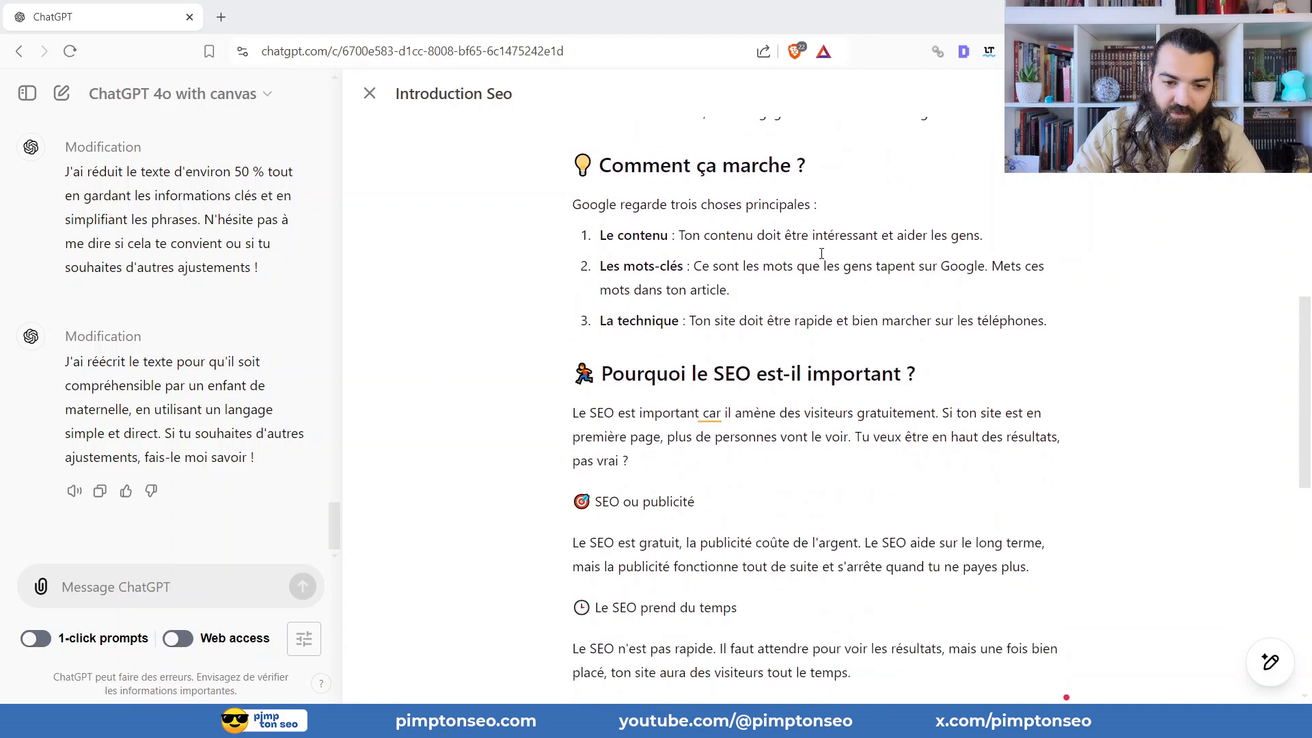
# Rewrite the article at the highest reading level, suited to a doctoral student.
pyautogui.moveTo(1271, 662)
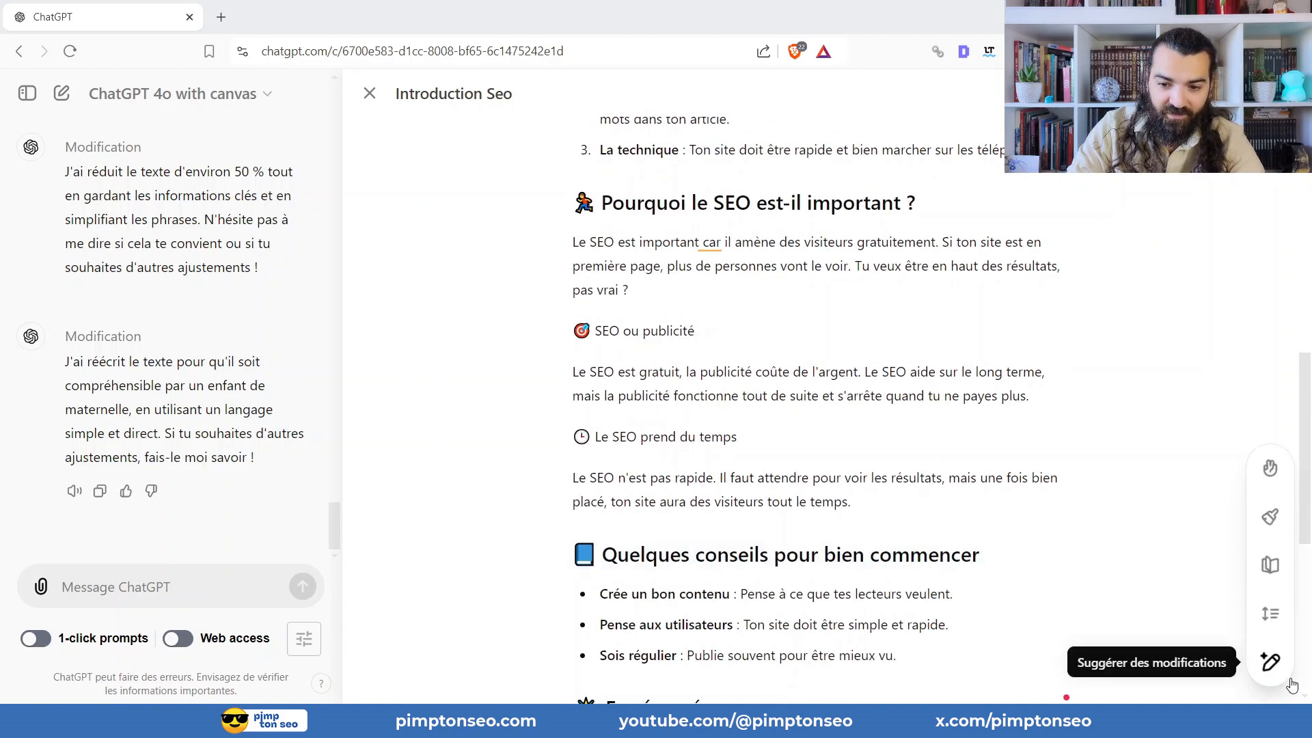
pyautogui.click(1270, 567)
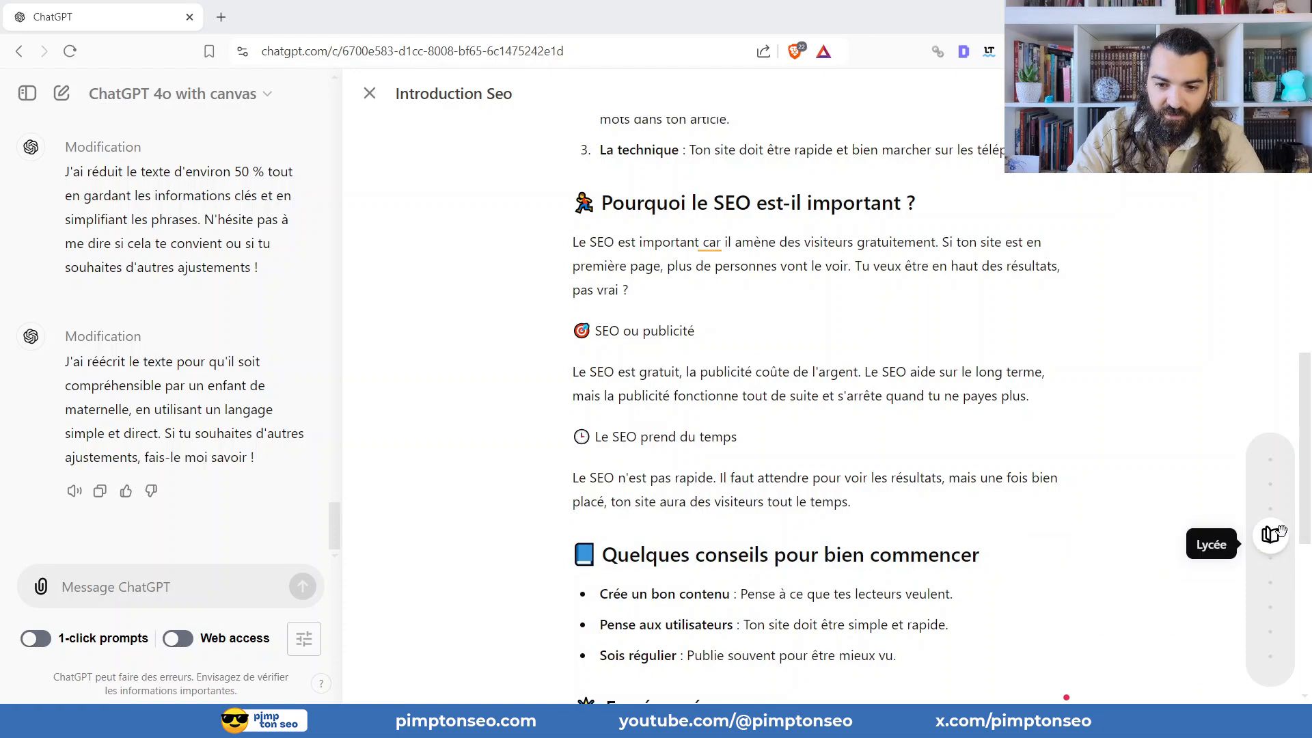
pyautogui.click(1266, 451)
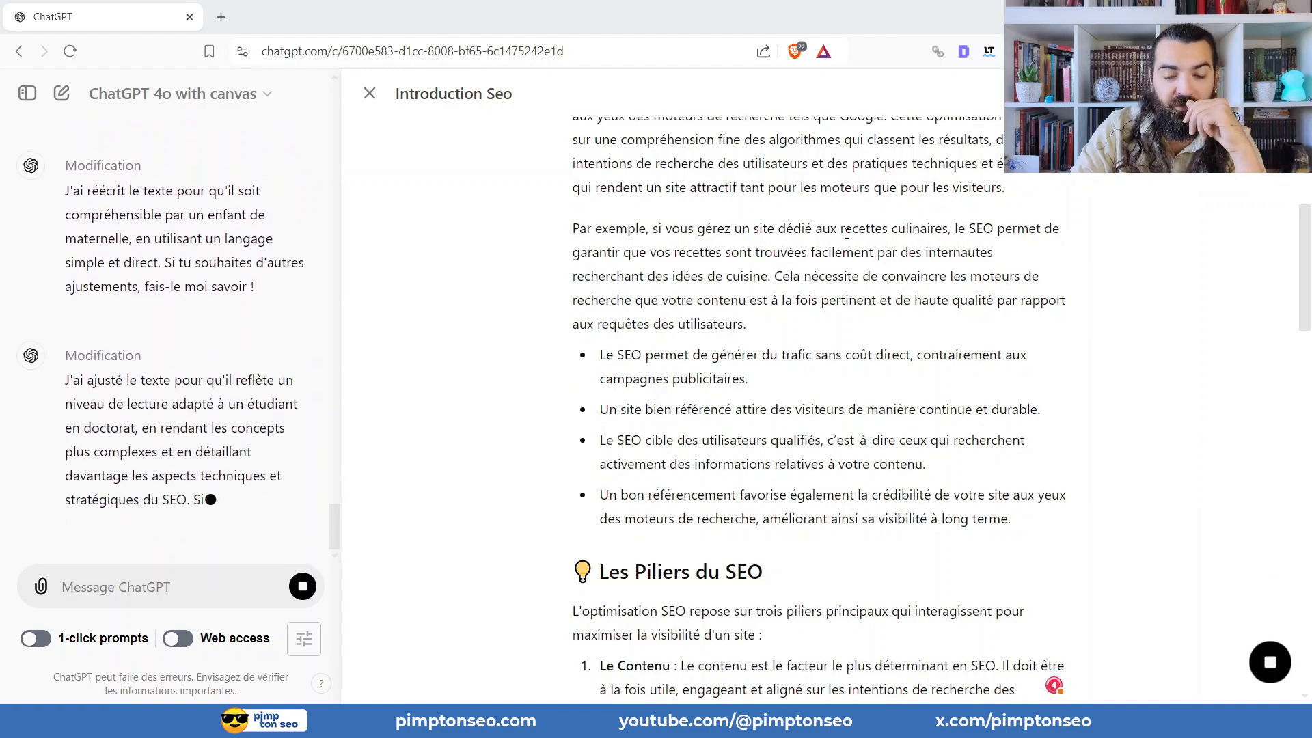
# Review the doctorate-level rewrite, from the introduction to the sections on advertising, patience and practical advice.
pyautogui.scroll(-5, 880, 224)
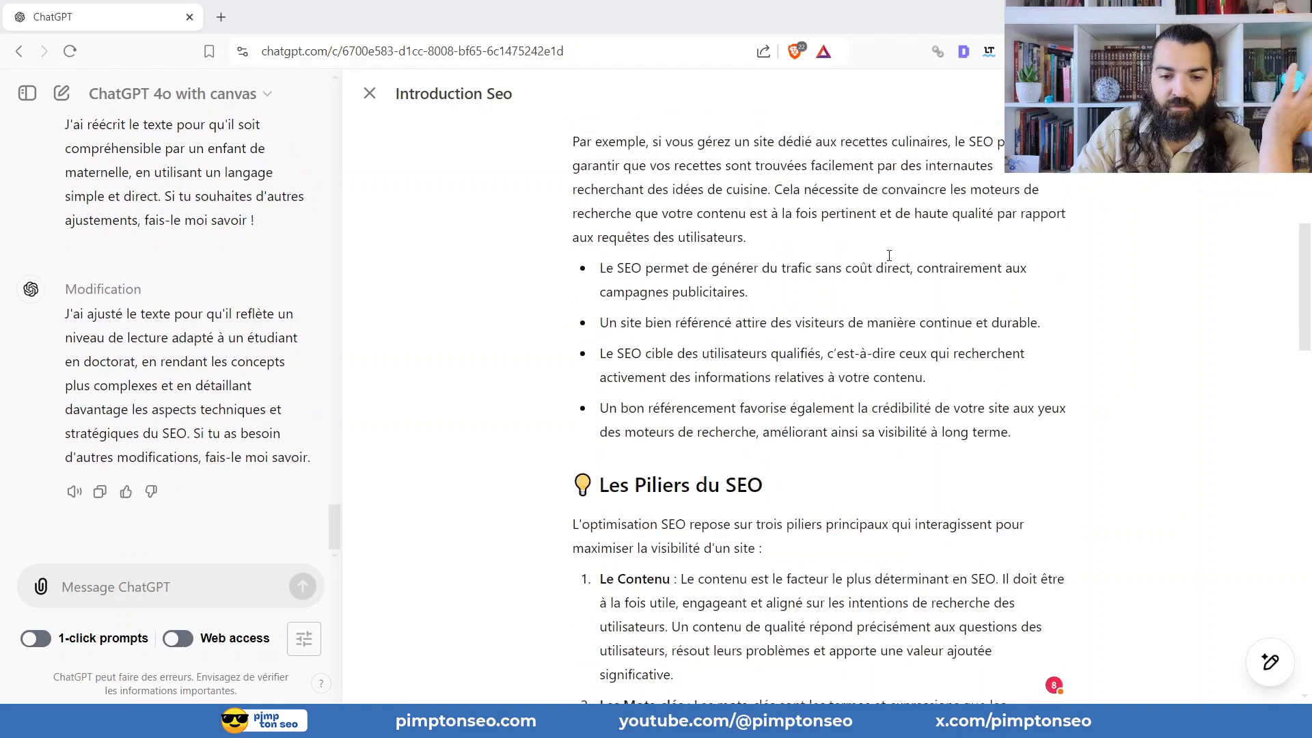
pyautogui.scroll(-4, 903, 268)
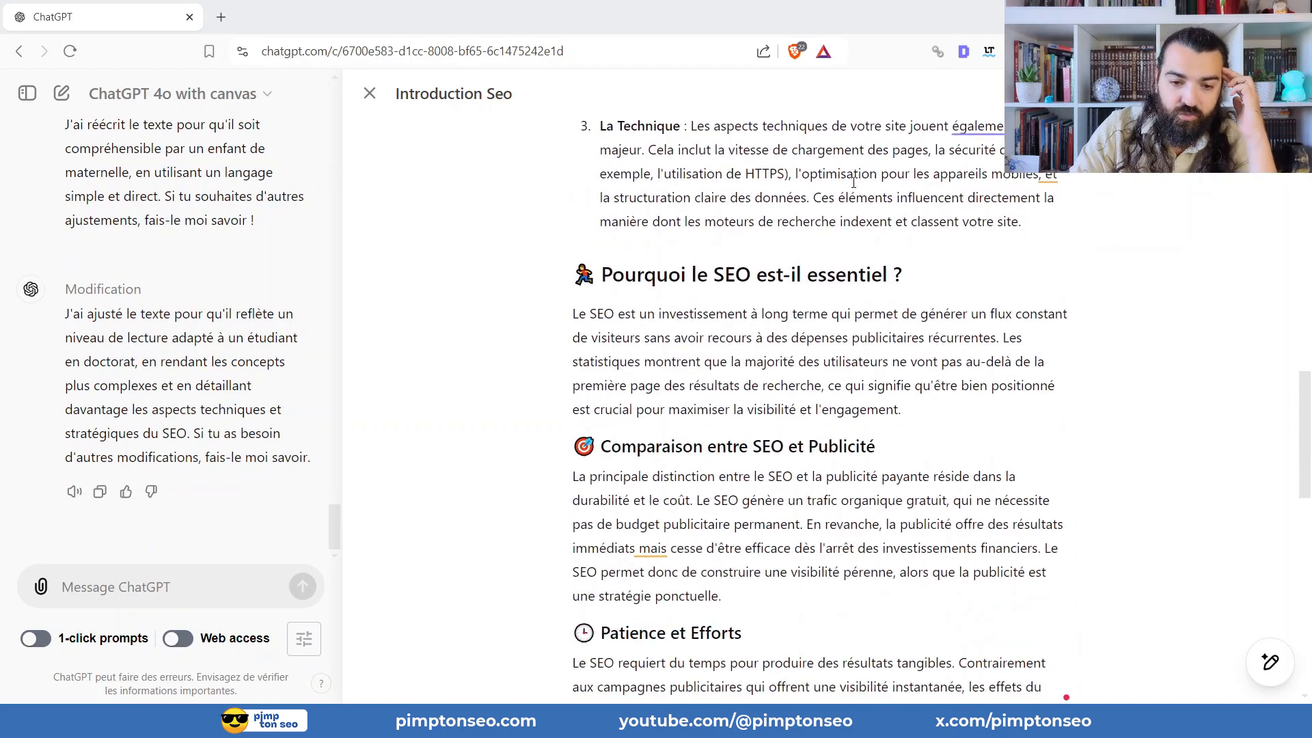
pyautogui.moveTo(1271, 663)
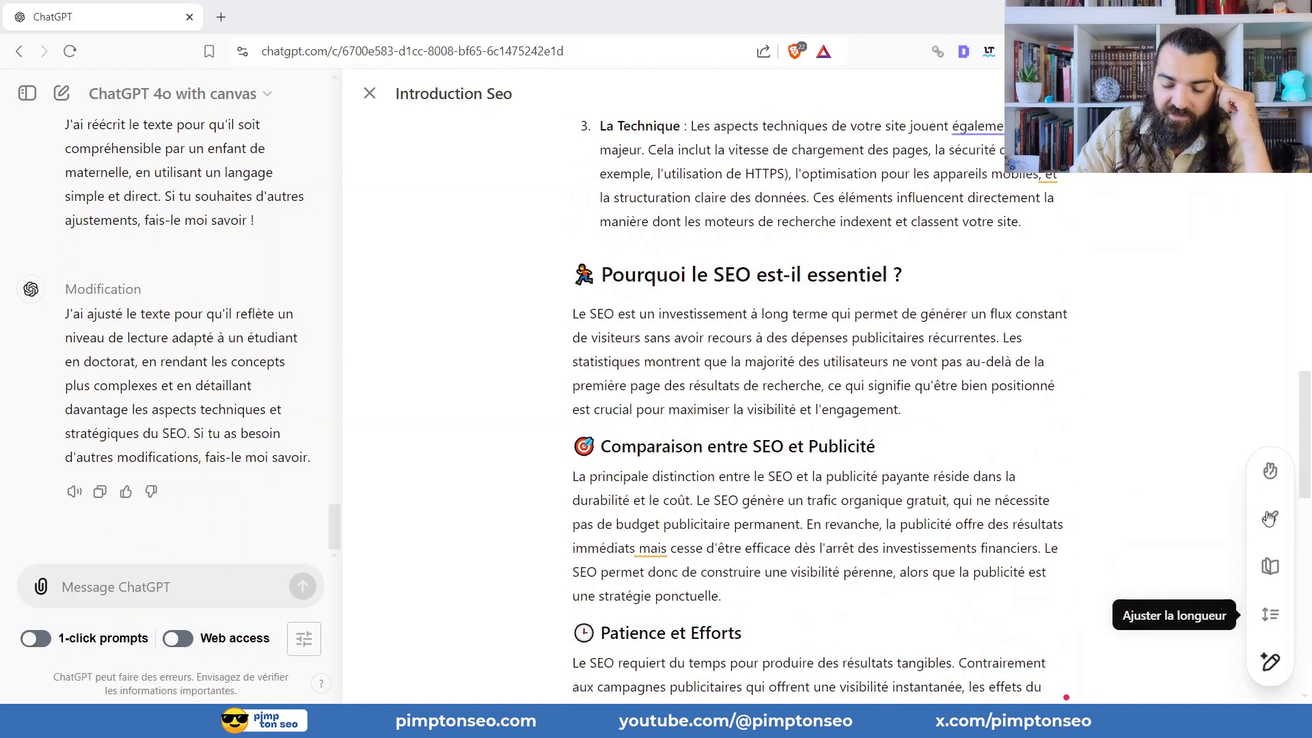
pyautogui.click(892, 359)
pyautogui.scroll(-2, 892, 356)
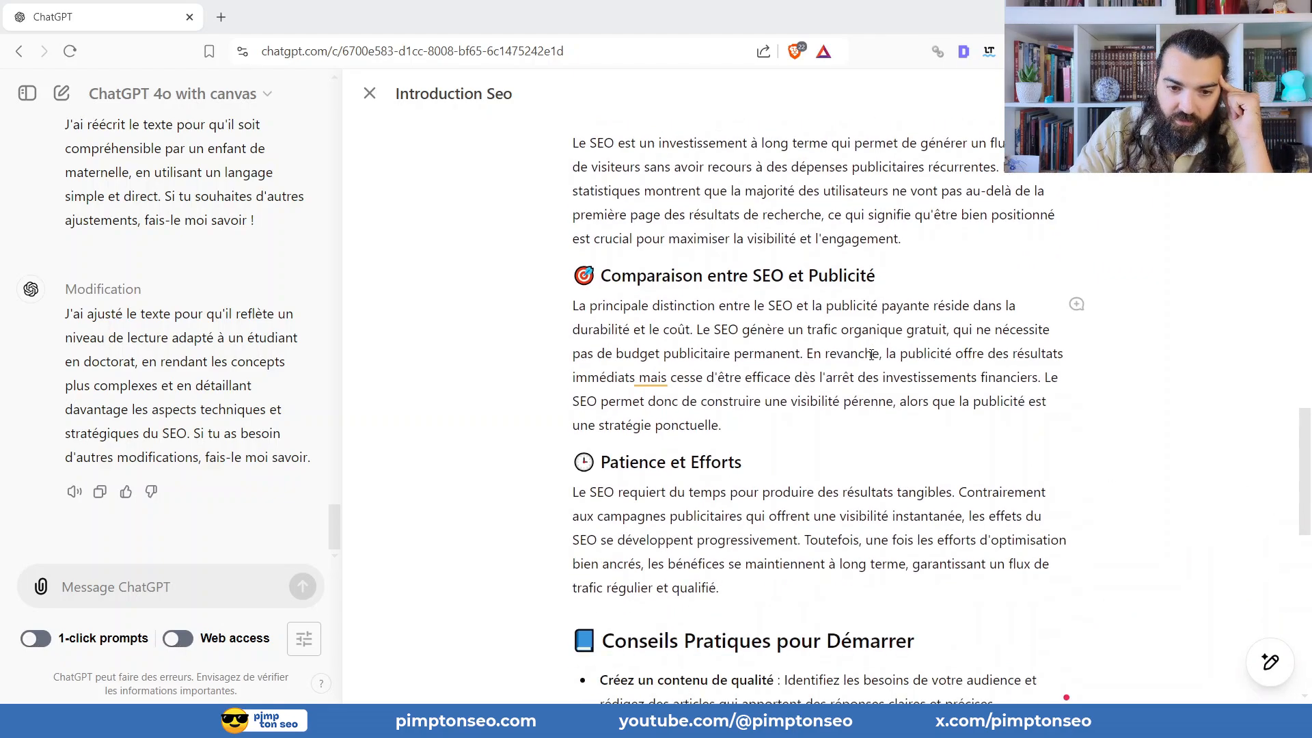
pyautogui.scroll(3, 880, 357)
pyautogui.scroll(12, 879, 356)
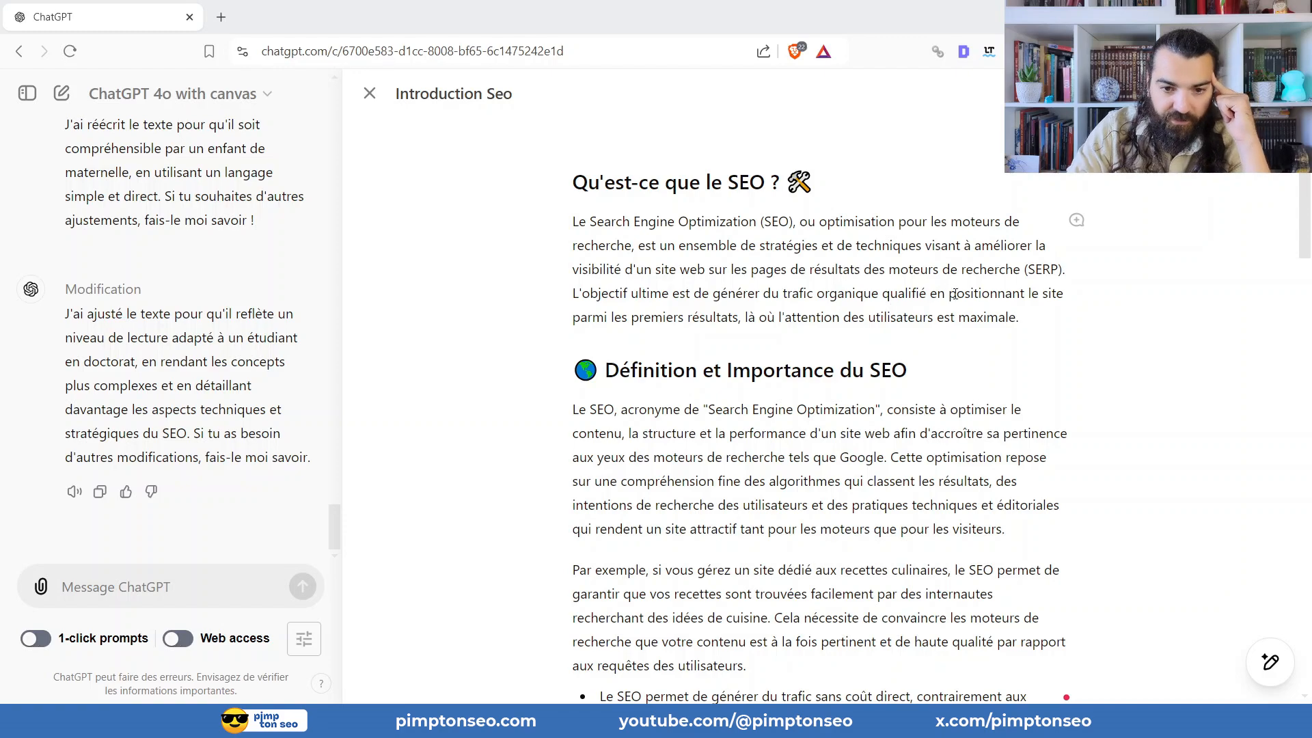
pyautogui.scroll(-4, 955, 294)
pyautogui.scroll(4, 946, 298)
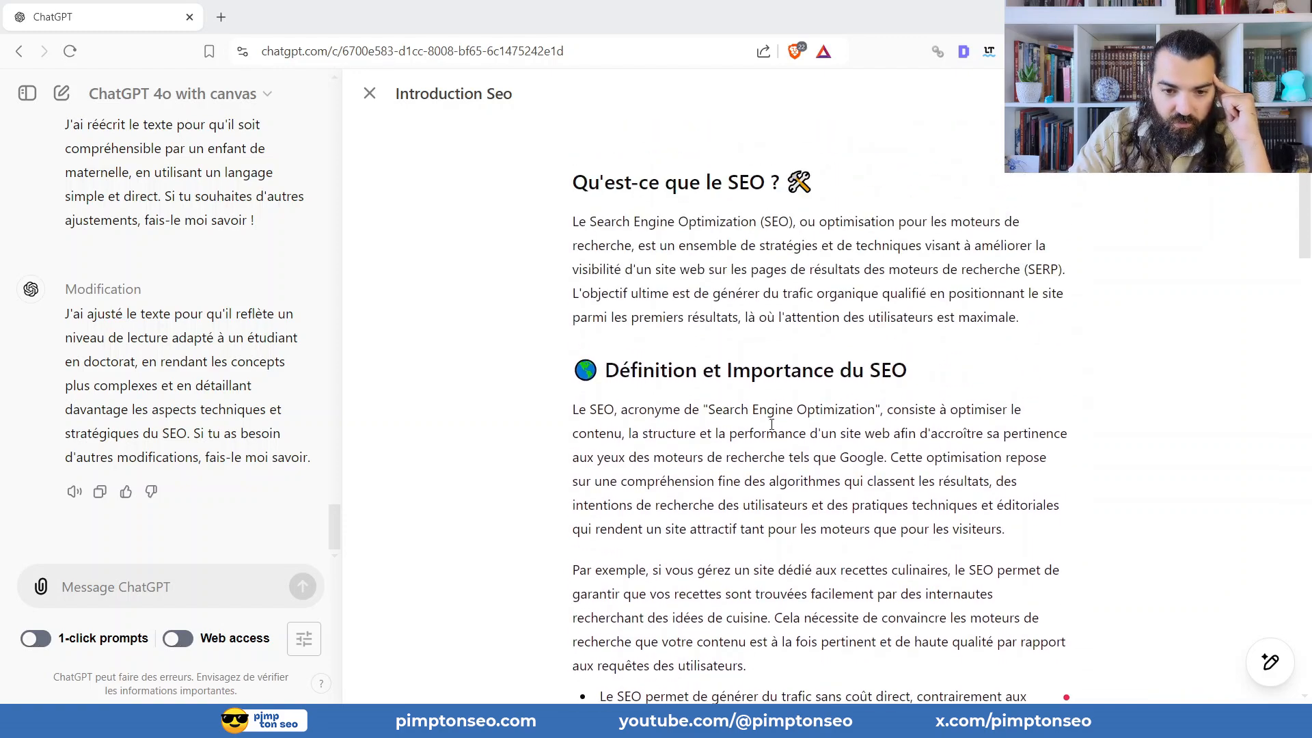
pyautogui.click(1271, 661)
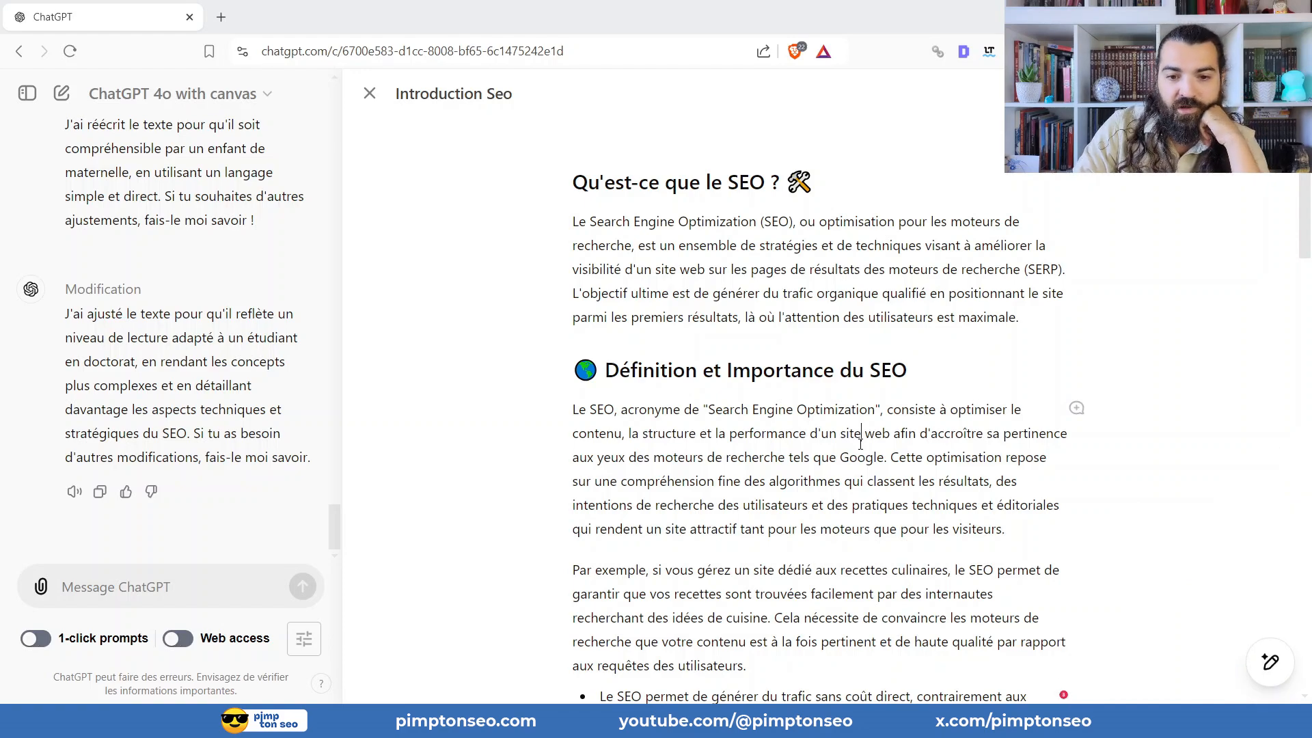
# Polish the article's grammar, consistency and layout with "Peaufiner" and check the result from the title down.
pyautogui.moveTo(1270, 661)
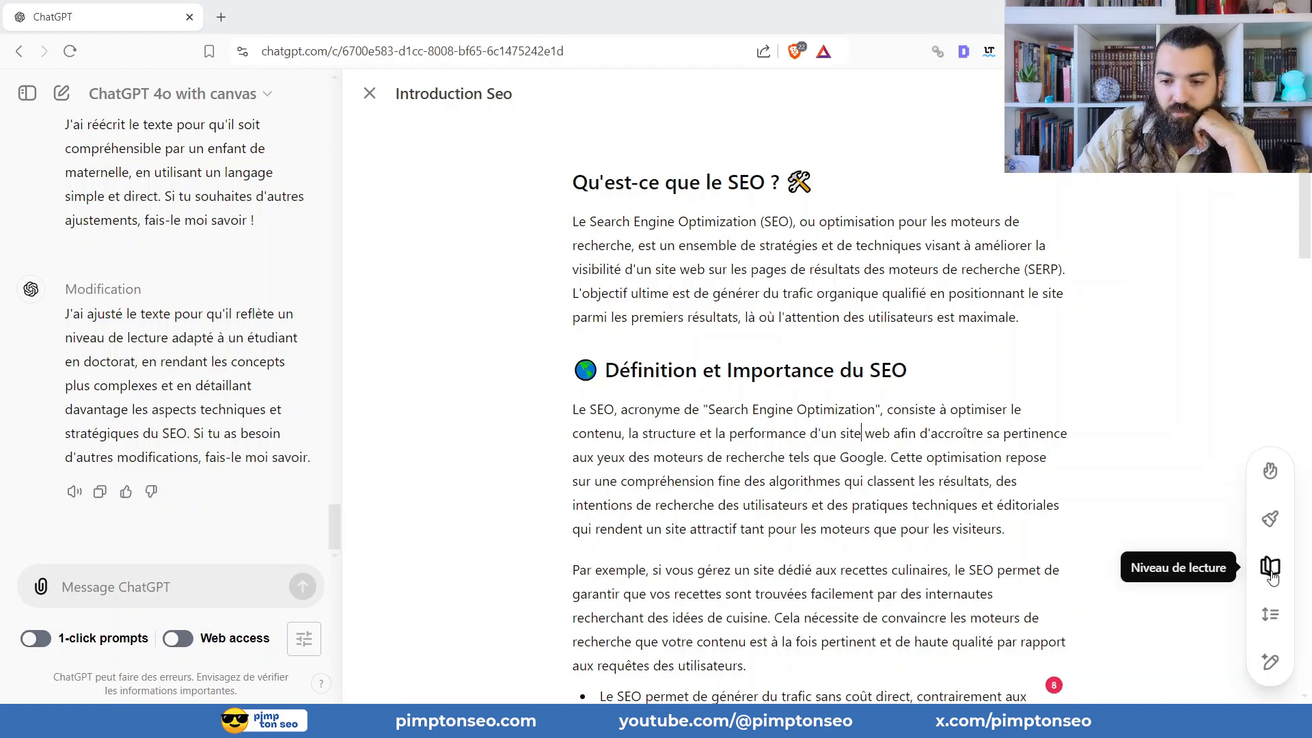
pyautogui.click(1269, 519)
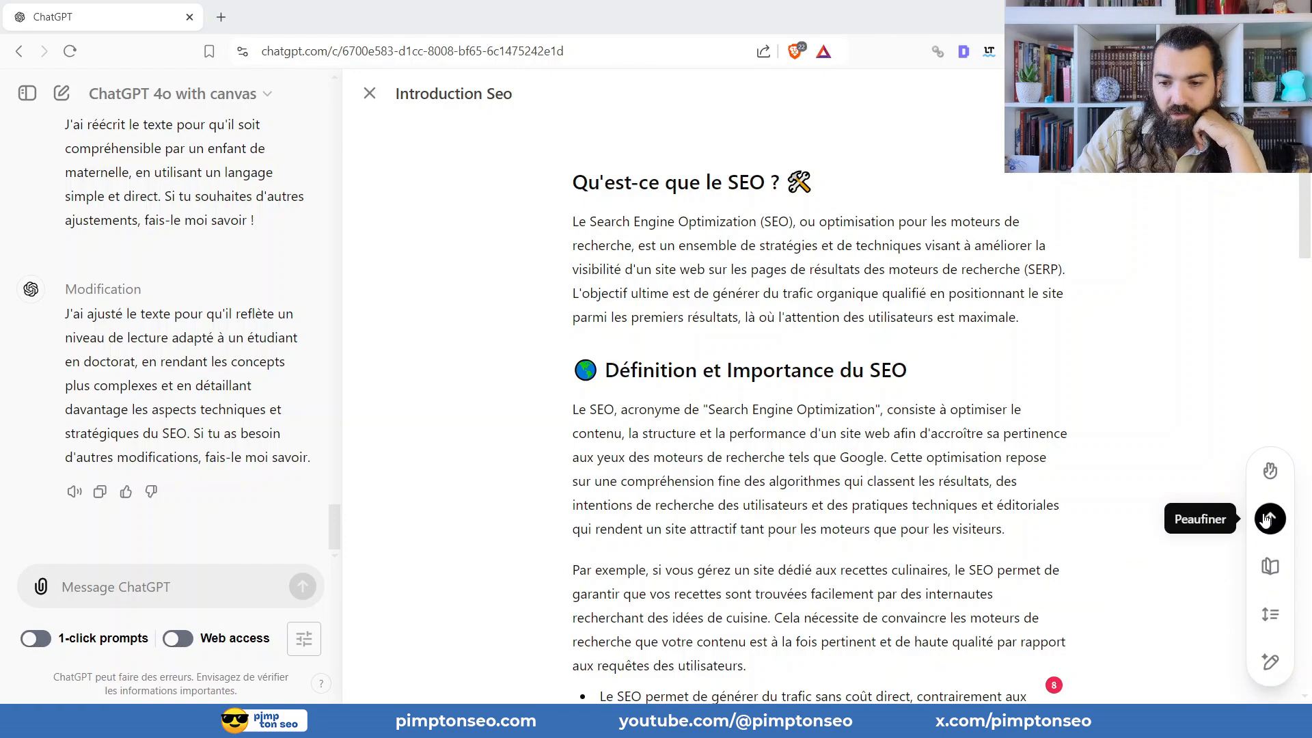
pyautogui.click(1269, 519)
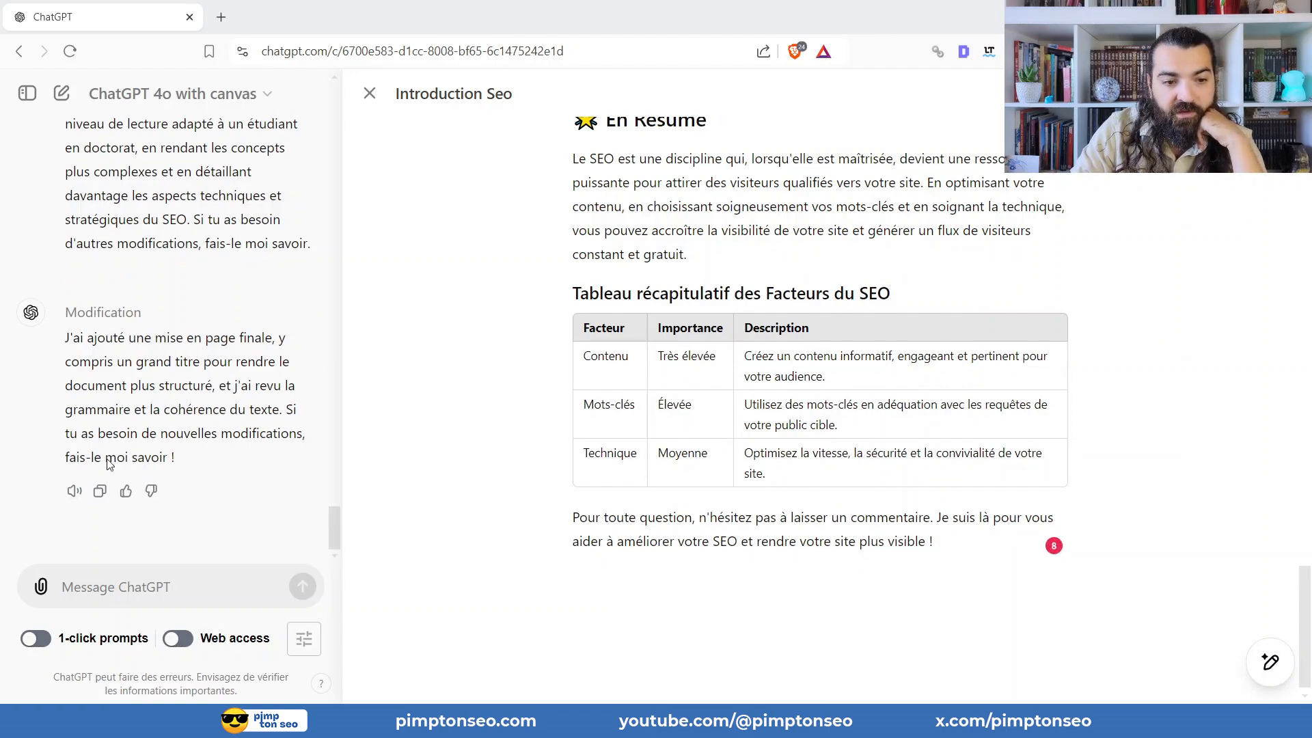
pyautogui.scroll(20, 847, 253)
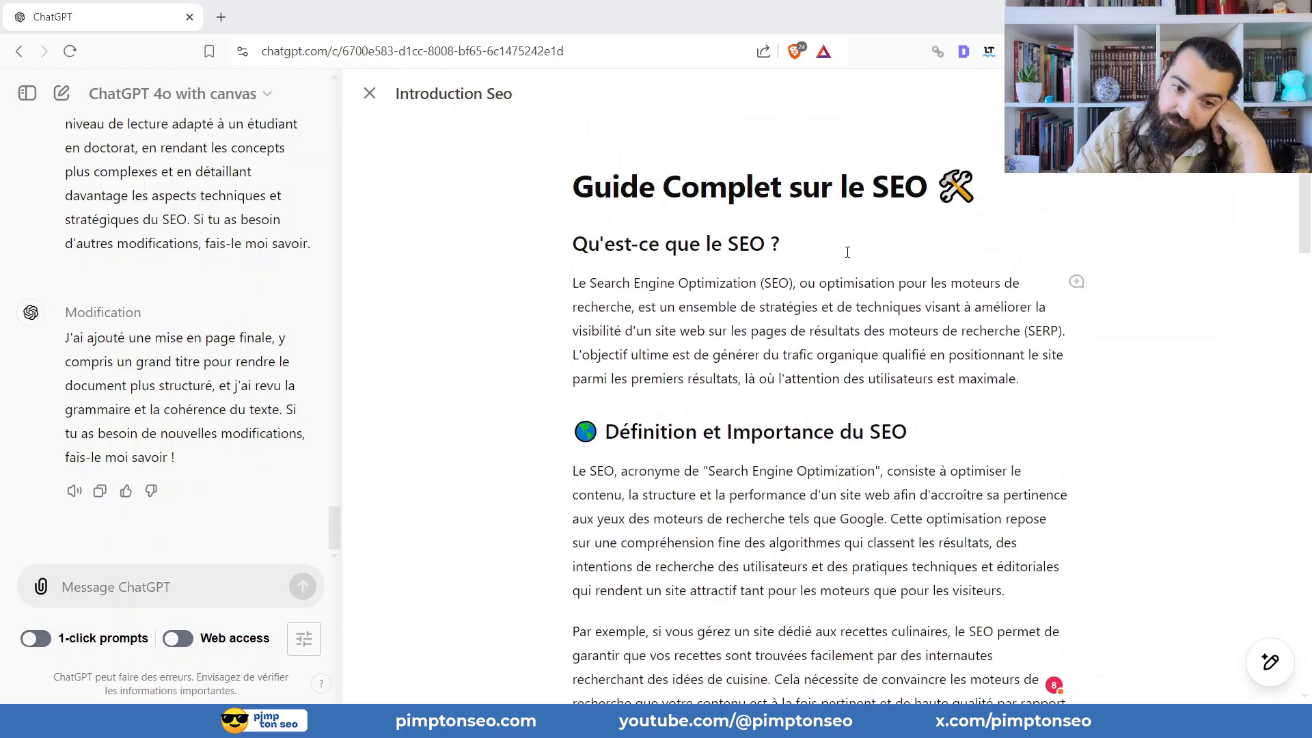
pyautogui.scroll(-4, 1264, 249)
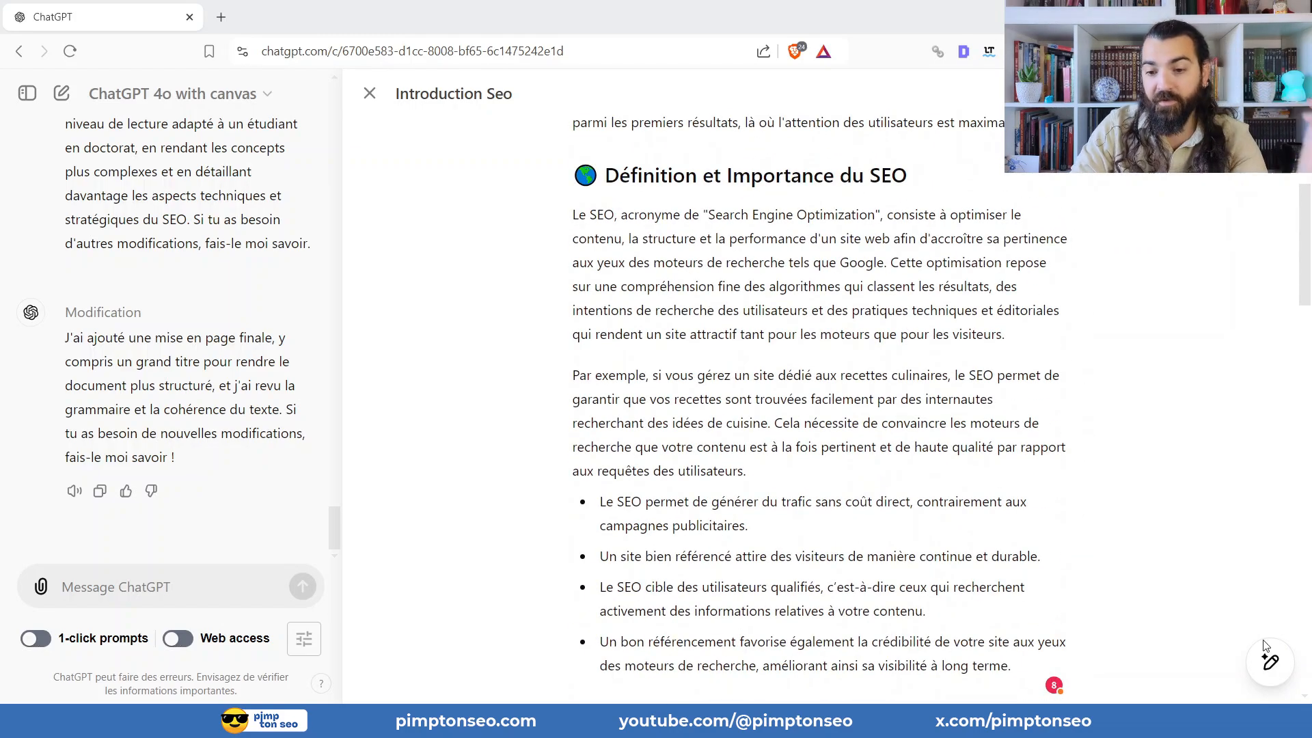
# Add emojis throughout the article's text with "Ajouter des émojis".
pyautogui.moveTo(1270, 661)
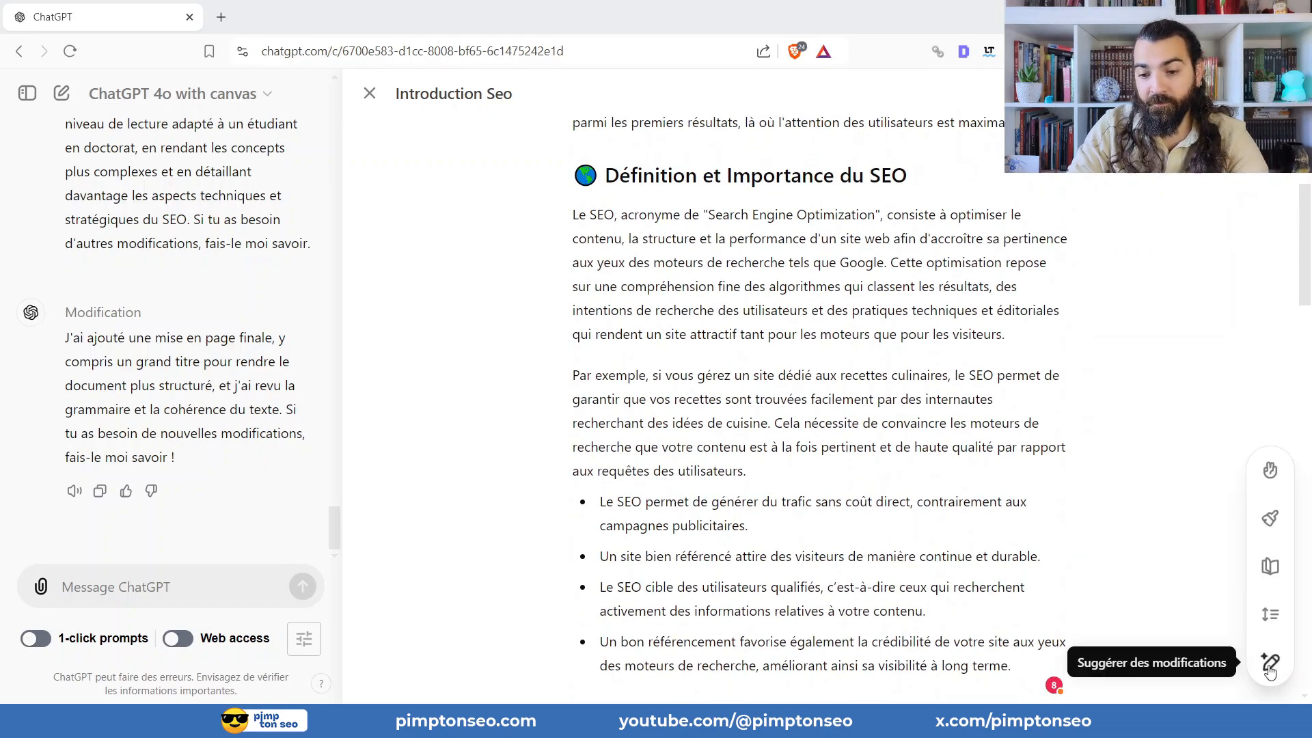
pyautogui.click(1270, 470)
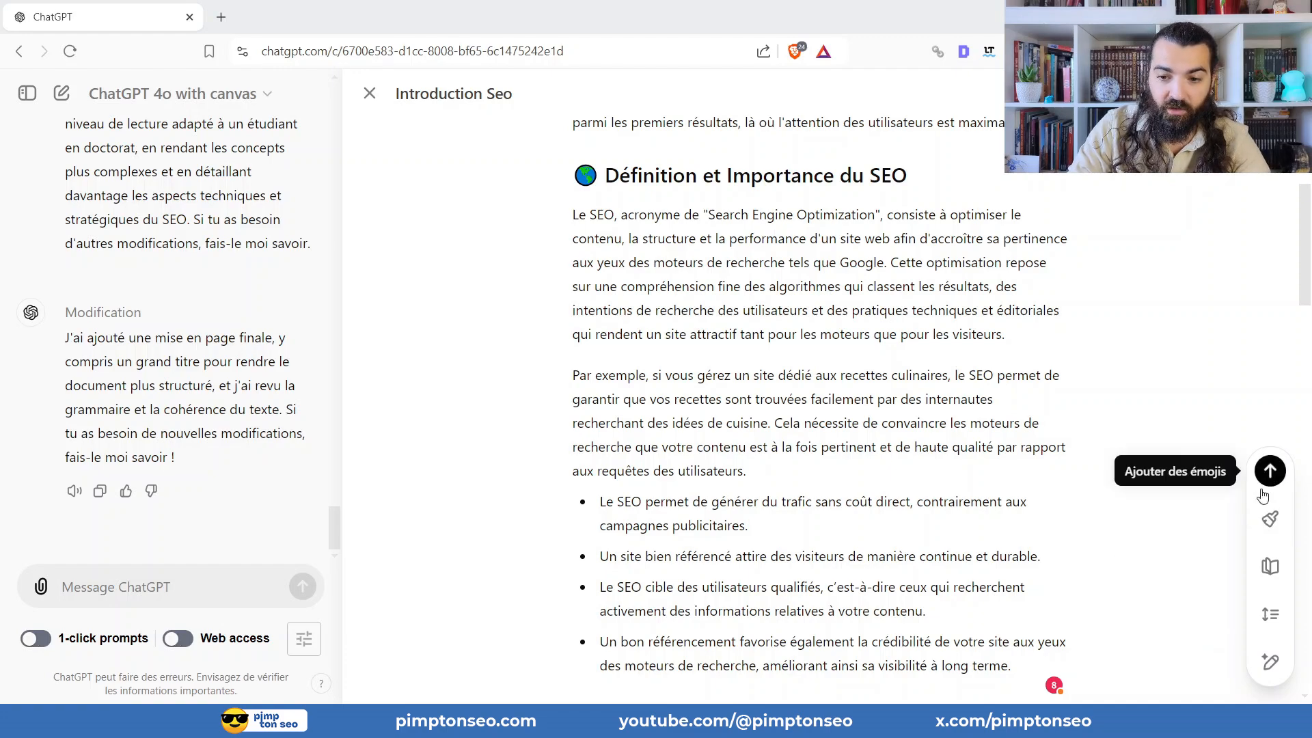
pyautogui.click(1270, 473)
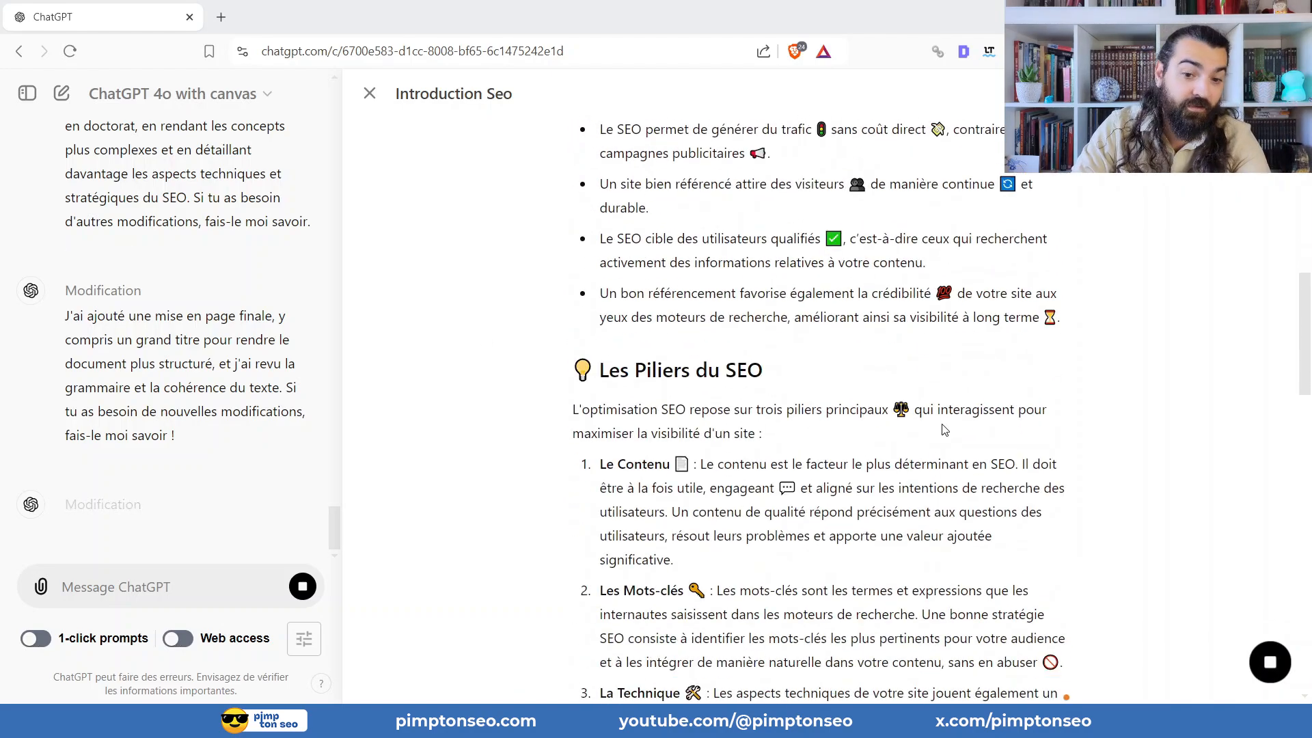
# Review the emojis placed in the article's headings, paragraphs and lists, from the title to the summary.
pyautogui.scroll(-2, 947, 423)
pyautogui.scroll(10, 933, 392)
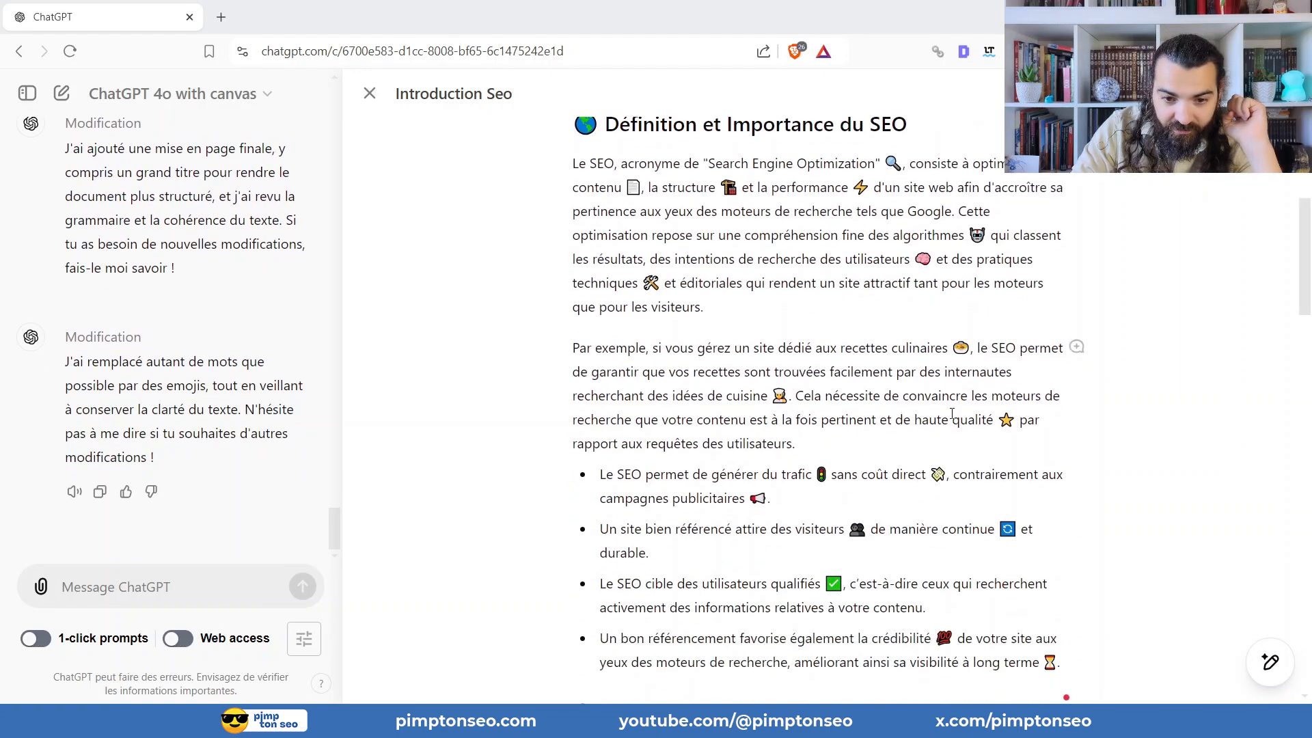
pyautogui.scroll(-1, 952, 401)
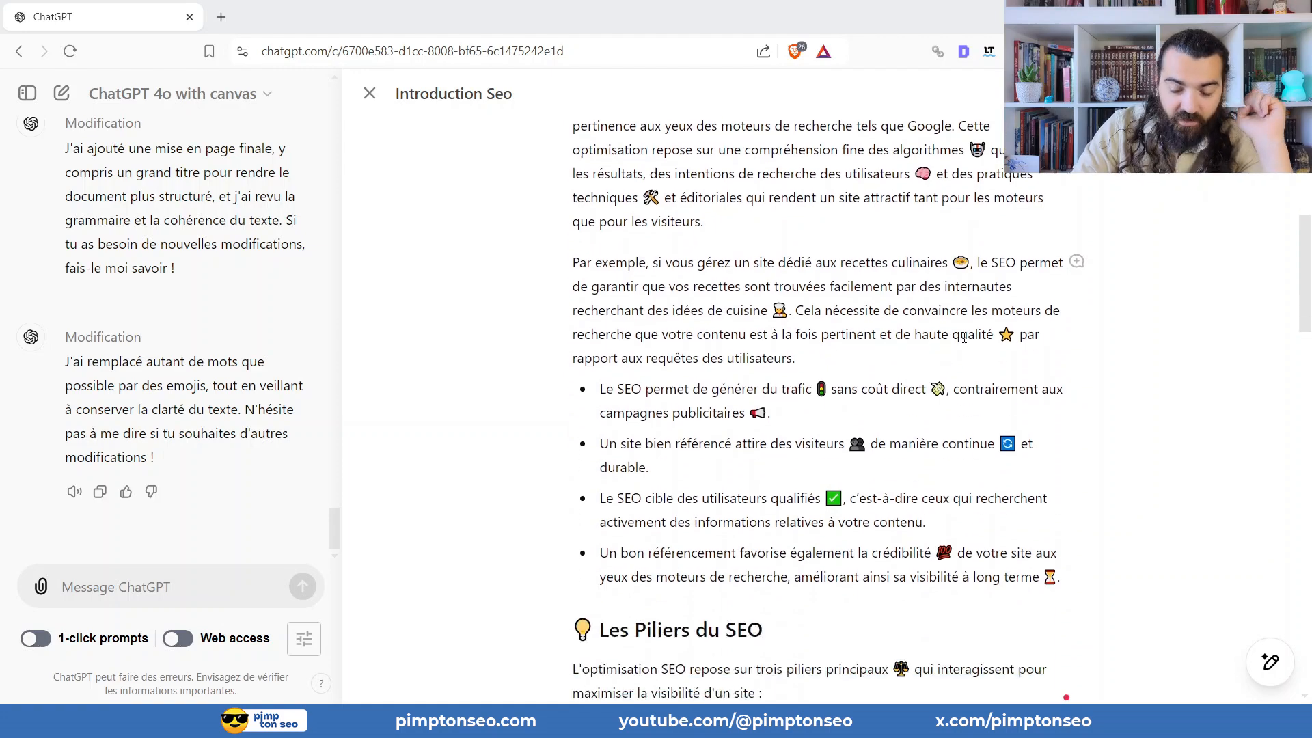
pyautogui.scroll(3, 970, 321)
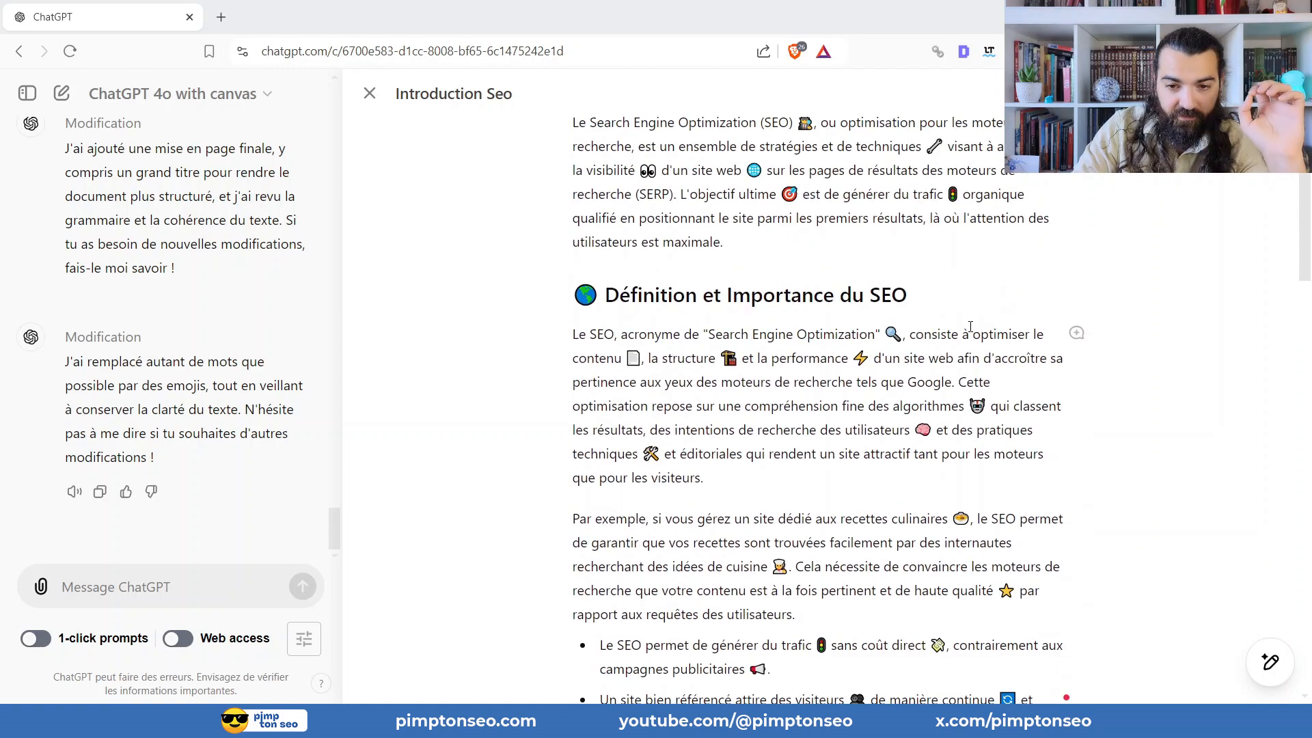
pyautogui.scroll(2, 969, 351)
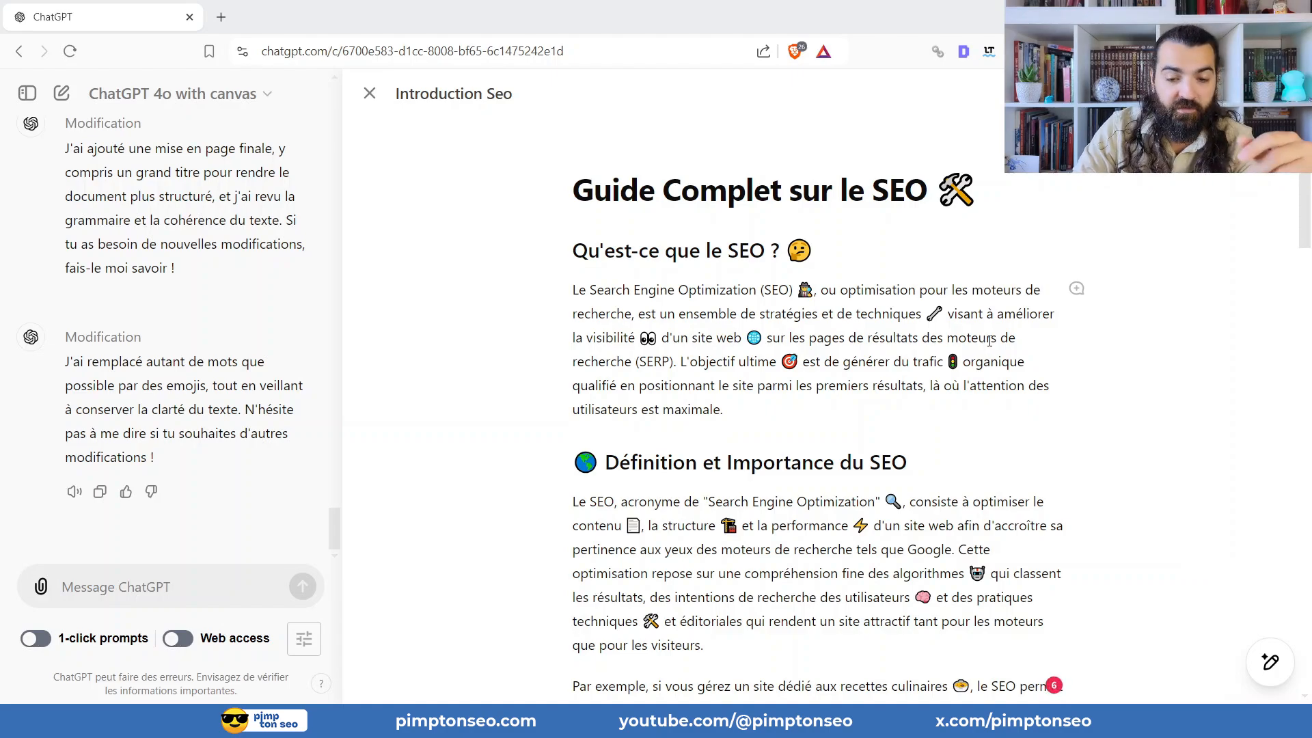
pyautogui.scroll(-14, 982, 372)
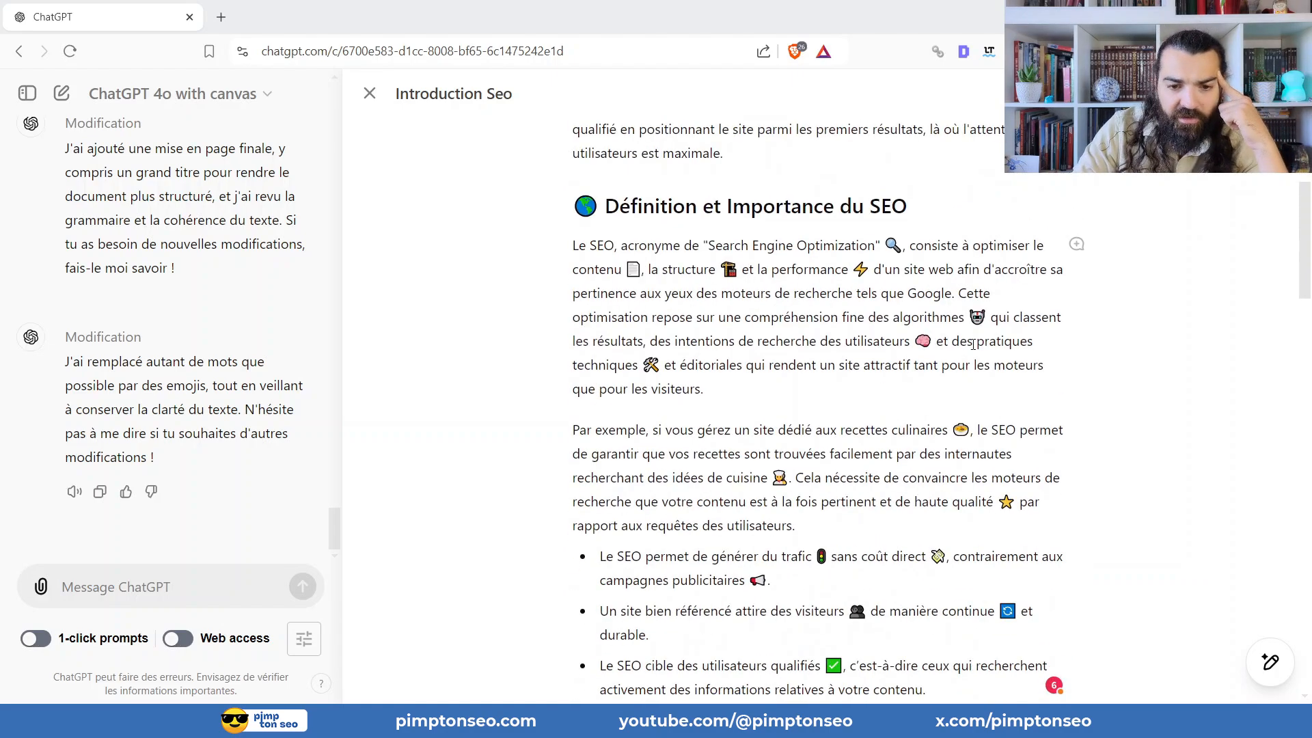
pyautogui.scroll(-3, 845, 328)
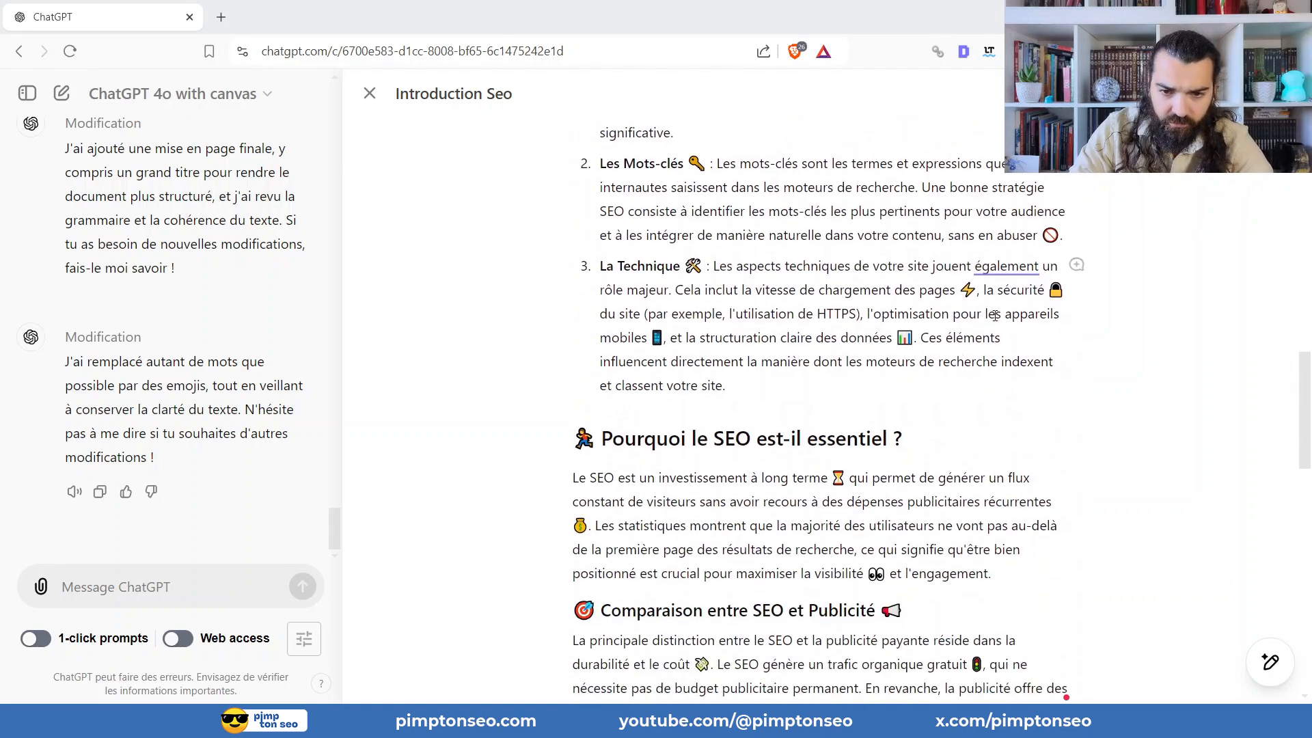
pyautogui.scroll(-12, 919, 336)
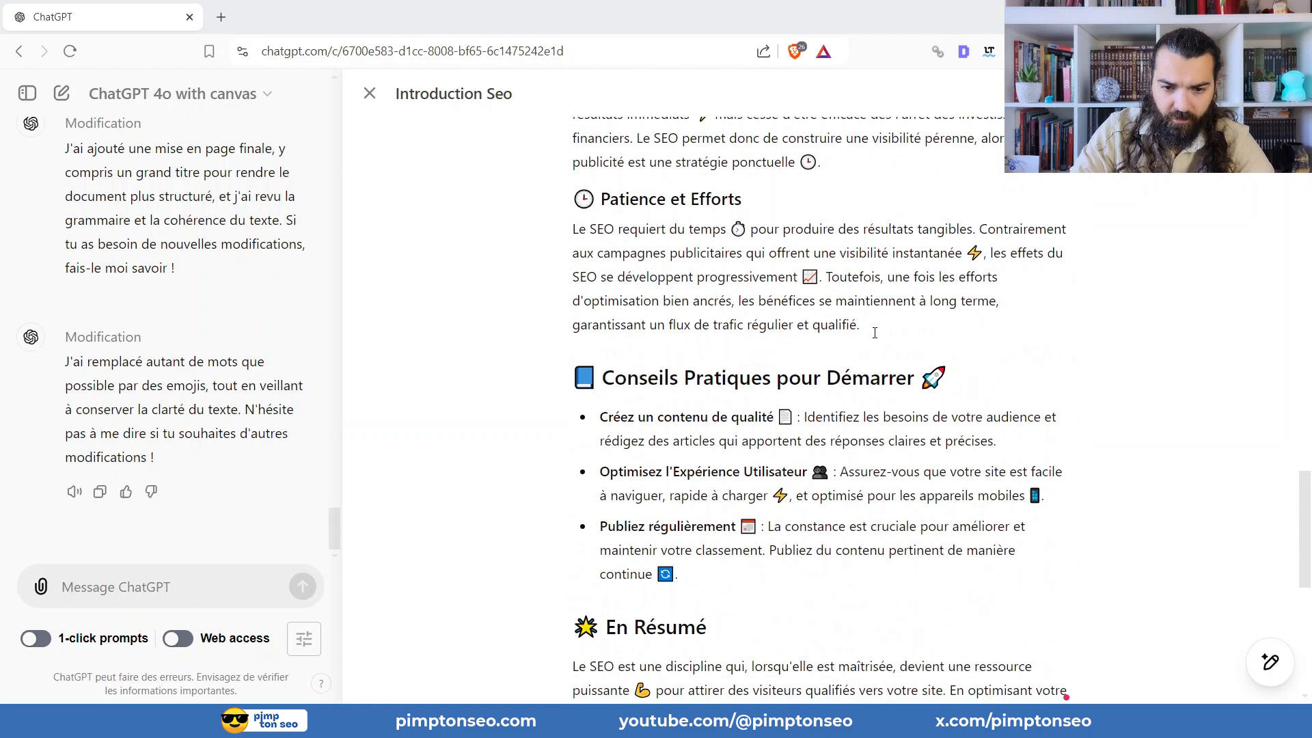
pyautogui.scroll(1, 790, 185)
pyautogui.scroll(-4, 786, 205)
pyautogui.scroll(15, 773, 273)
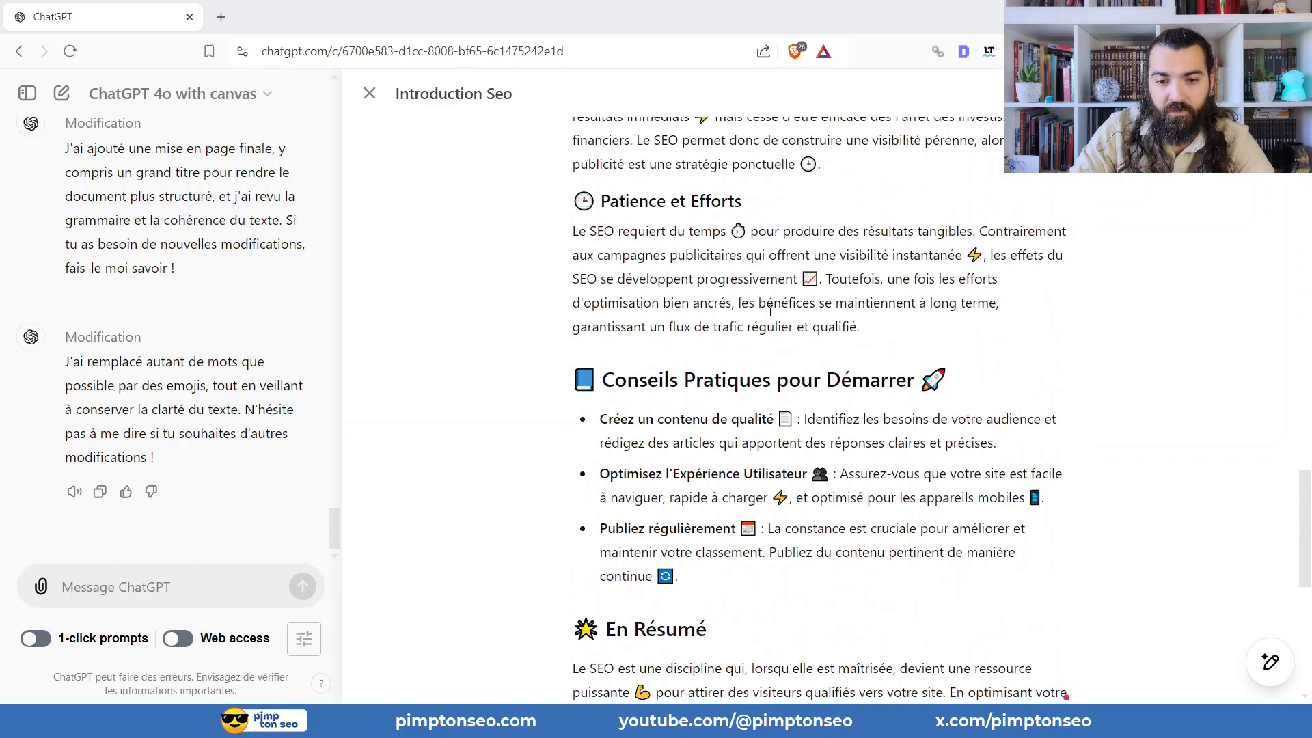
pyautogui.scroll(15, 766, 311)
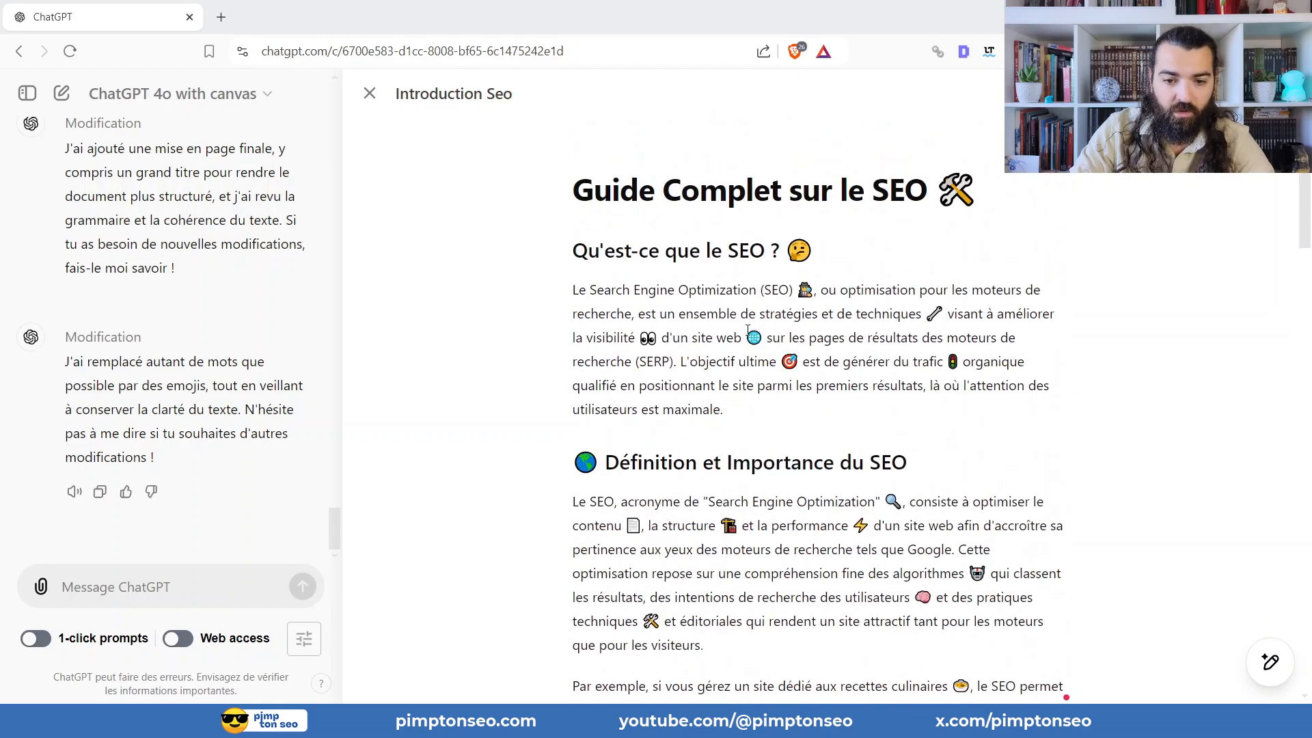
pyautogui.scroll(-4, 748, 331)
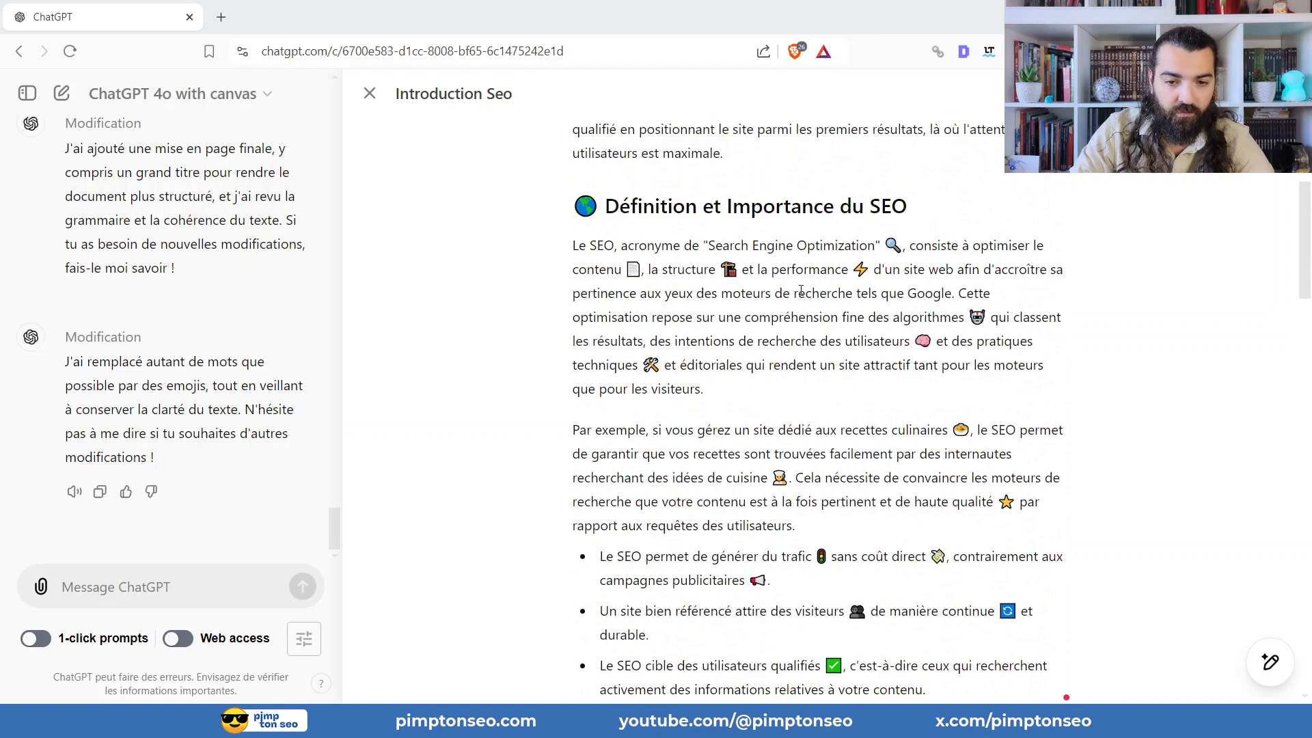
pyautogui.scroll(4, 799, 301)
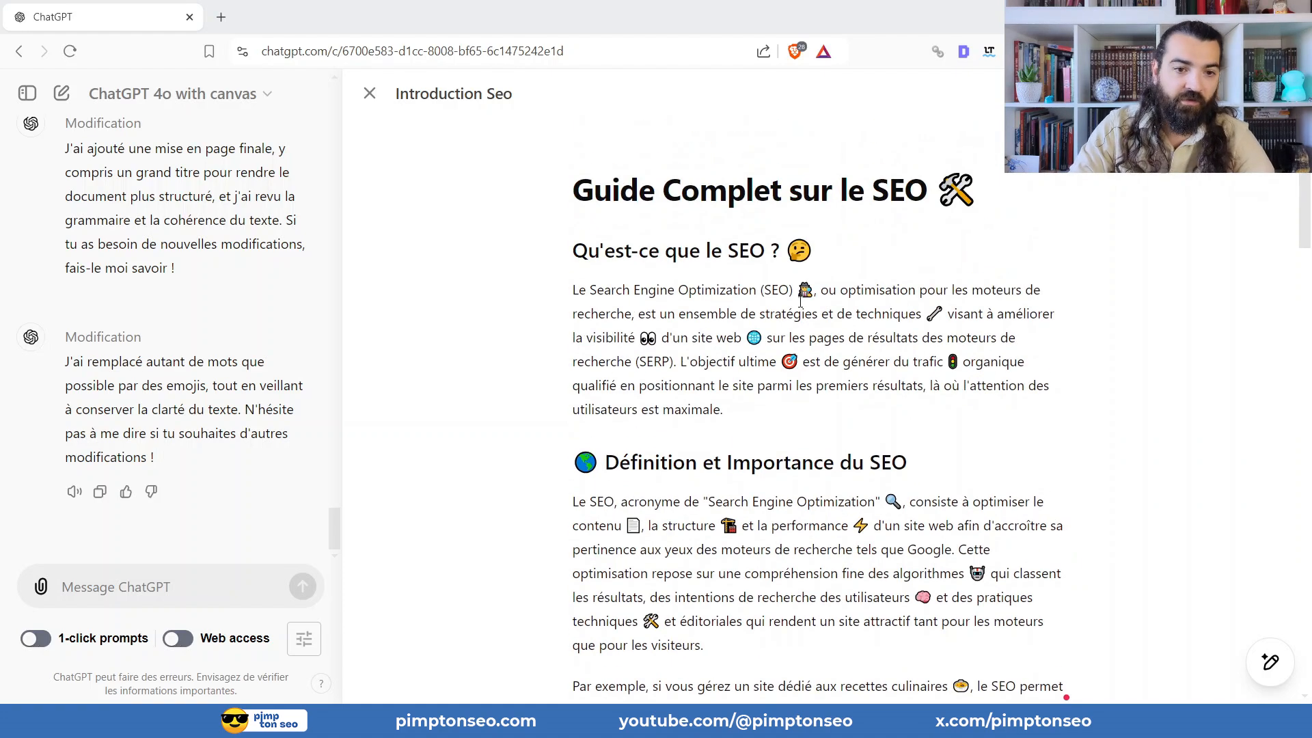